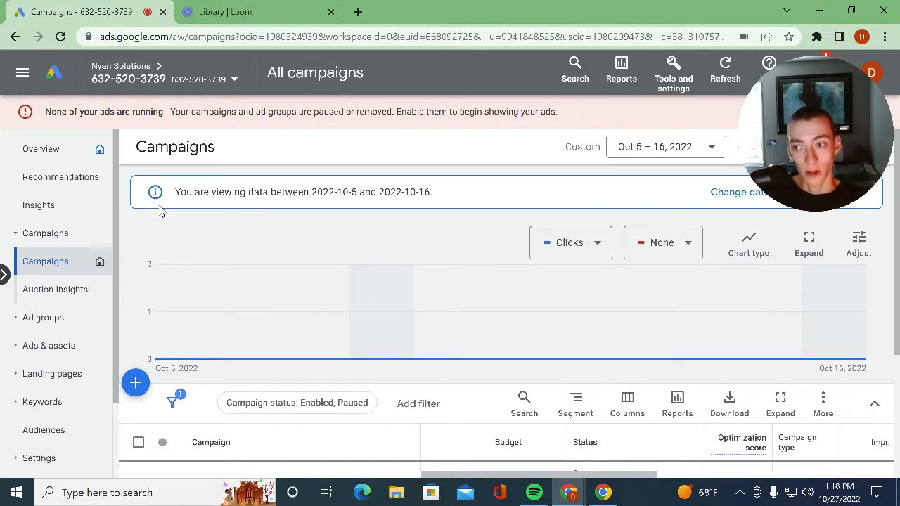
- Start creating a new campaign from the Campaigns overview
{"action": "left_click", "coordinate": [15, 241]}
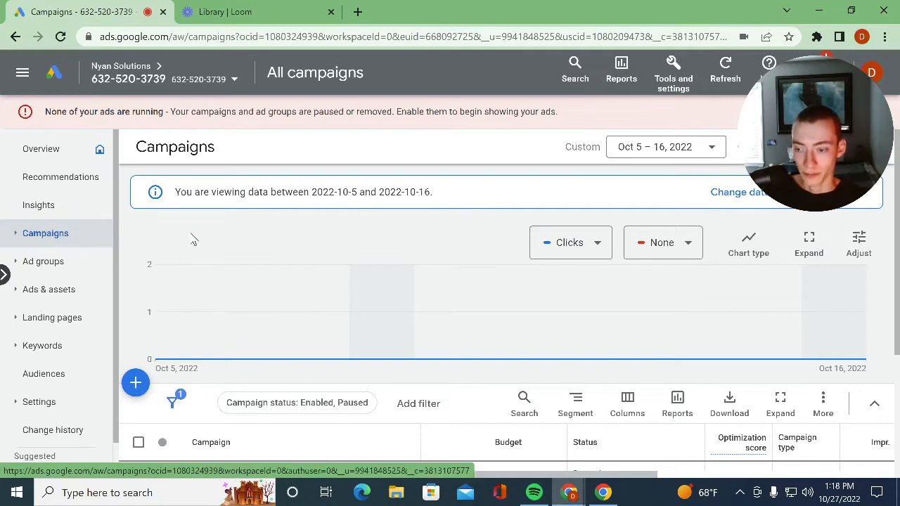
{"action": "scroll", "coordinate": [201, 295], "scroll_direction": "down", "scroll_amount": 3}
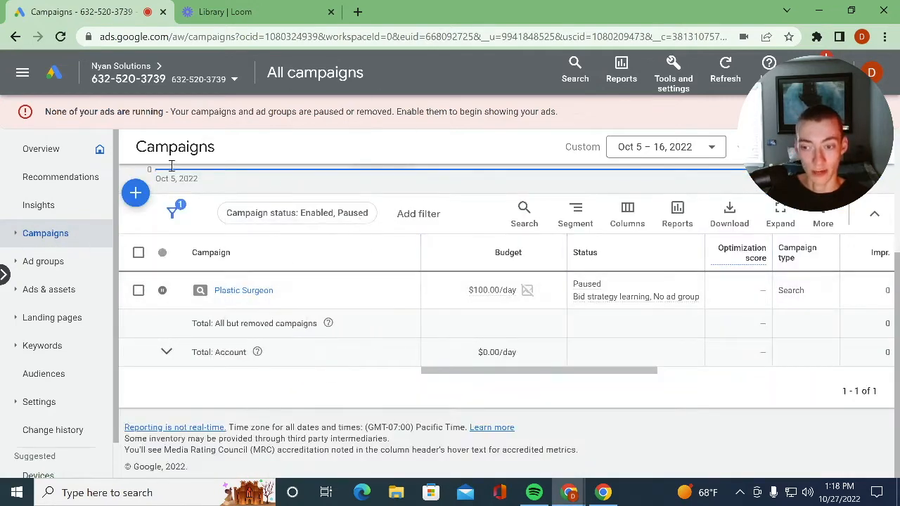
{"action": "scroll", "coordinate": [227, 307], "scroll_direction": "up", "scroll_amount": 3}
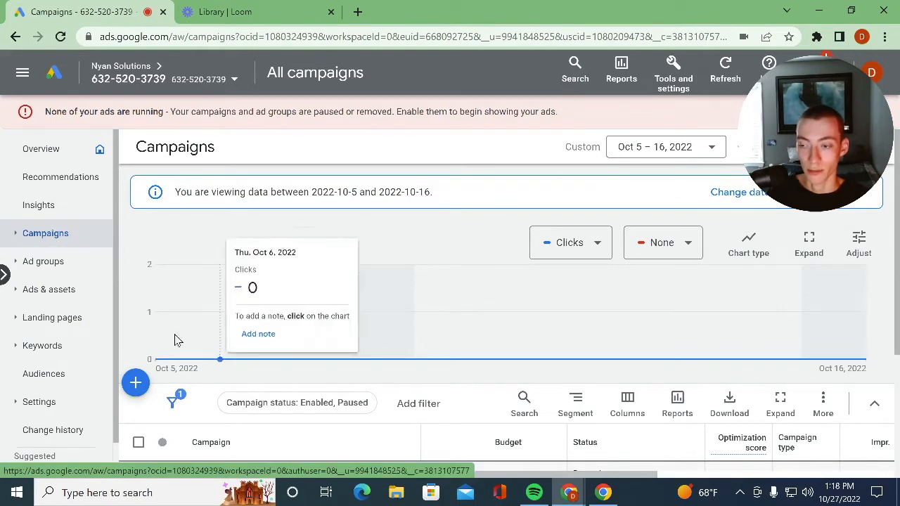
{"action": "left_click", "coordinate": [136, 383]}
{"action": "left_click", "coordinate": [218, 407]}
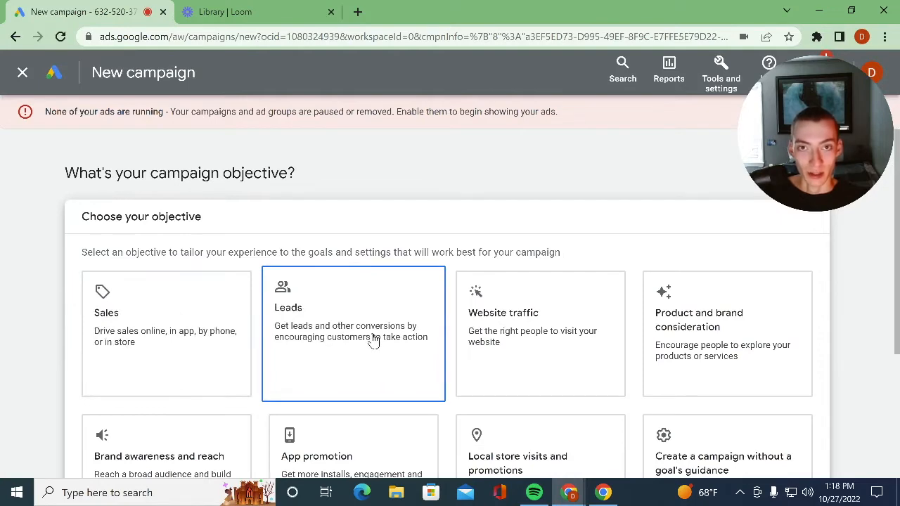
- Choose Leads as the campaign objective and continue with the account-default conversion goals
{"action": "scroll", "coordinate": [546, 251], "scroll_direction": "down", "scroll_amount": 3}
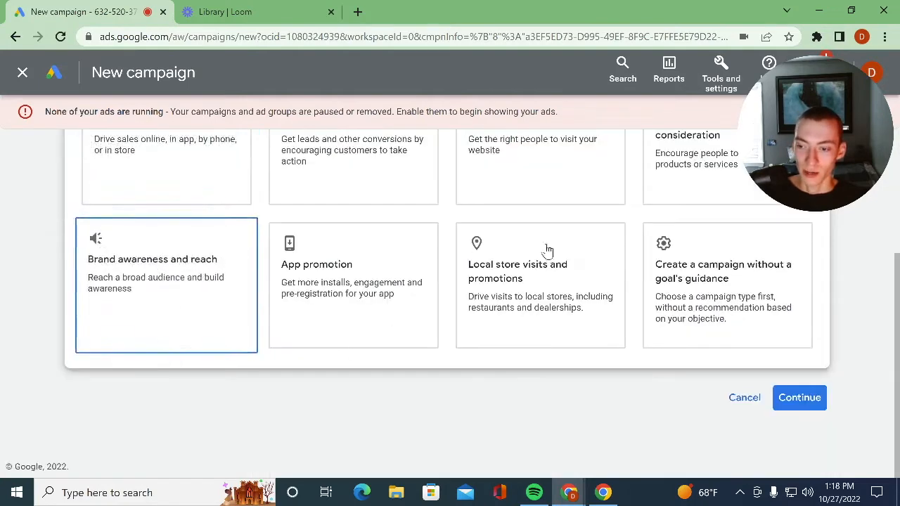
{"action": "scroll", "coordinate": [436, 295], "scroll_direction": "up", "scroll_amount": 2}
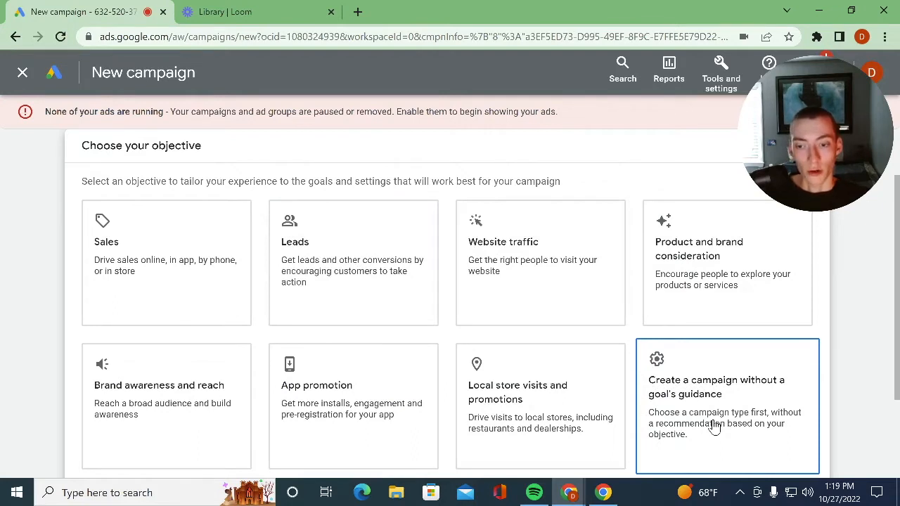
{"action": "left_click", "coordinate": [325, 262]}
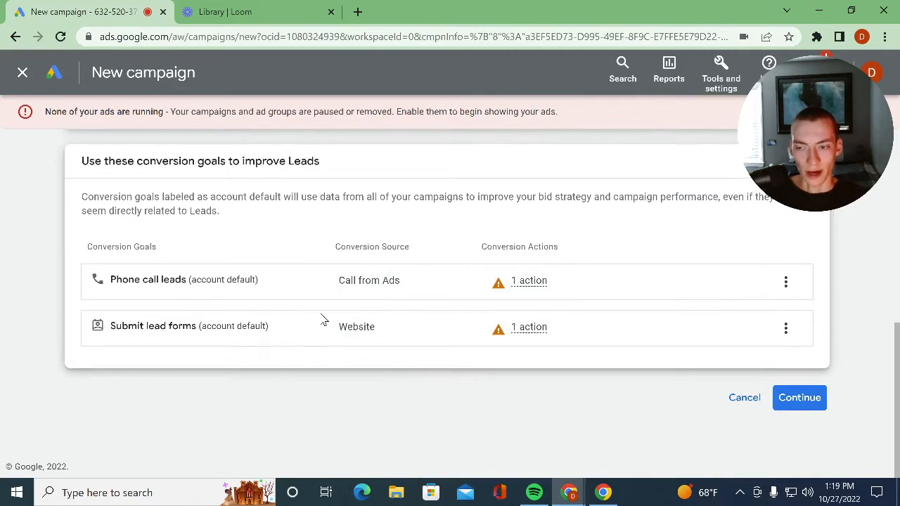
{"action": "mouse_move", "coordinate": [672, 301]}
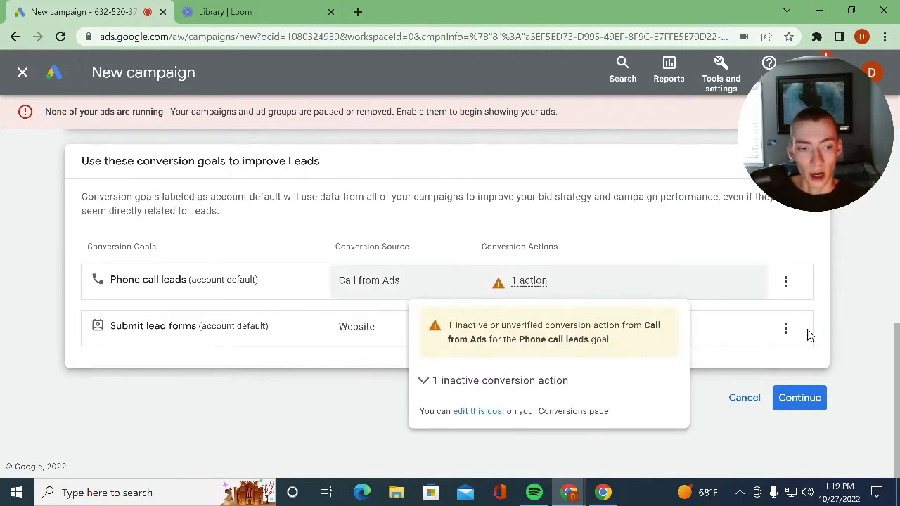
{"action": "left_click", "coordinate": [789, 405]}
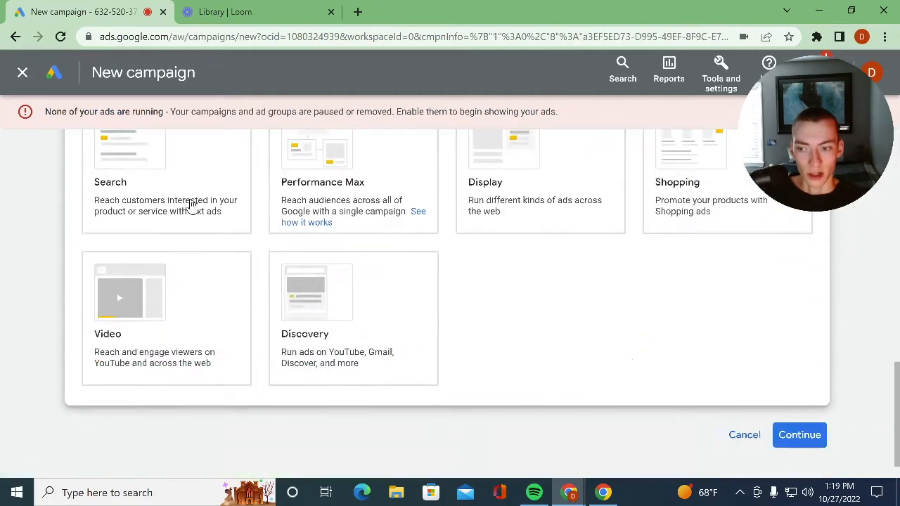
- Select Search as the campaign type
{"action": "left_click", "coordinate": [215, 210]}
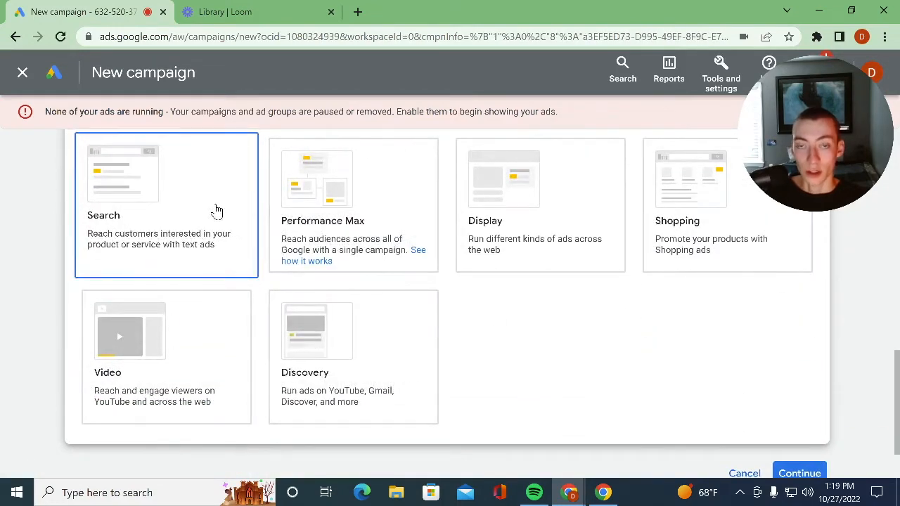
{"action": "scroll", "coordinate": [311, 288], "scroll_direction": "up", "scroll_amount": 8}
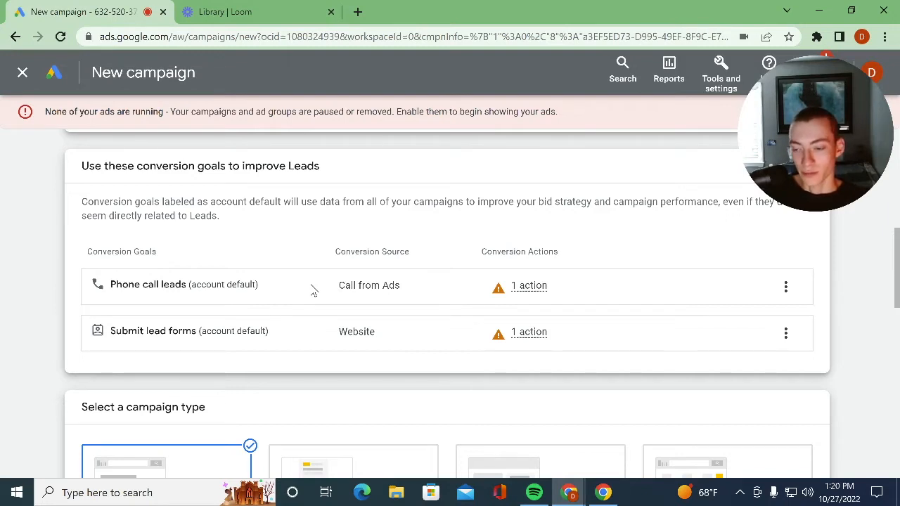
{"action": "scroll", "coordinate": [308, 287], "scroll_direction": "down", "scroll_amount": 3}
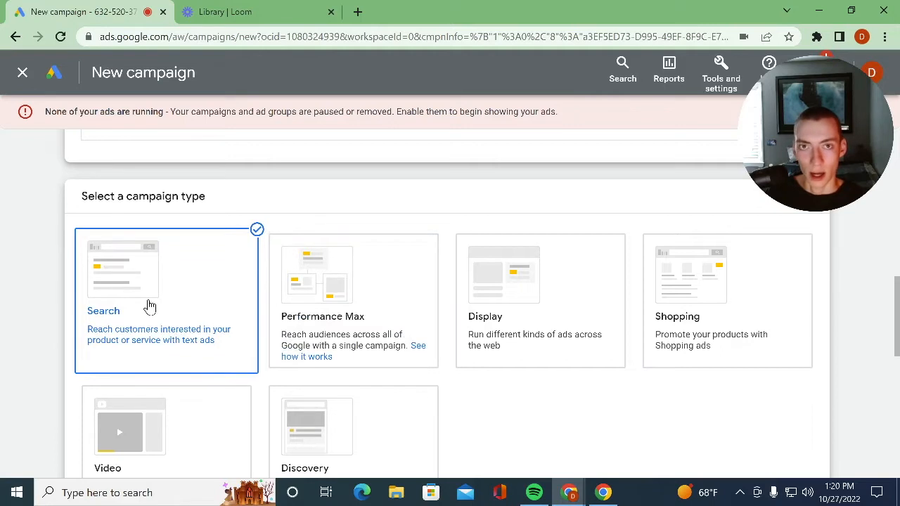
- Examine the options offered for reaching the goal, such as website visits, phone calls and lead form submissions
{"action": "scroll", "coordinate": [176, 337], "scroll_direction": "down", "scroll_amount": 1}
{"action": "scroll", "coordinate": [211, 267], "scroll_direction": "down", "scroll_amount": 3}
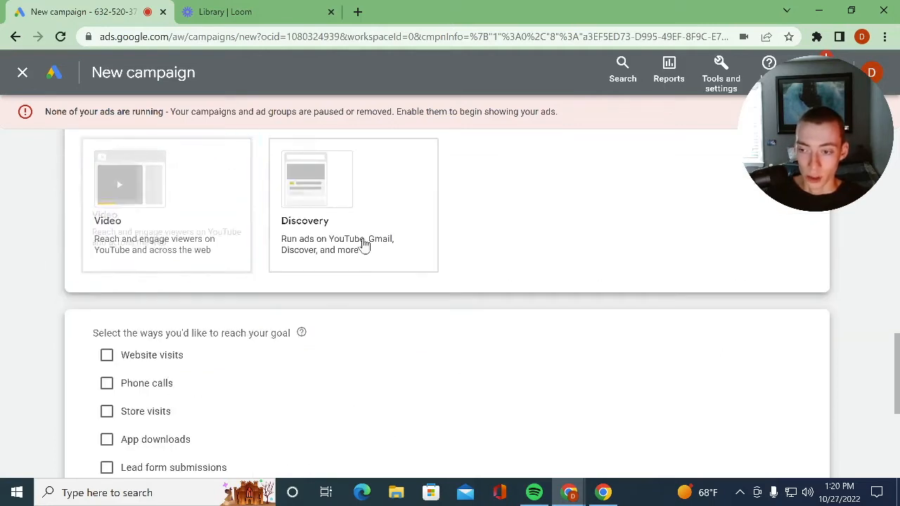
{"action": "scroll", "coordinate": [412, 356], "scroll_direction": "down", "scroll_amount": 3}
{"action": "scroll", "coordinate": [260, 317], "scroll_direction": "up", "scroll_amount": 3}
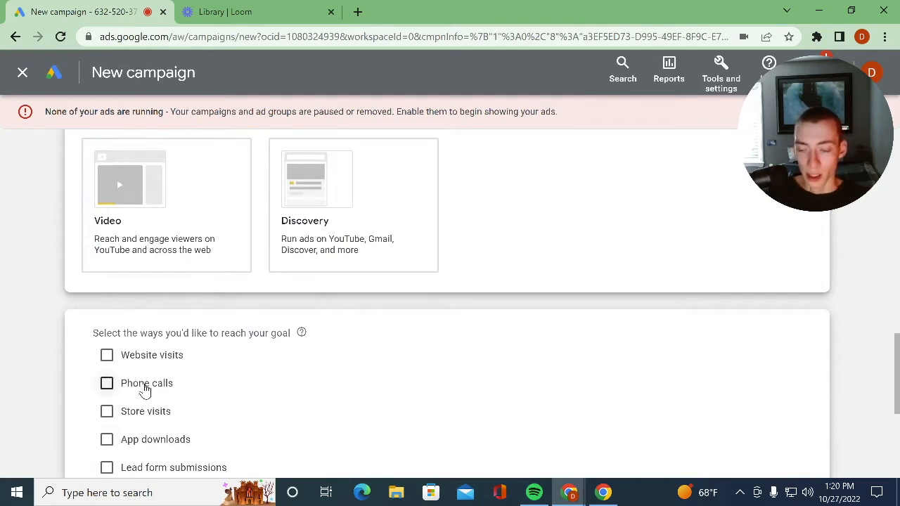
{"action": "scroll", "coordinate": [218, 357], "scroll_direction": "down", "scroll_amount": 3}
{"action": "scroll", "coordinate": [134, 302], "scroll_direction": "up", "scroll_amount": 3}
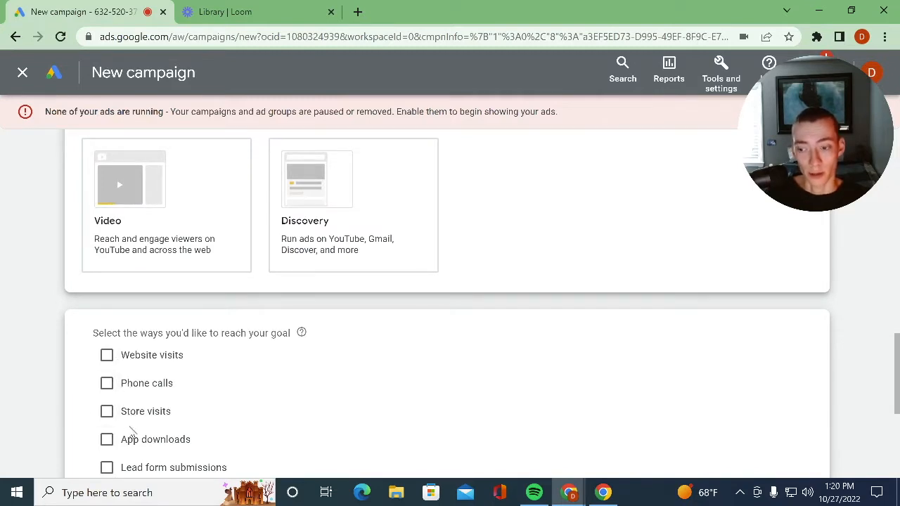
{"action": "scroll", "coordinate": [389, 426], "scroll_direction": "down", "scroll_amount": 3}
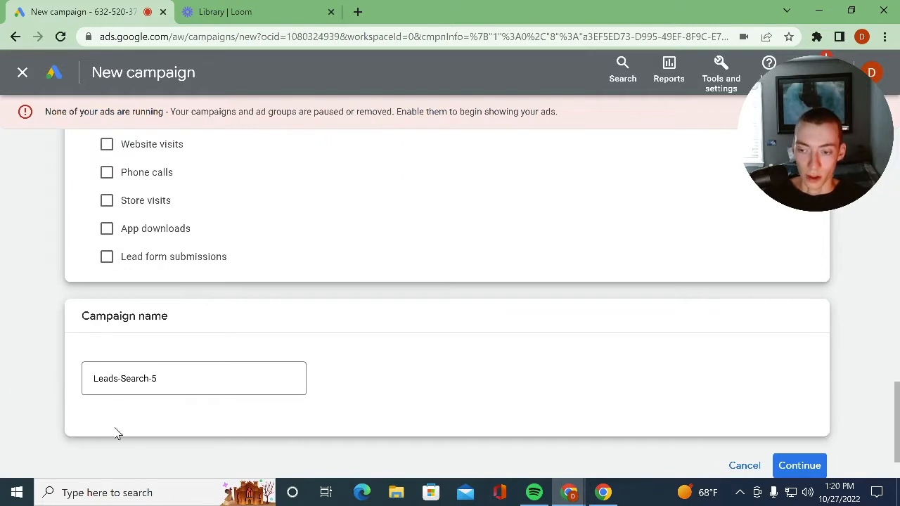
- Name the campaign "Plastic Surgeon Campaign" and continue to the bidding settings
{"action": "left_click", "coordinate": [175, 381]}
{"action": "key", "text": "ctrl+a"}
{"action": "key", "text": "BackSpace"}
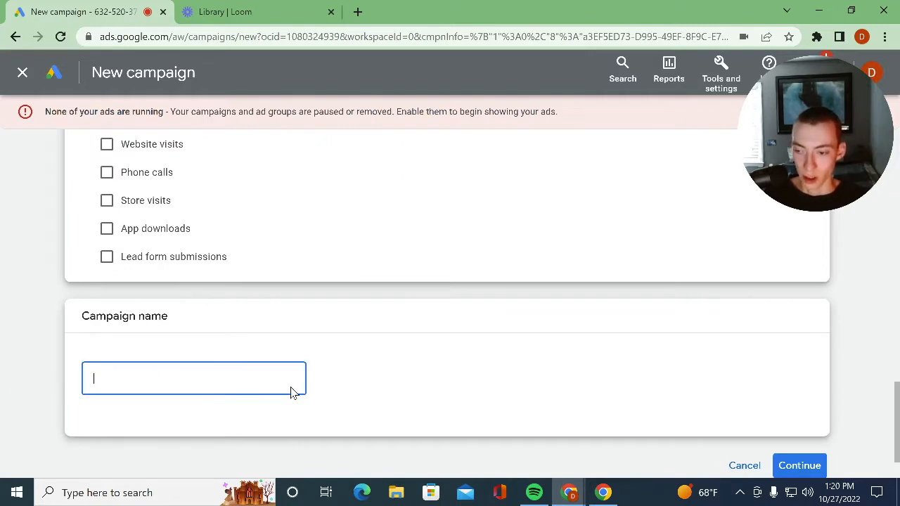
{"action": "type", "text": "Plastic "}
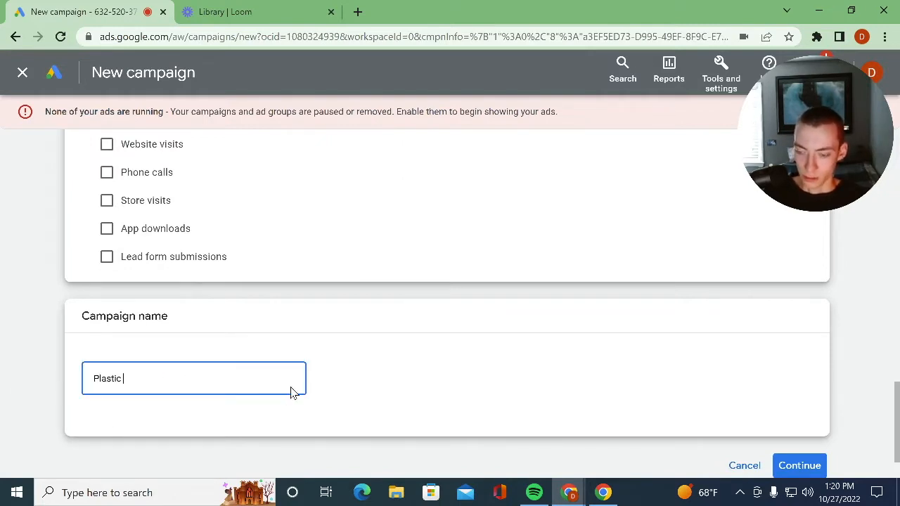
{"action": "type", "text": "Surgeon"}
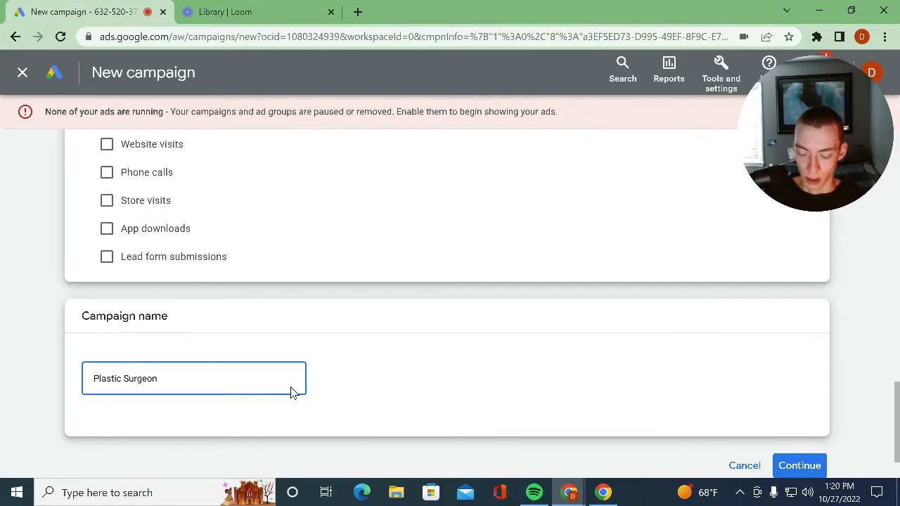
{"action": "type", "text": "Campaign"}
{"action": "left_click", "coordinate": [800, 466]}
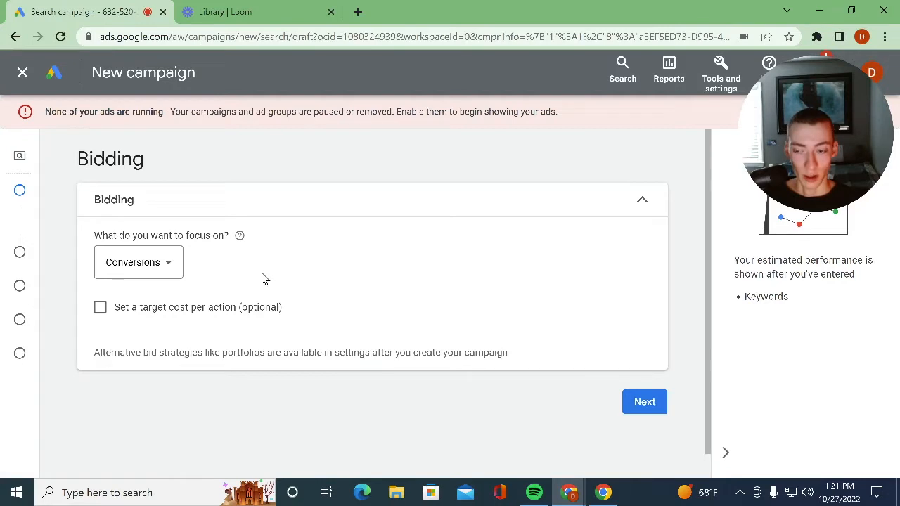
- Focus bidding on Clicks with a maximum CPC bid limit of $1 and proceed to the campaign settings
{"action": "left_click", "coordinate": [108, 263]}
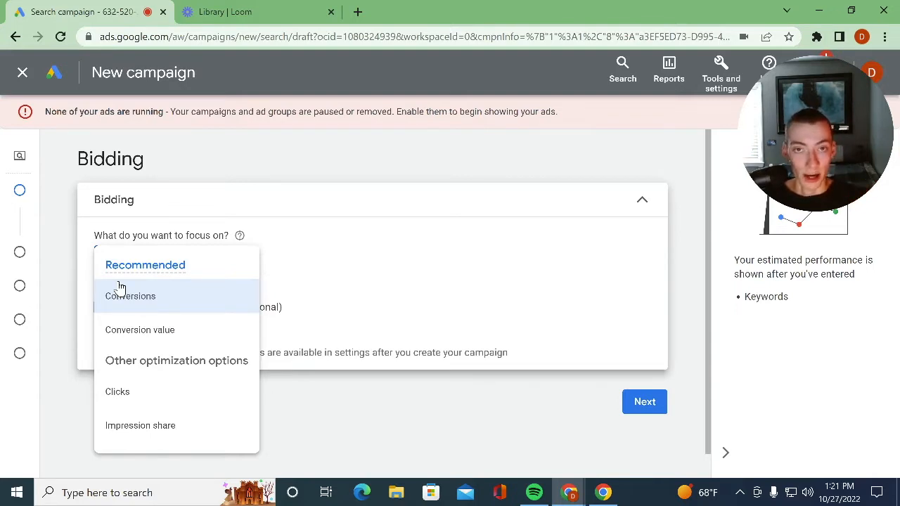
{"action": "left_click", "coordinate": [148, 392]}
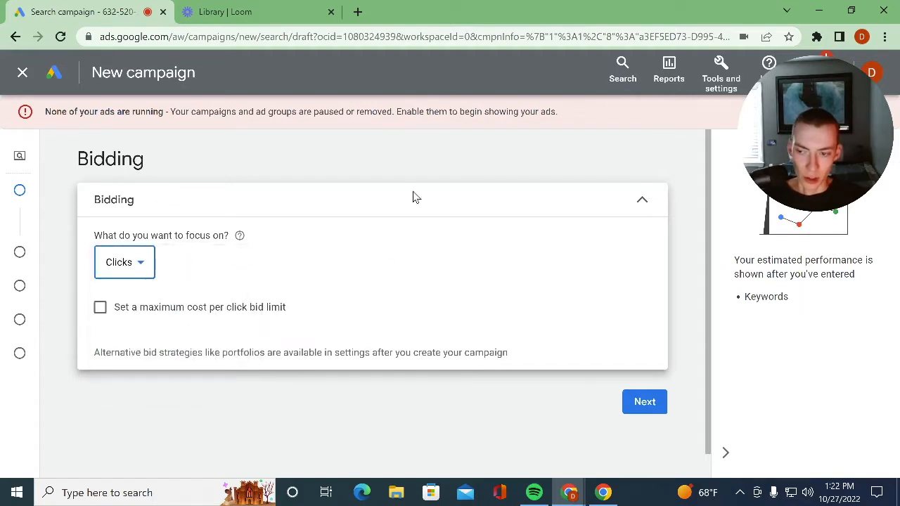
{"action": "left_click", "coordinate": [102, 307]}
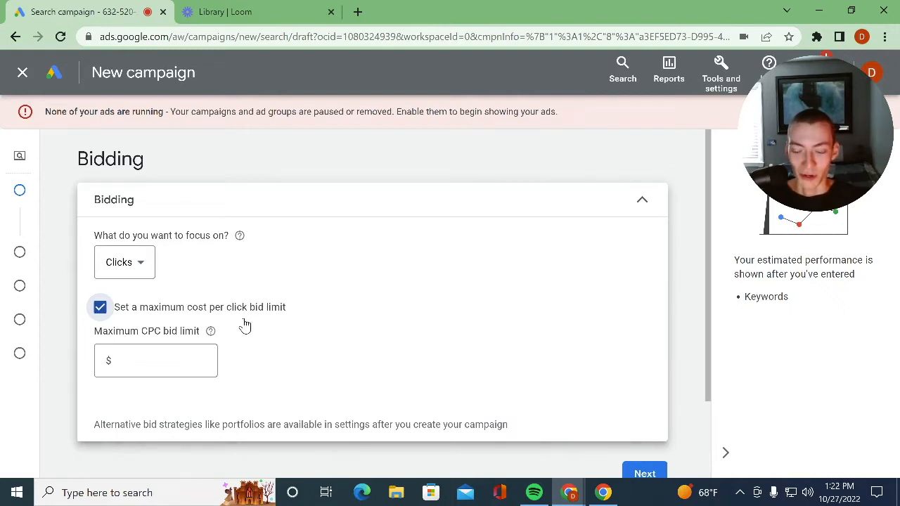
{"action": "left_click", "coordinate": [172, 363]}
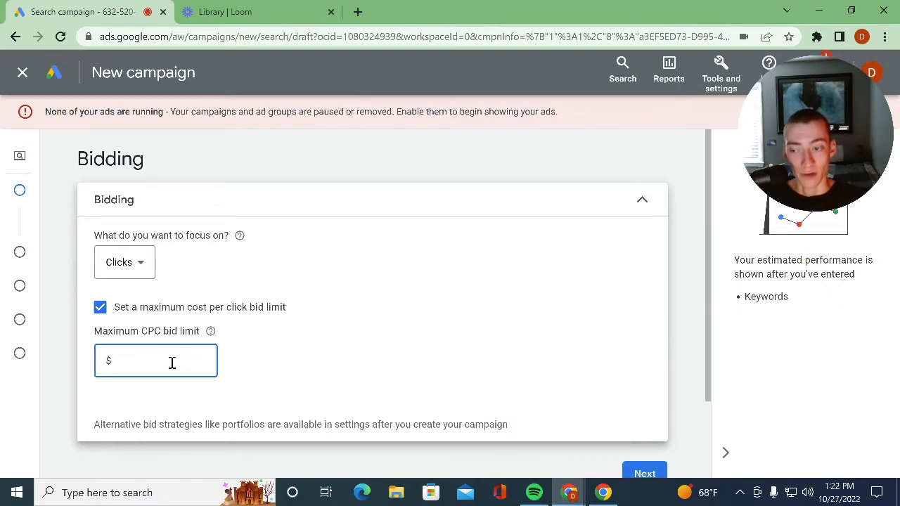
{"action": "mouse_move", "coordinate": [20, 250]}
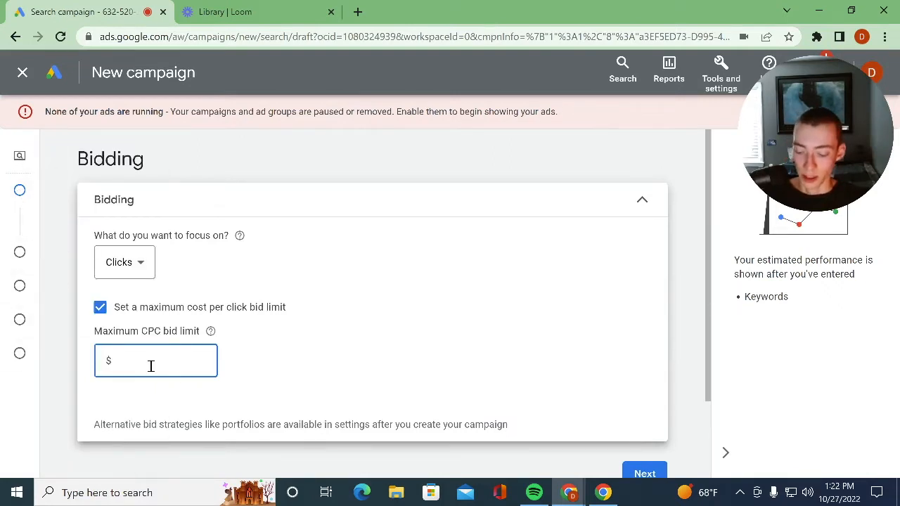
{"action": "type", "text": "1"}
{"action": "left_click", "coordinate": [640, 474]}
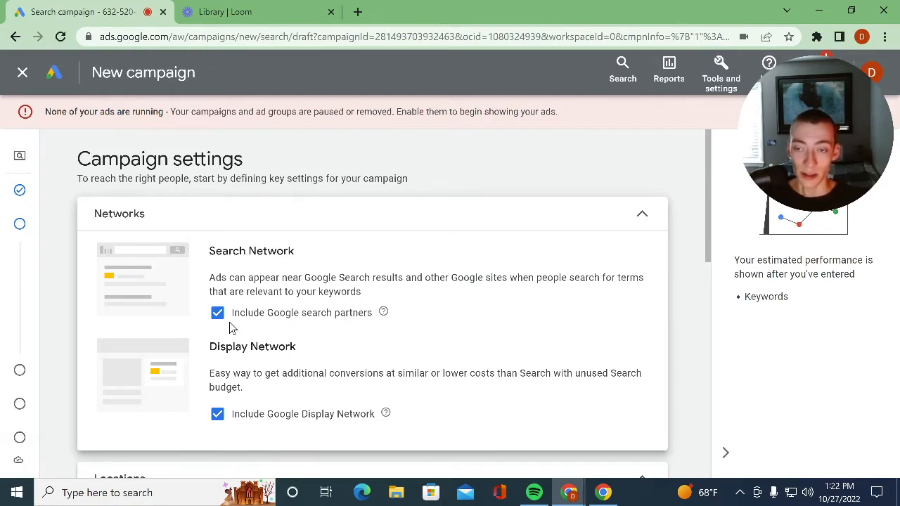
- Exclude Google search partners and the Google Display Network from the campaign's networks
{"action": "scroll", "coordinate": [238, 323], "scroll_direction": "down", "scroll_amount": 1}
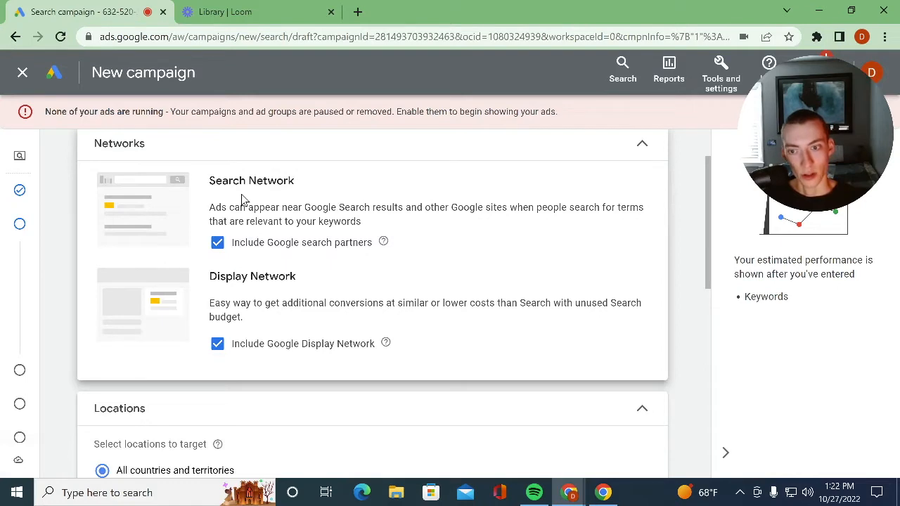
{"action": "left_click", "coordinate": [229, 243]}
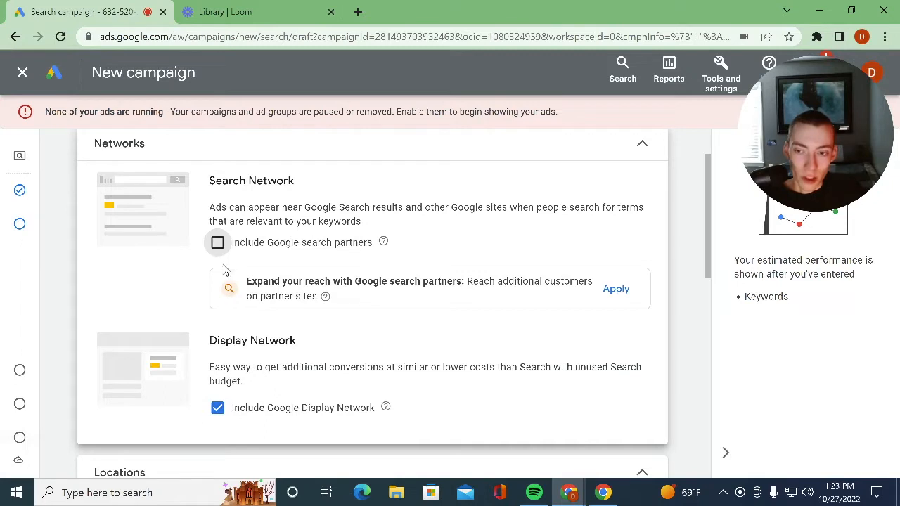
{"action": "left_click", "coordinate": [261, 412]}
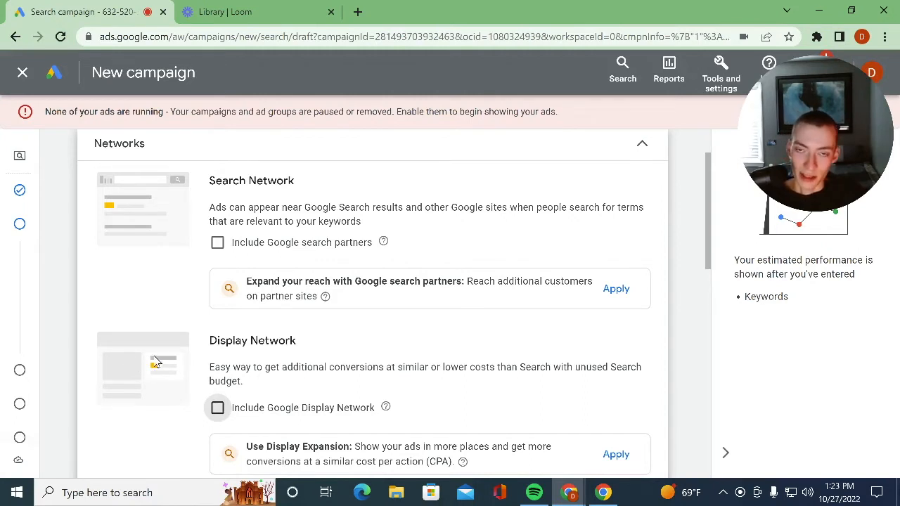
- Choose to enter another location for the campaign's targeting and open the advanced location search
{"action": "scroll", "coordinate": [334, 316], "scroll_direction": "down", "scroll_amount": 2}
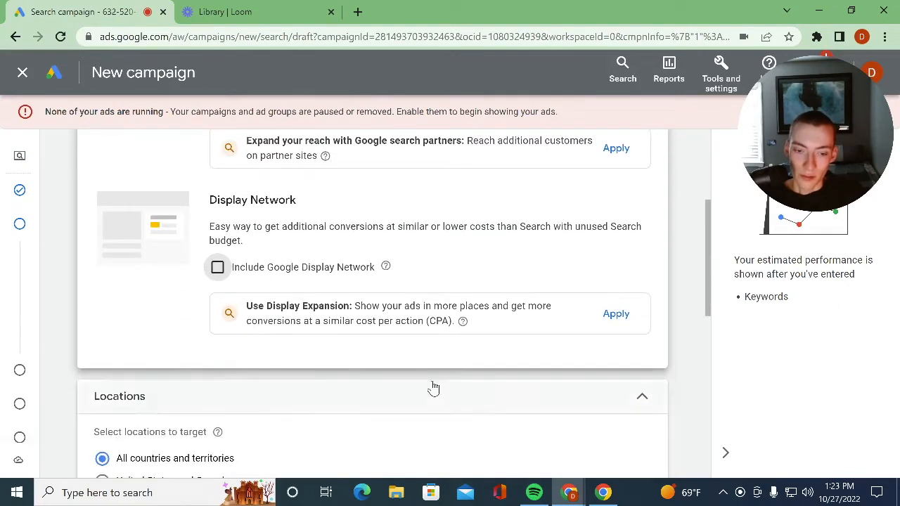
{"action": "scroll", "coordinate": [310, 406], "scroll_direction": "down", "scroll_amount": 2}
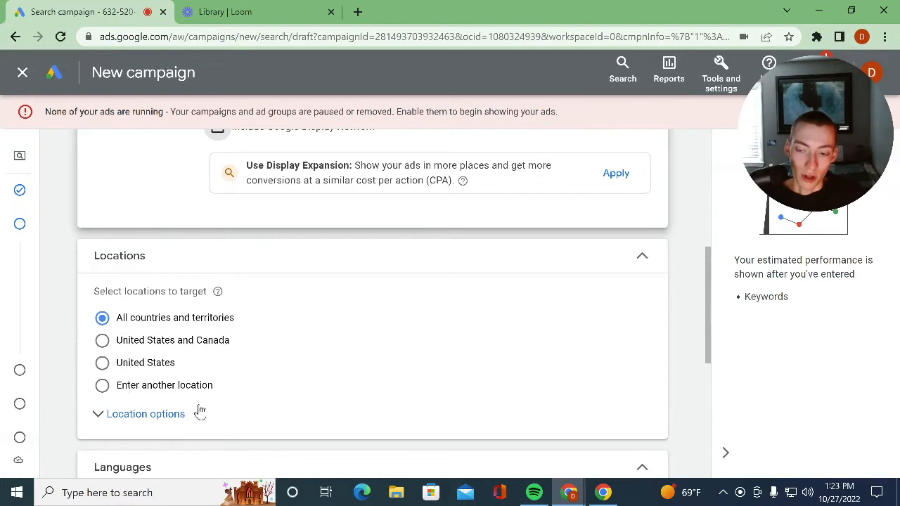
{"action": "left_click", "coordinate": [136, 388]}
{"action": "scroll", "coordinate": [239, 358], "scroll_direction": "down", "scroll_amount": 1}
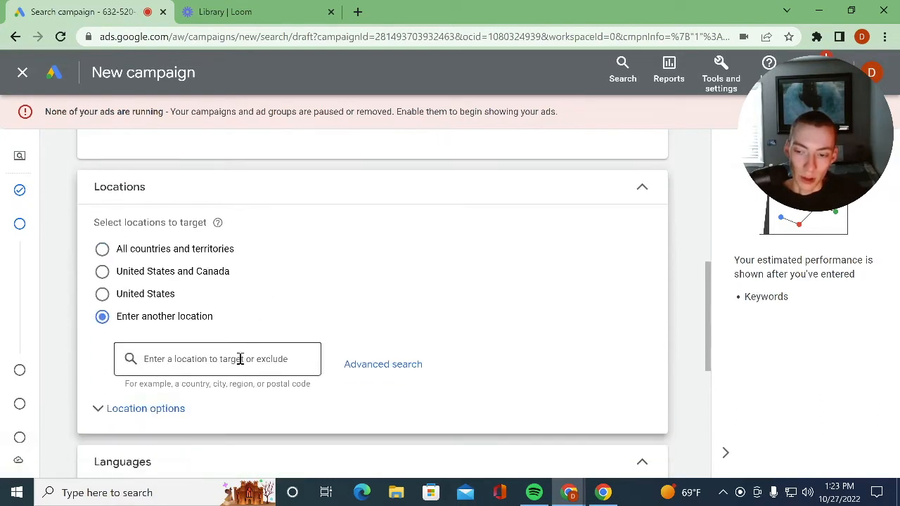
{"action": "left_click", "coordinate": [240, 355]}
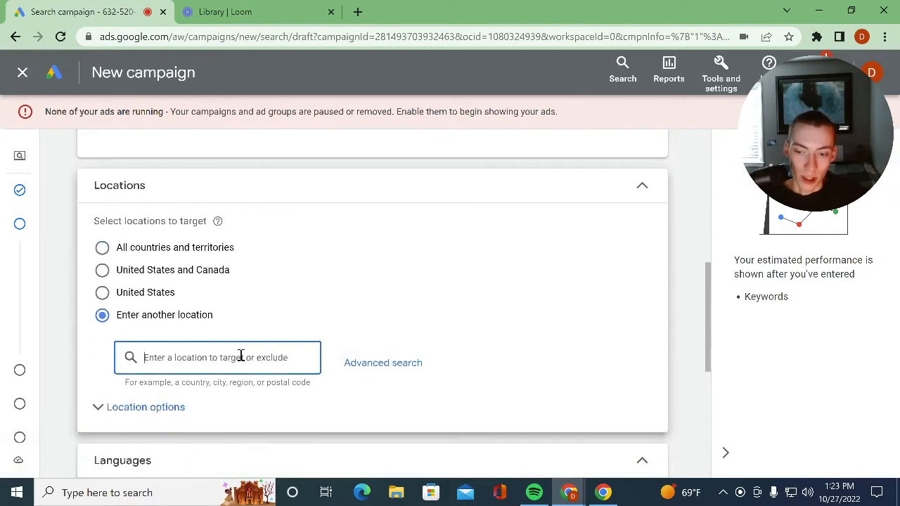
{"action": "left_click", "coordinate": [363, 373]}
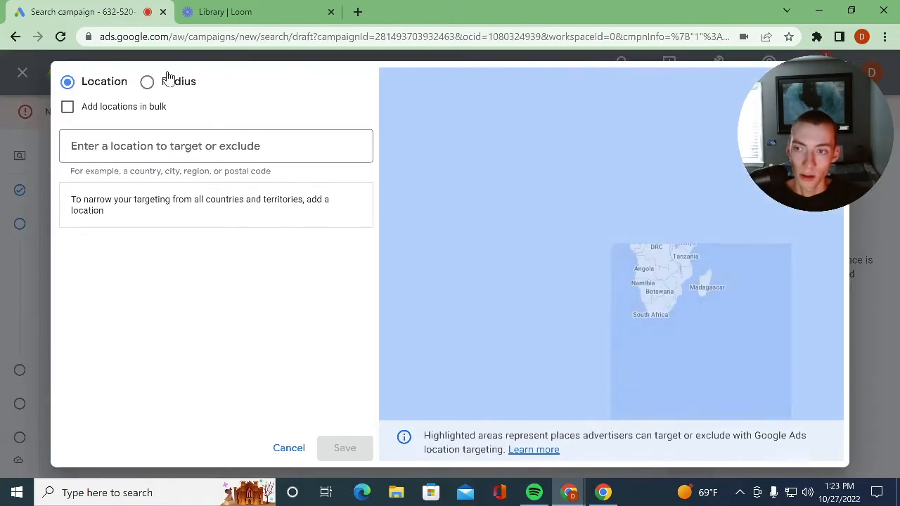
- Search by location for "sacramento" and target the city of Sacramento, California, United States
{"action": "left_click", "coordinate": [166, 82]}
{"action": "left_click", "coordinate": [71, 83]}
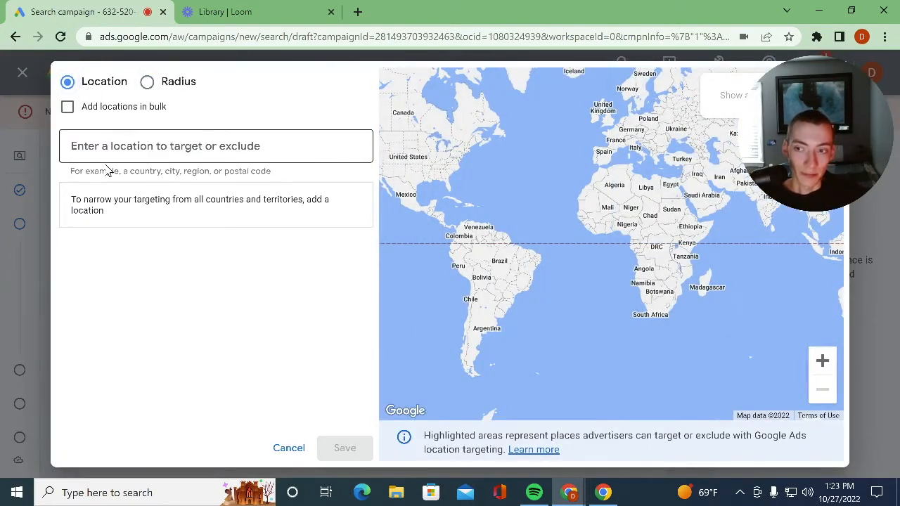
{"action": "left_click", "coordinate": [133, 158]}
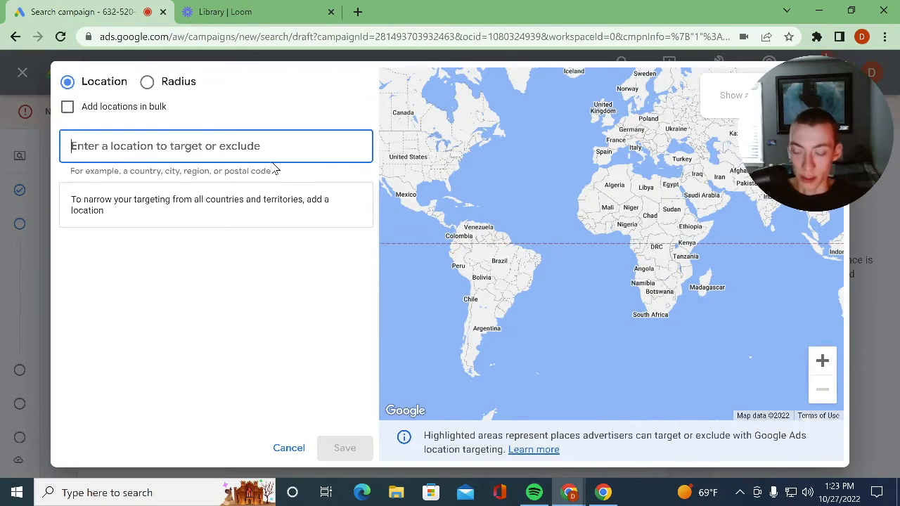
{"action": "type", "text": "sacramentoi"}
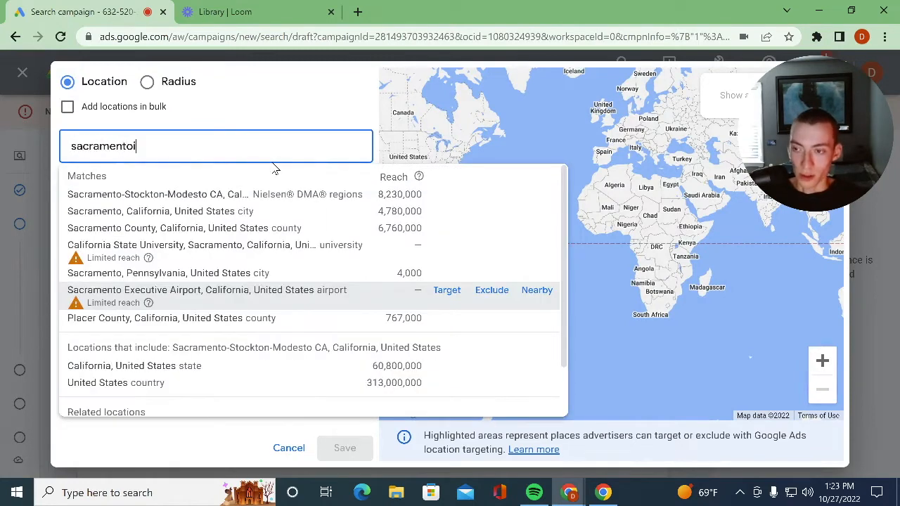
{"action": "key", "text": "BackSpace"}
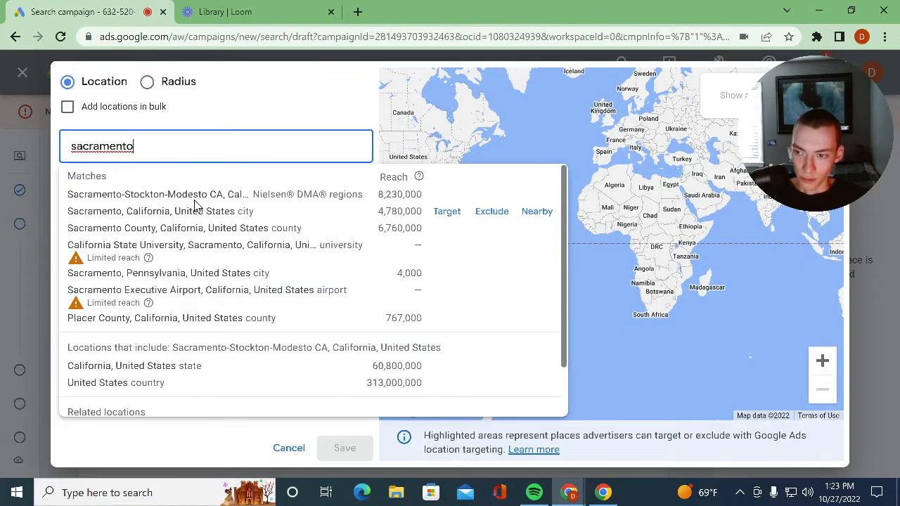
{"action": "left_click", "coordinate": [457, 212]}
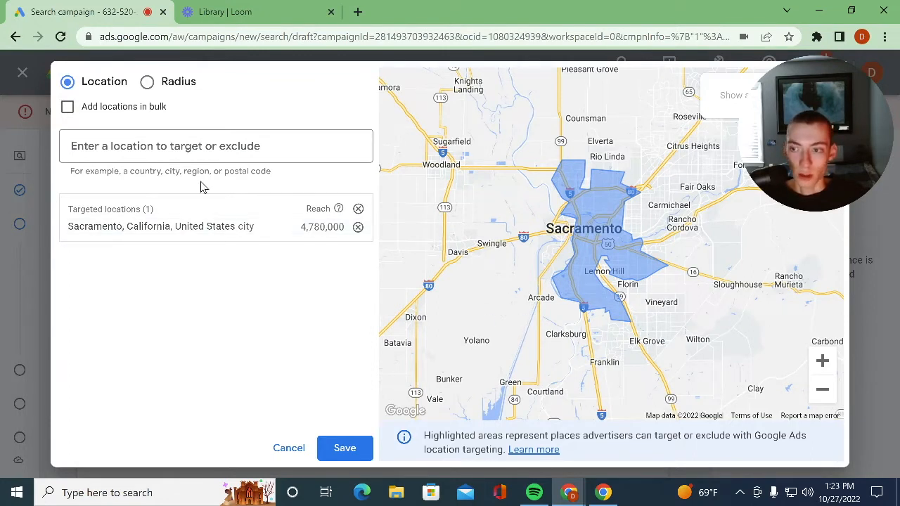
- Examine the map around the targeted Sacramento area, including the surrounding cities to the northeast and south
{"action": "left_click", "coordinate": [238, 147]}
{"action": "left_click_drag", "start_coordinate": [731, 209], "coordinate": [663, 247]}
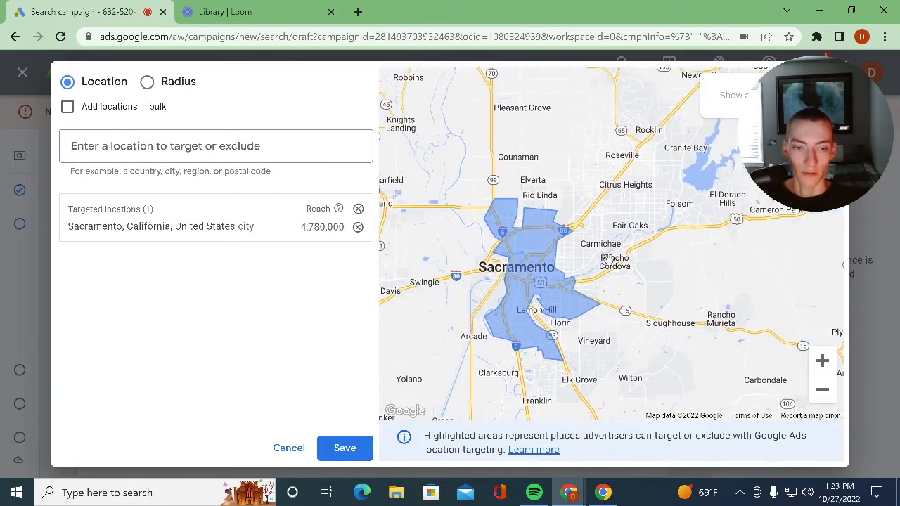
{"action": "left_click_drag", "start_coordinate": [614, 263], "coordinate": [584, 243]}
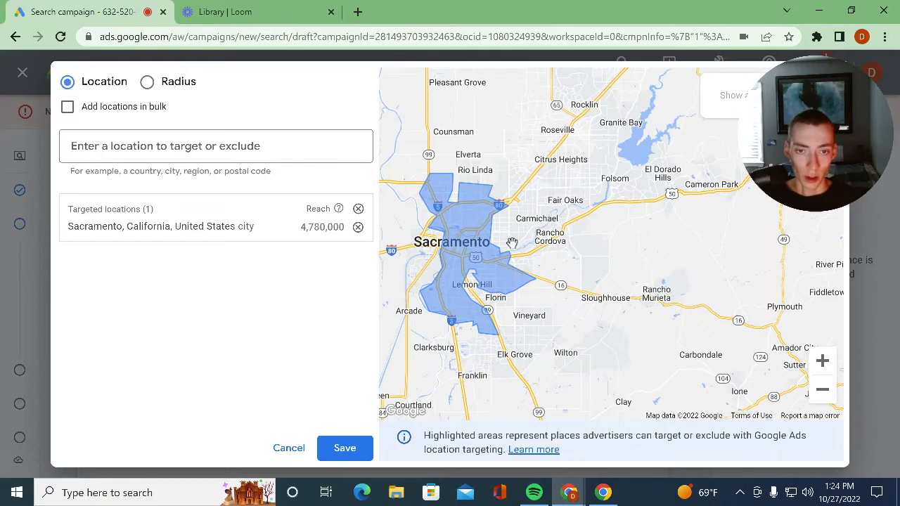
{"action": "scroll", "coordinate": [542, 217], "scroll_direction": "up", "scroll_amount": 2}
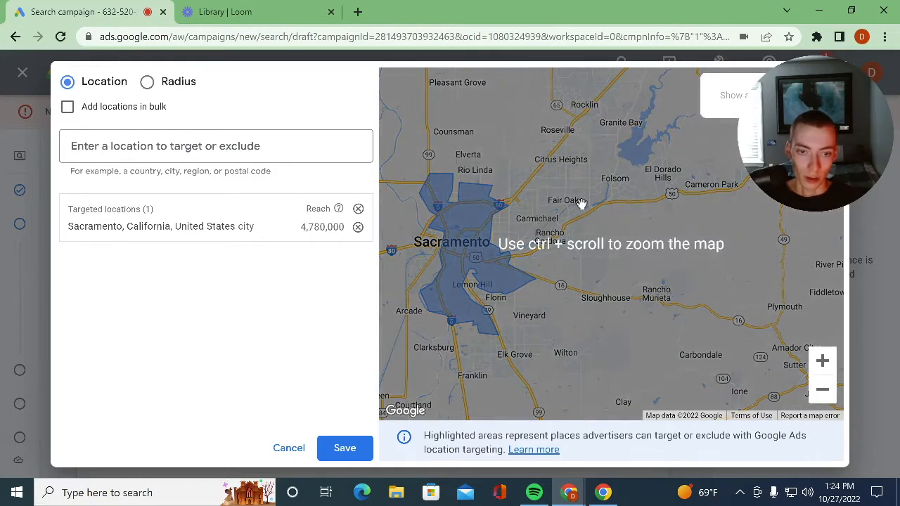
{"action": "left_click_drag", "start_coordinate": [568, 187], "coordinate": [571, 227]}
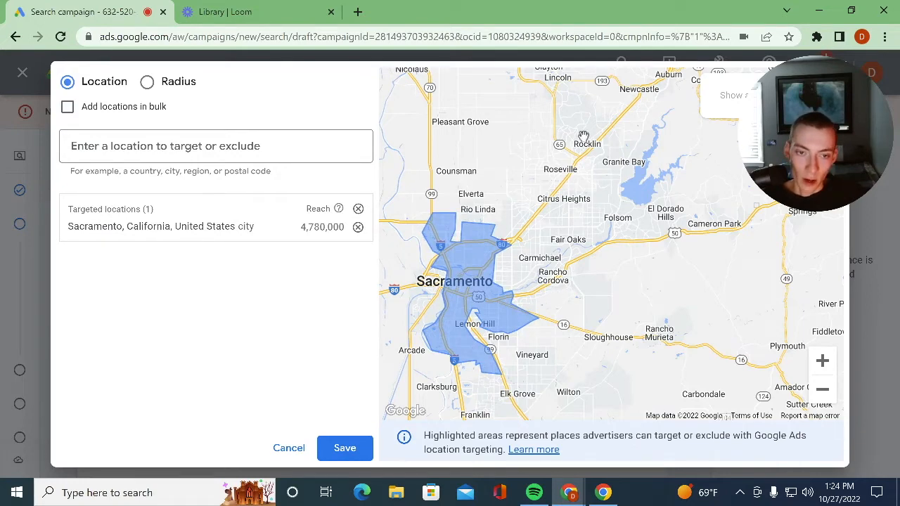
{"action": "left_click_drag", "start_coordinate": [592, 251], "coordinate": [641, 275]}
{"action": "left_click_drag", "start_coordinate": [603, 250], "coordinate": [626, 137]}
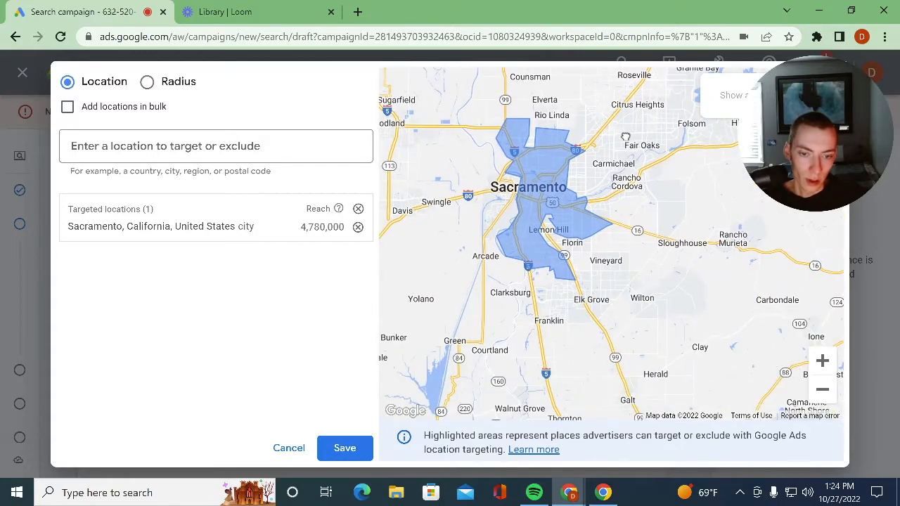
{"action": "left_click_drag", "start_coordinate": [611, 179], "coordinate": [605, 253]}
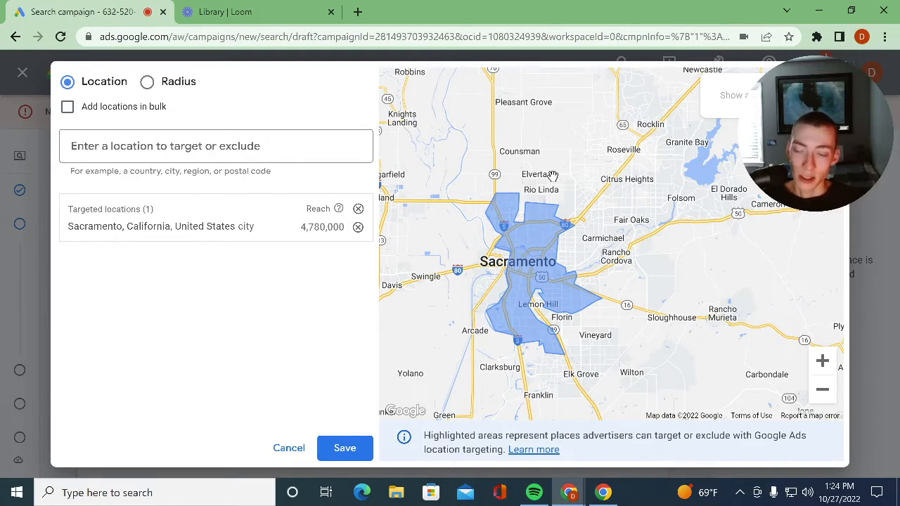
{"action": "left_click_drag", "start_coordinate": [600, 243], "coordinate": [586, 272]}
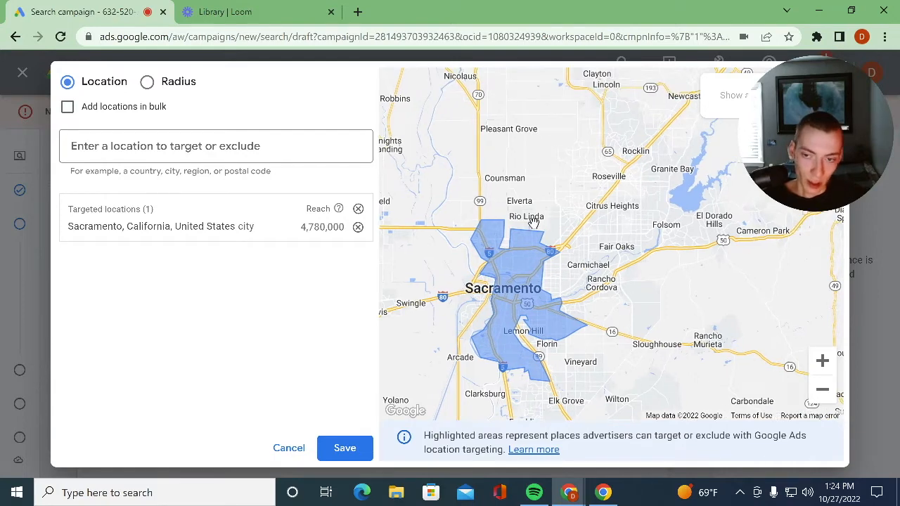
{"action": "left_click", "coordinate": [260, 144]}
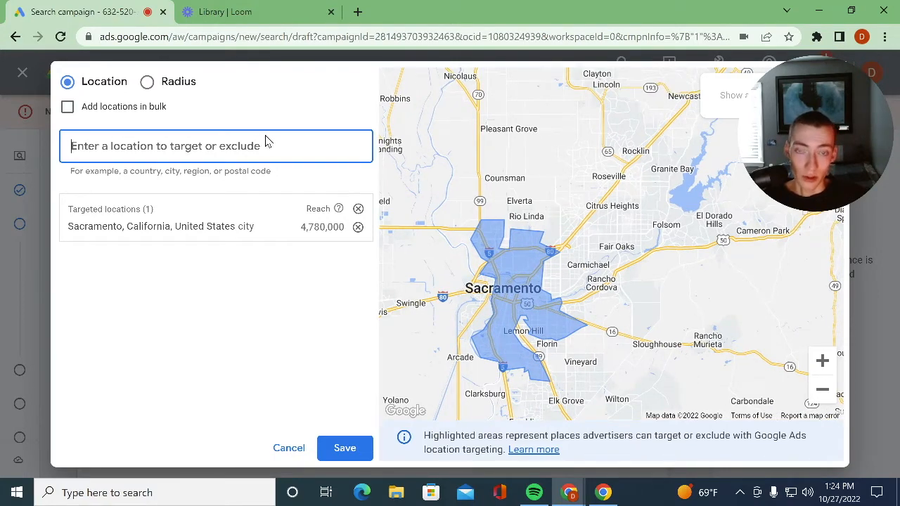
{"action": "left_click_drag", "start_coordinate": [541, 189], "coordinate": [496, 222]}
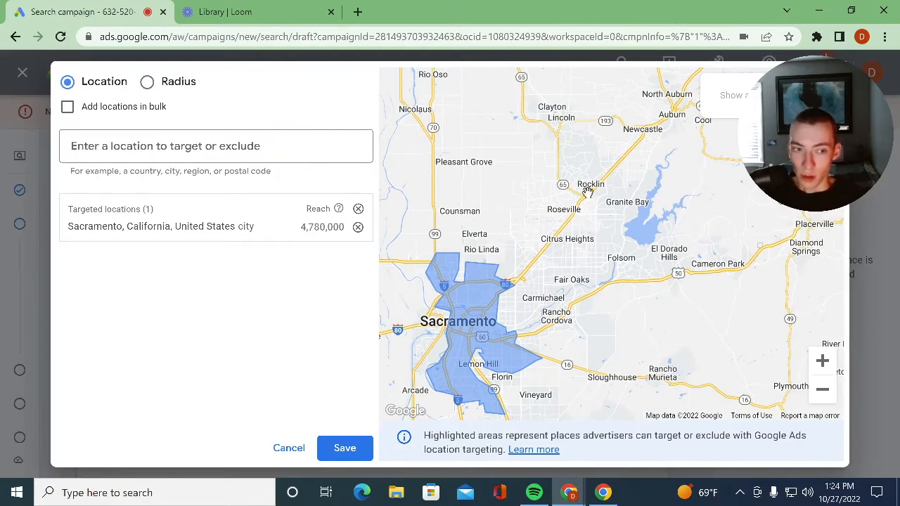
- Search for "rocklin" and exclude the city of Rocklin, California, United States from the targeting
{"action": "left_click", "coordinate": [174, 146]}
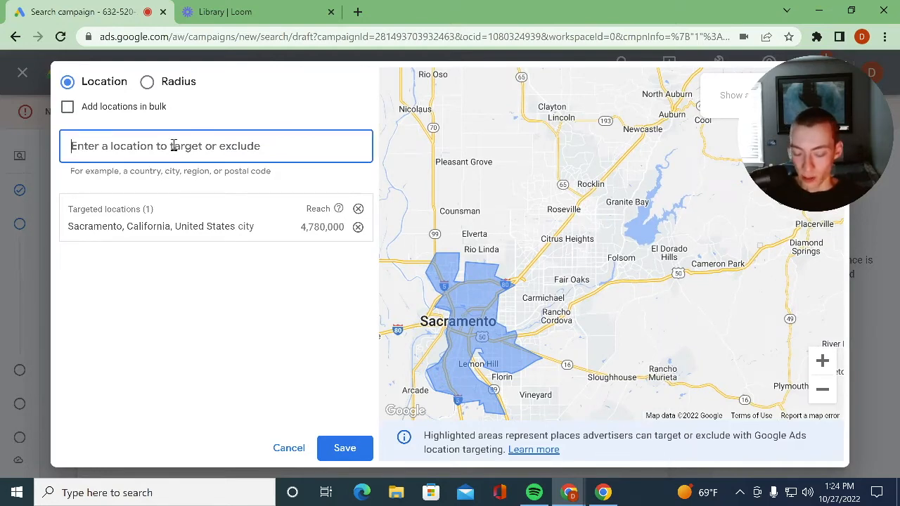
{"action": "type", "text": "rocklin"}
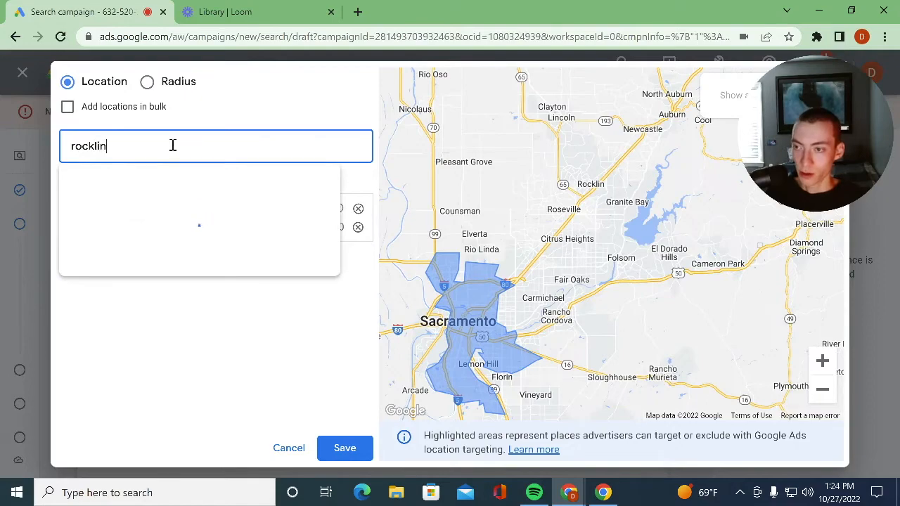
{"action": "left_click", "coordinate": [494, 195]}
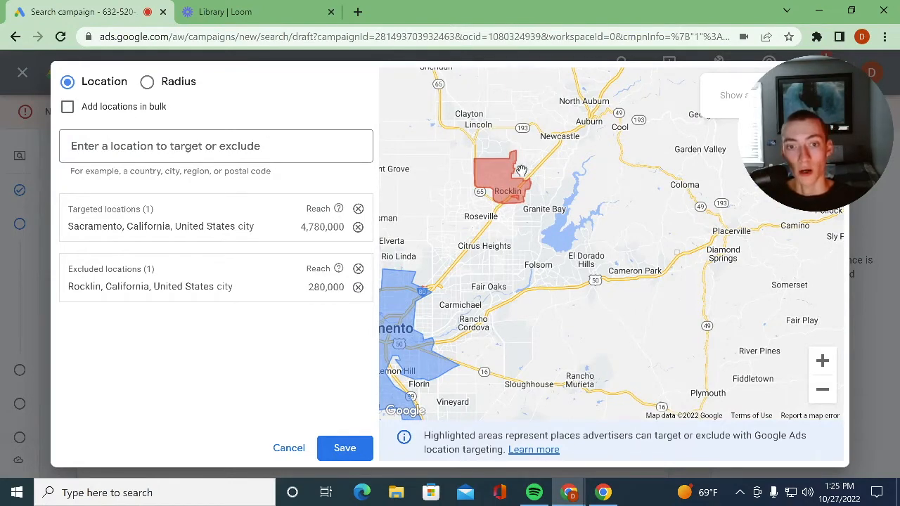
- Check the targeted and excluded areas on the map and save the location selection
{"action": "left_click_drag", "start_coordinate": [468, 258], "coordinate": [565, 258]}
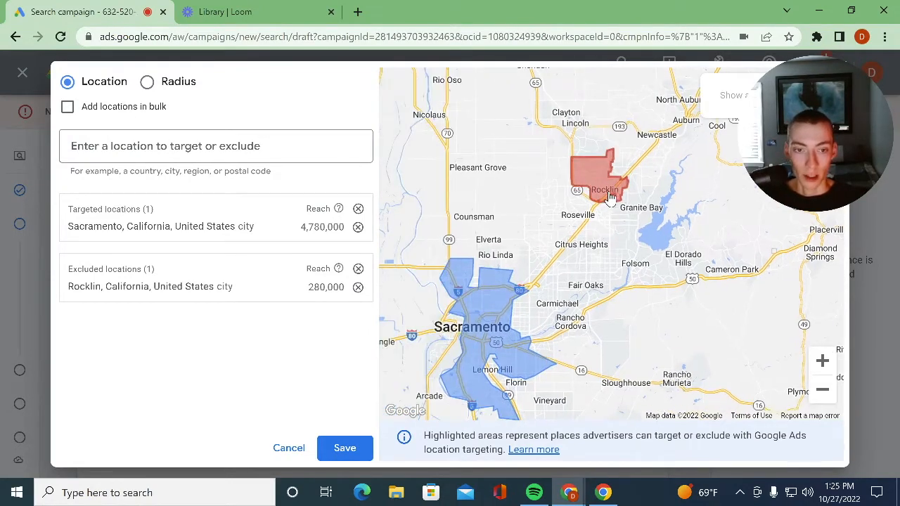
{"action": "left_click_drag", "start_coordinate": [449, 204], "coordinate": [568, 189]}
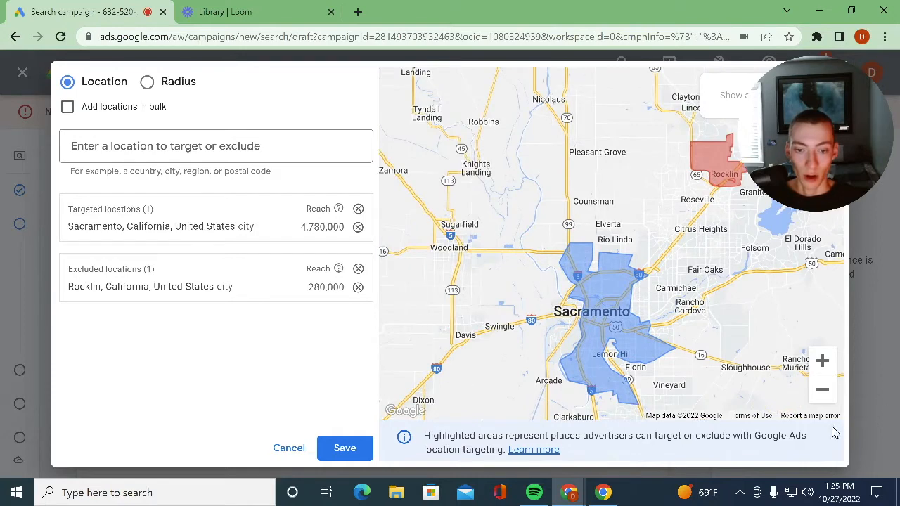
{"action": "left_click_drag", "start_coordinate": [505, 208], "coordinate": [491, 104]}
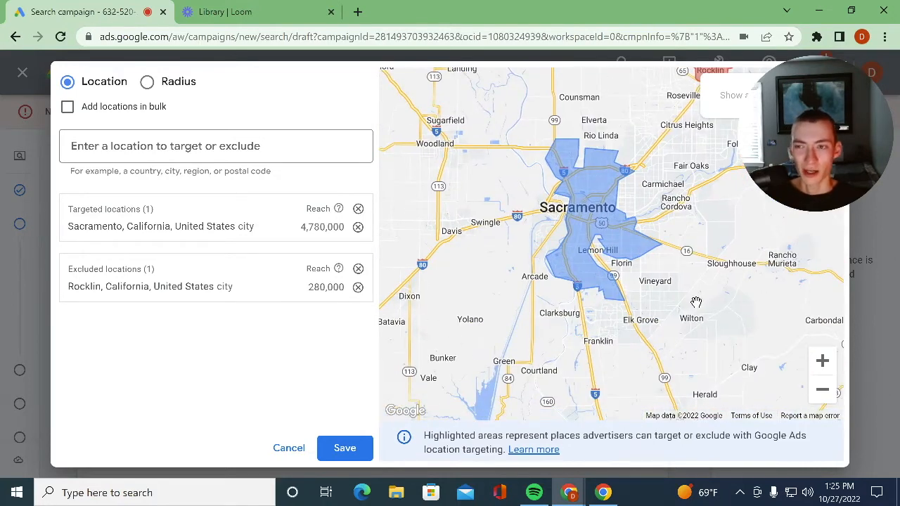
{"action": "left_click_drag", "start_coordinate": [681, 310], "coordinate": [655, 295]}
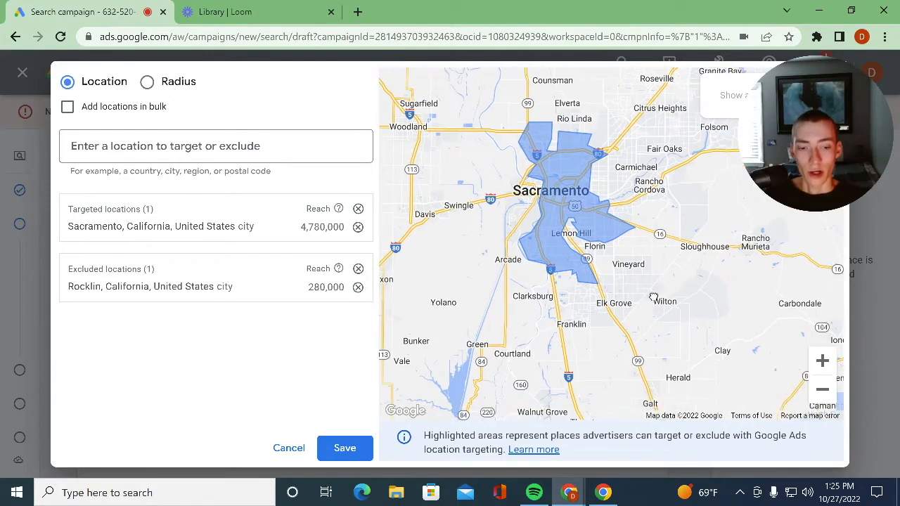
{"action": "left_click_drag", "start_coordinate": [653, 299], "coordinate": [548, 378]}
{"action": "left_click", "coordinate": [335, 451]}
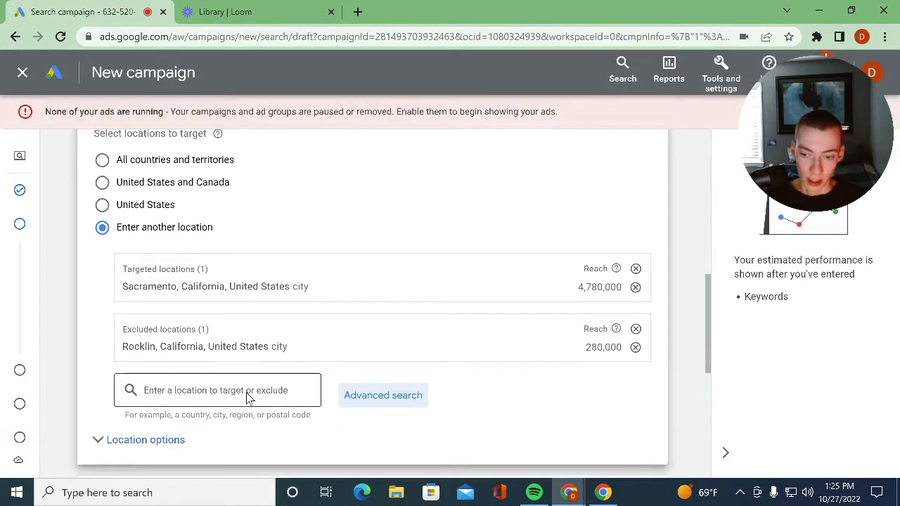
- In the location options, set the target to "Presence: People in or regularly in your targeted locations"
{"action": "left_click", "coordinate": [177, 440]}
{"action": "scroll", "coordinate": [299, 286], "scroll_direction": "down", "scroll_amount": 1}
{"action": "scroll", "coordinate": [299, 290], "scroll_direction": "down", "scroll_amount": 1}
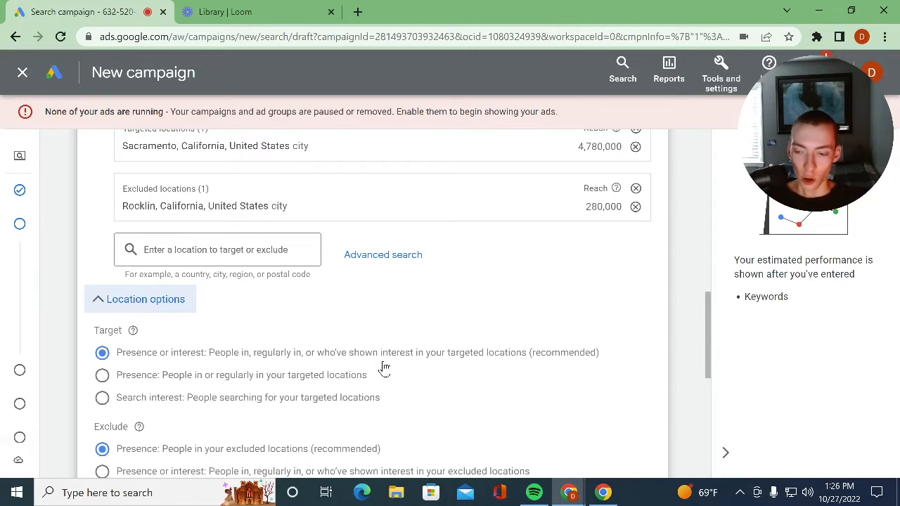
{"action": "left_click", "coordinate": [159, 378]}
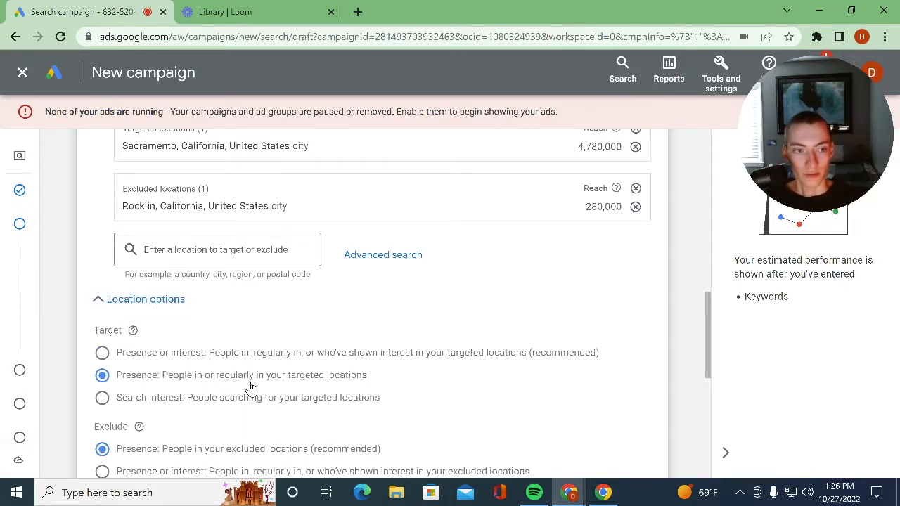
- Review the exclusion options and customer languages, and expand the audience segments to check their targeting setting
{"action": "scroll", "coordinate": [253, 387], "scroll_direction": "down", "scroll_amount": 1}
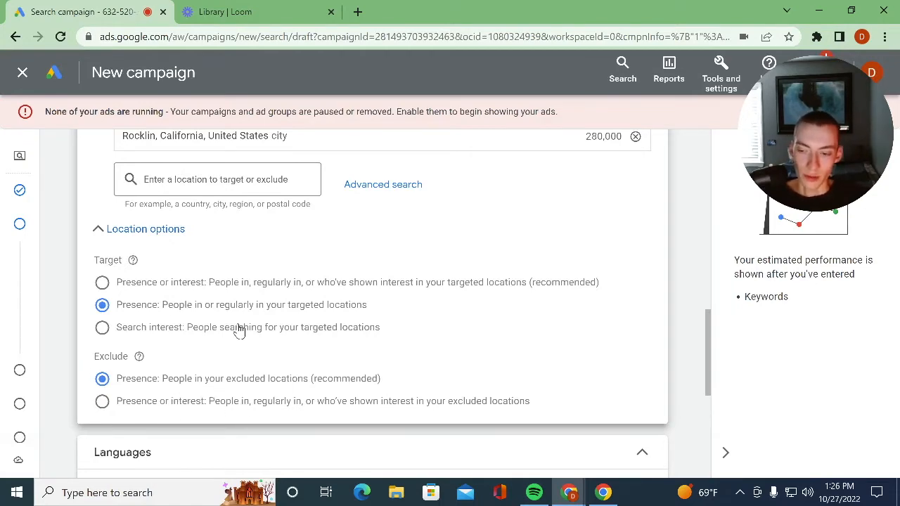
{"action": "scroll", "coordinate": [237, 328], "scroll_direction": "down", "scroll_amount": 3}
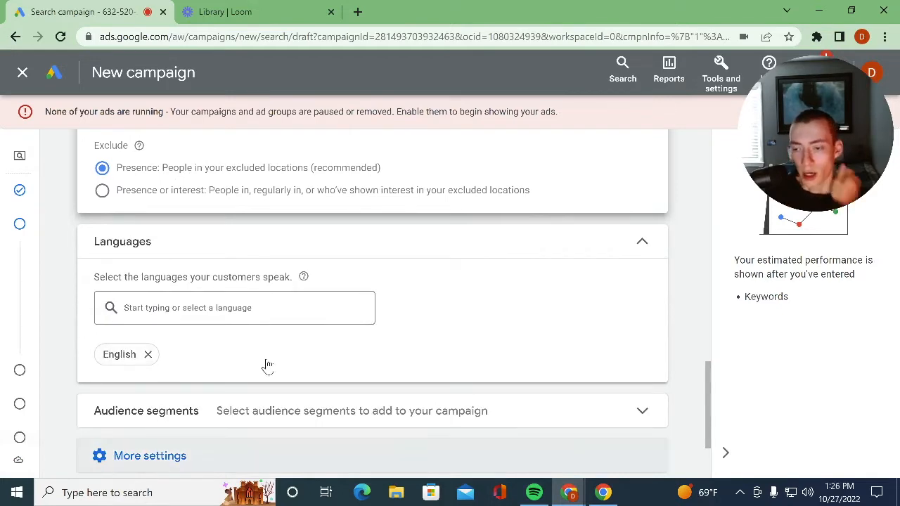
{"action": "scroll", "coordinate": [265, 366], "scroll_direction": "down", "scroll_amount": 1}
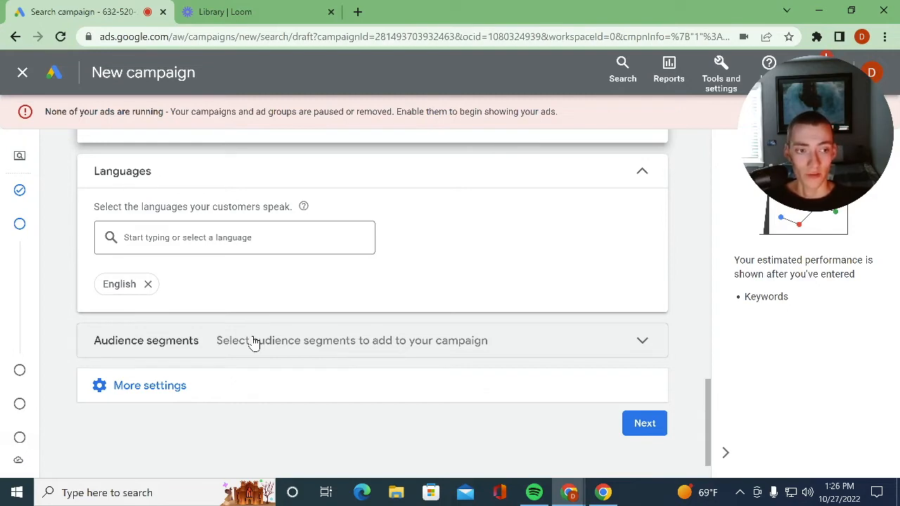
{"action": "left_click", "coordinate": [171, 347]}
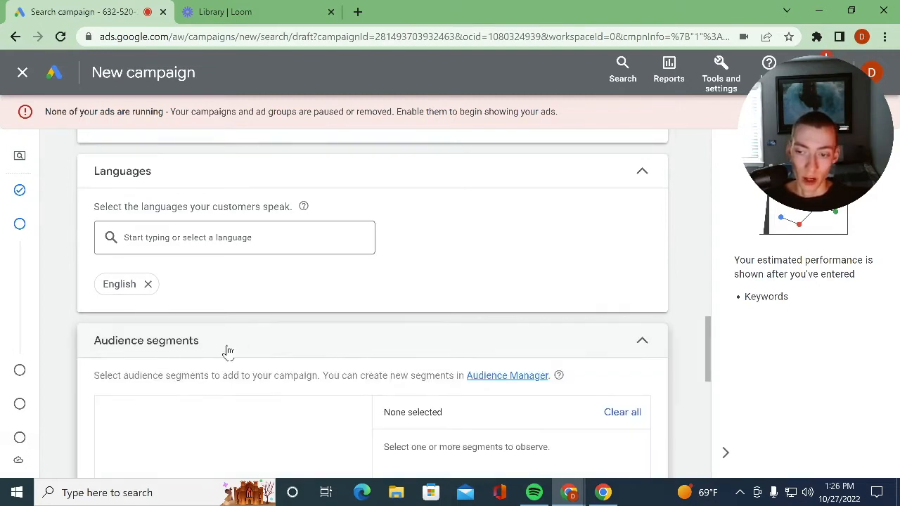
{"action": "scroll", "coordinate": [242, 374], "scroll_direction": "down", "scroll_amount": 1}
{"action": "scroll", "coordinate": [180, 299], "scroll_direction": "down", "scroll_amount": 1}
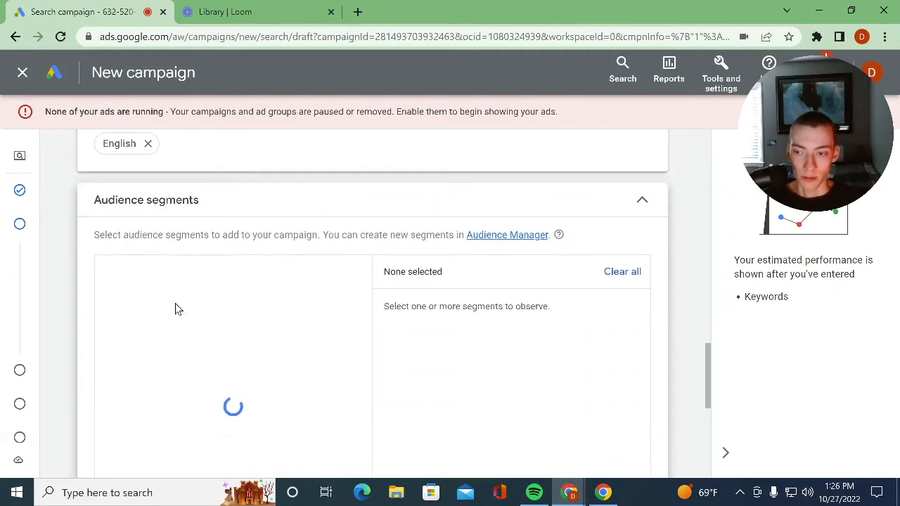
{"action": "scroll", "coordinate": [177, 313], "scroll_direction": "down", "scroll_amount": 3}
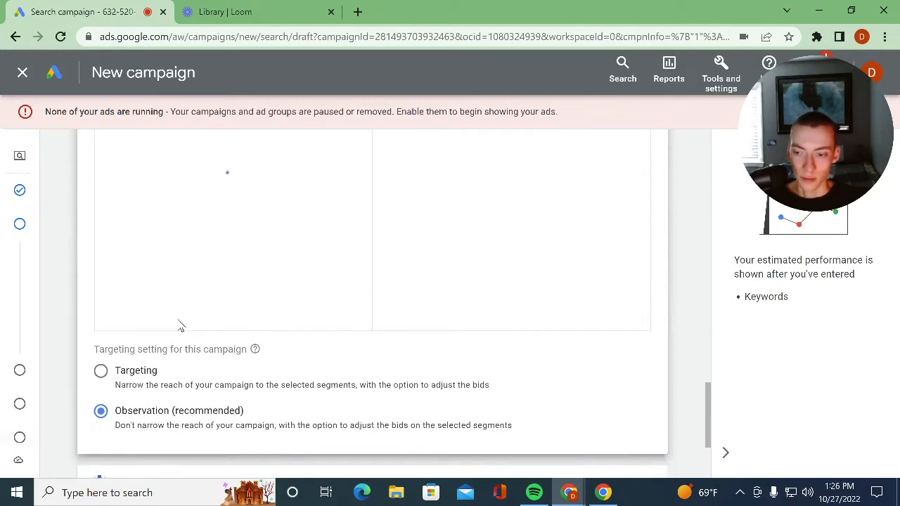
{"action": "scroll", "coordinate": [180, 326], "scroll_direction": "down", "scroll_amount": 2}
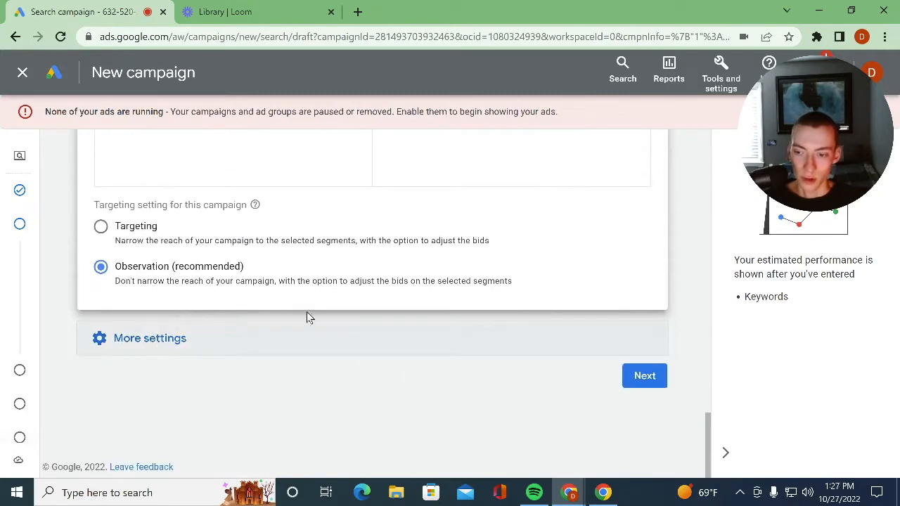
- Open the additional campaign settings and check the ad rotation options and the suggested audience segments
{"action": "left_click", "coordinate": [174, 339]}
{"action": "scroll", "coordinate": [145, 288], "scroll_direction": "down", "scroll_amount": 2}
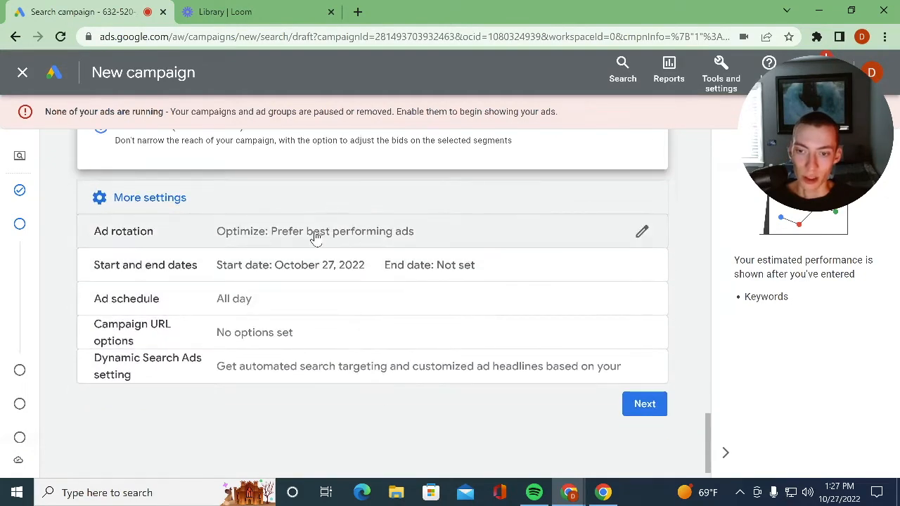
{"action": "left_click", "coordinate": [316, 237]}
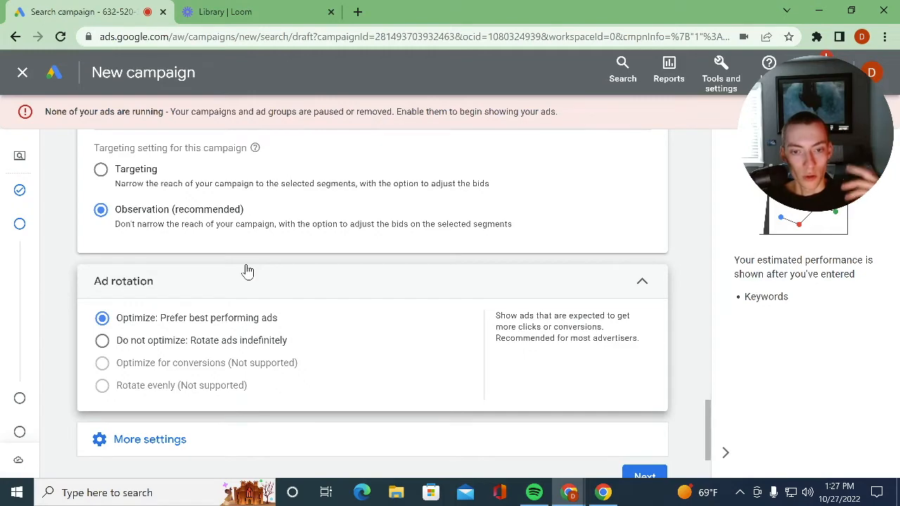
{"action": "scroll", "coordinate": [247, 270], "scroll_direction": "up", "scroll_amount": 5}
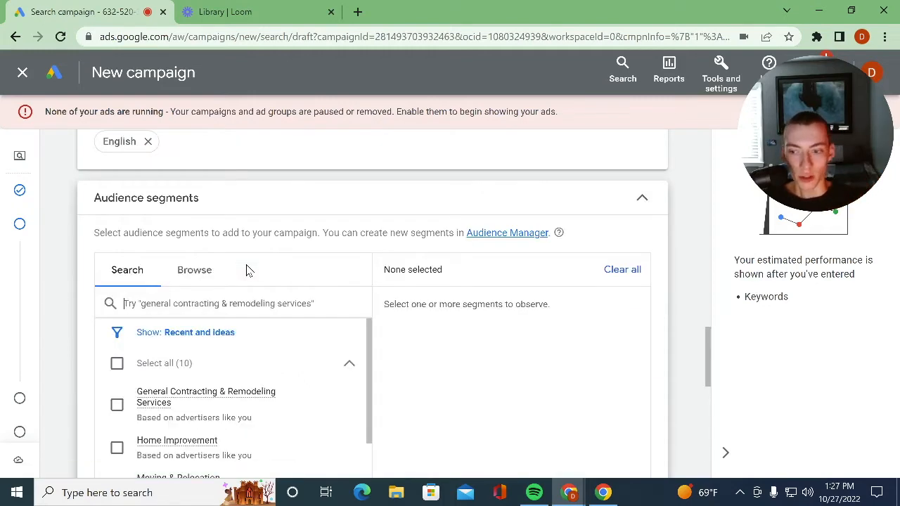
{"action": "scroll", "coordinate": [253, 270], "scroll_direction": "down", "scroll_amount": 5}
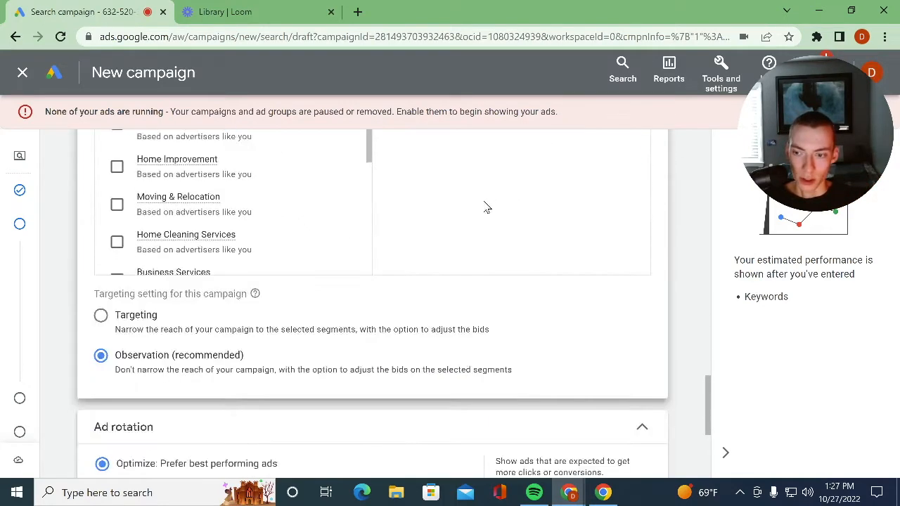
{"action": "scroll", "coordinate": [286, 291], "scroll_direction": "down", "scroll_amount": 2}
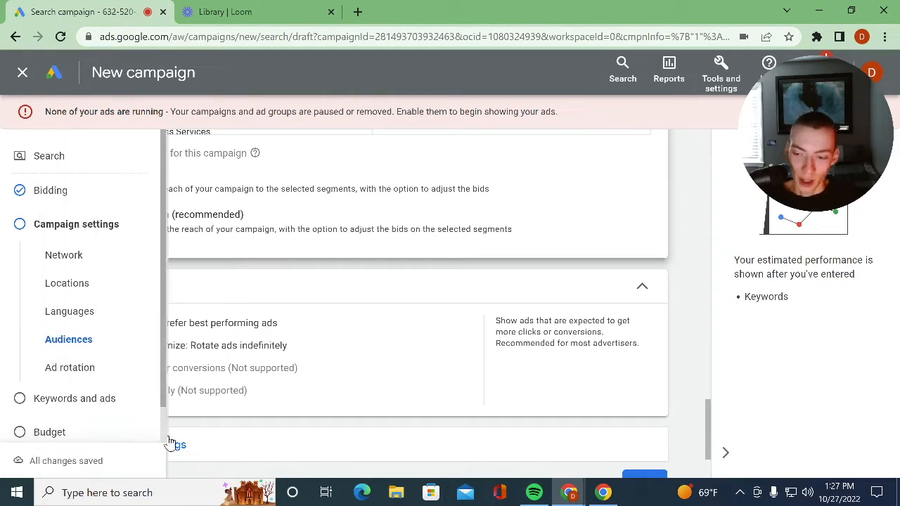
- Review the campaign's dates, ad schedule, URL options and Dynamic Search Ads setting, and continue to the keywords and ads stage
{"action": "scroll", "coordinate": [156, 344], "scroll_direction": "down", "scroll_amount": 2}
{"action": "left_click", "coordinate": [156, 339]}
{"action": "scroll", "coordinate": [215, 370], "scroll_direction": "down", "scroll_amount": 1}
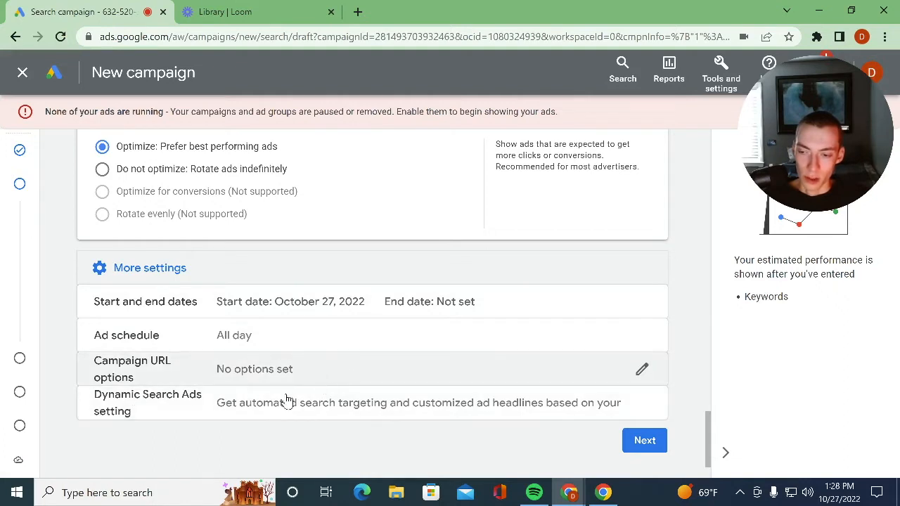
{"action": "scroll", "coordinate": [282, 402], "scroll_direction": "down", "scroll_amount": 1}
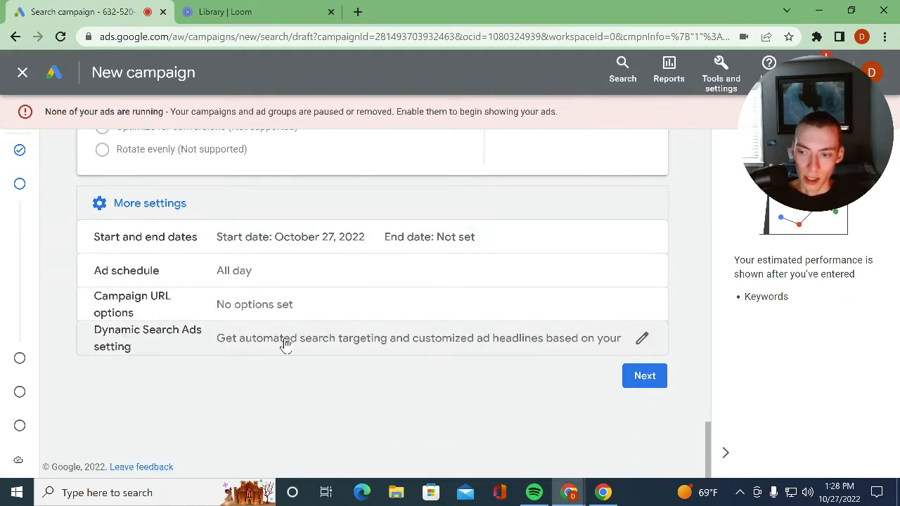
{"action": "scroll", "coordinate": [341, 356], "scroll_direction": "up", "scroll_amount": 1}
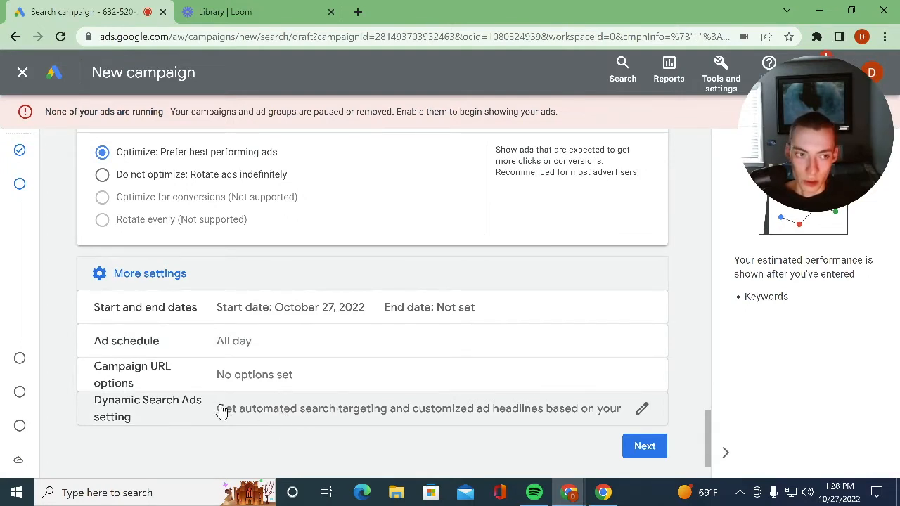
{"action": "scroll", "coordinate": [643, 402], "scroll_direction": "down", "scroll_amount": 1}
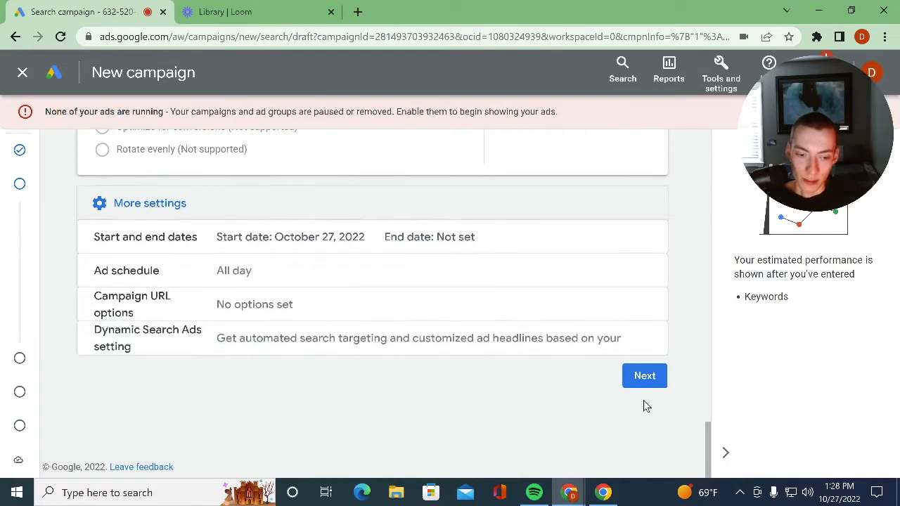
{"action": "left_click", "coordinate": [655, 380]}
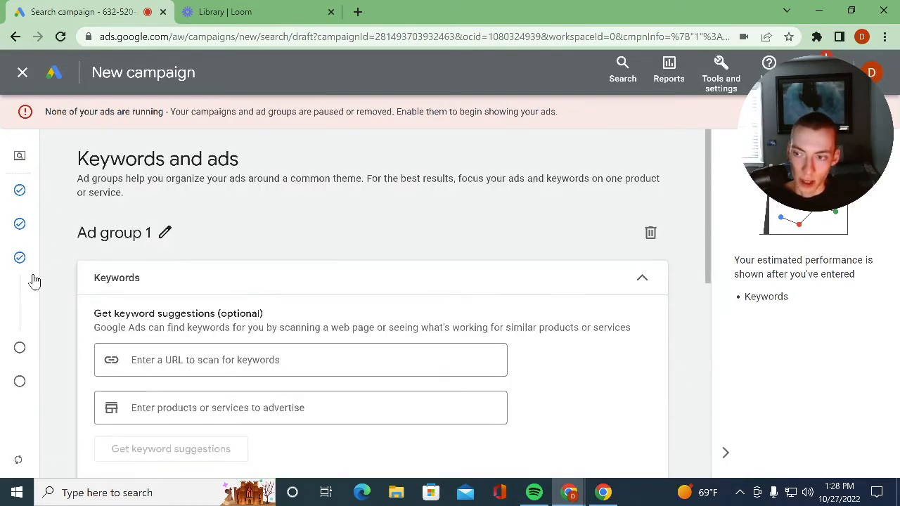
- Enter "plastic surgeon" as the product or service to advertise for Ad group 1 and get keyword suggestions
{"action": "scroll", "coordinate": [302, 262], "scroll_direction": "down", "scroll_amount": 3}
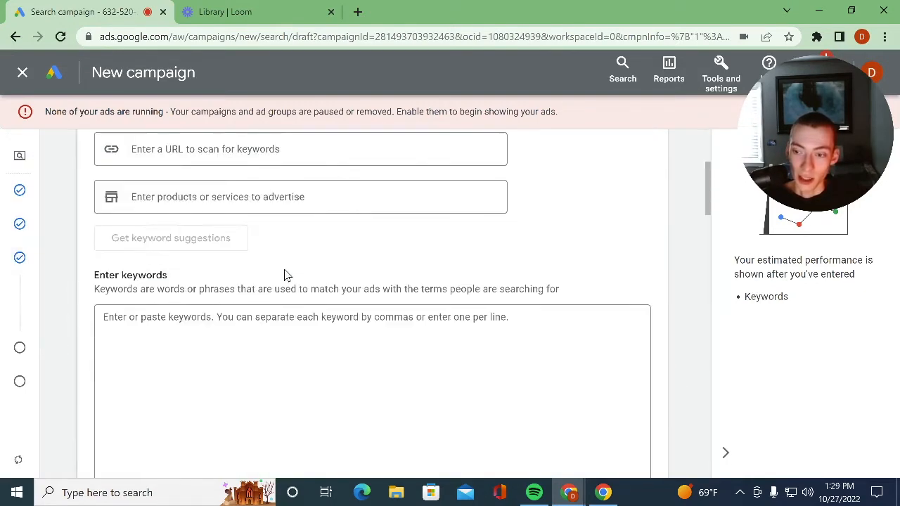
{"action": "scroll", "coordinate": [279, 275], "scroll_direction": "up", "scroll_amount": 3}
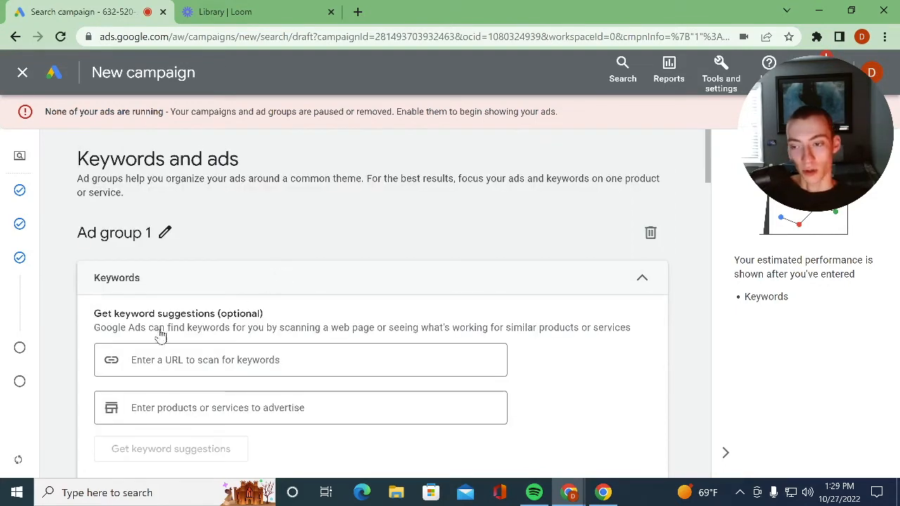
{"action": "left_click", "coordinate": [162, 360]}
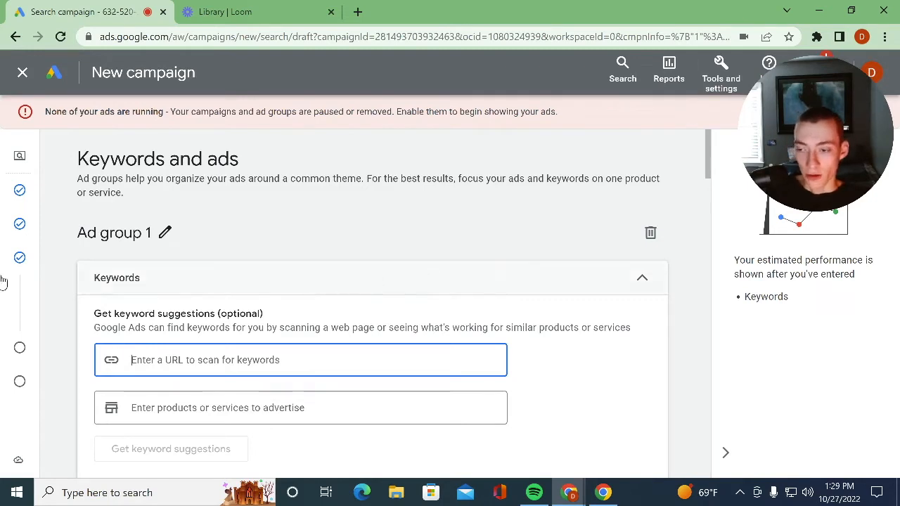
{"action": "mouse_move", "coordinate": [20, 152]}
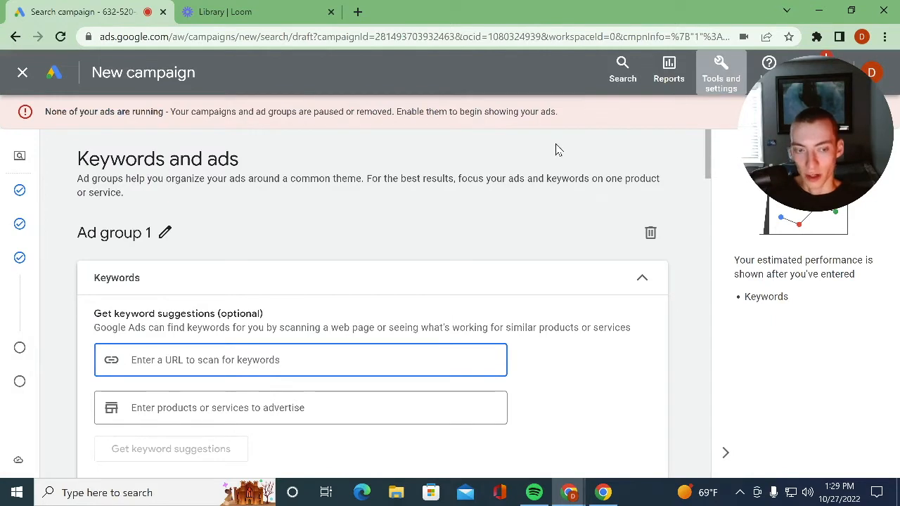
{"action": "scroll", "coordinate": [180, 357], "scroll_direction": "down", "scroll_amount": 3}
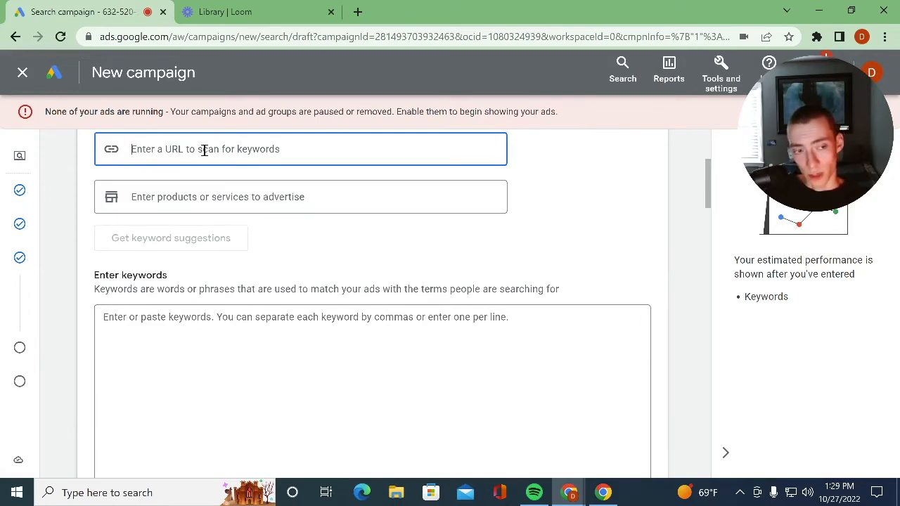
{"action": "left_click", "coordinate": [174, 338]}
{"action": "left_click", "coordinate": [242, 190]}
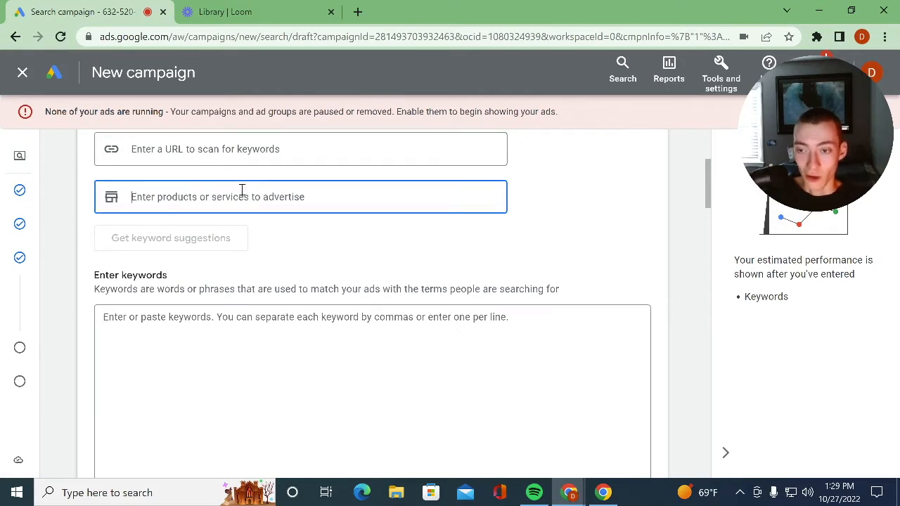
{"action": "left_click", "coordinate": [240, 150]}
{"action": "left_click", "coordinate": [220, 195]}
{"action": "type", "text": "plastic surgeon"}
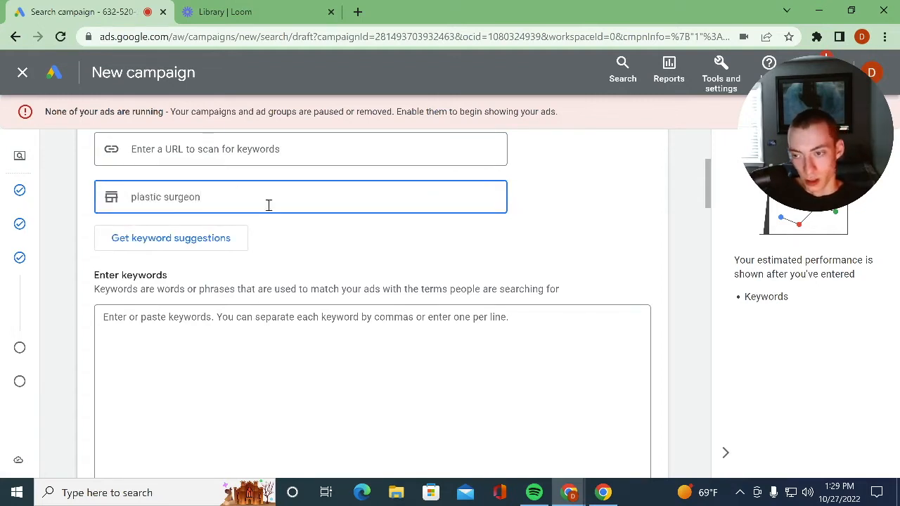
{"action": "left_click", "coordinate": [211, 236]}
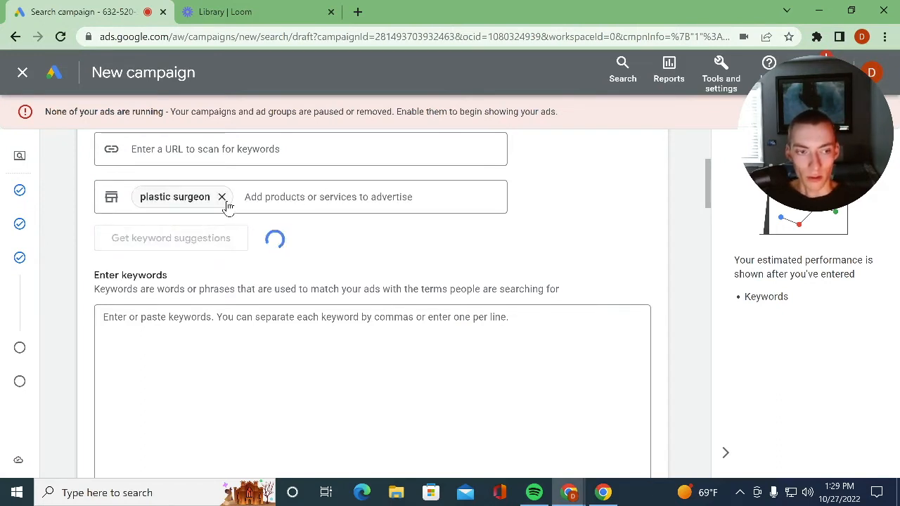
- Review the suggested keywords and delete "affordable plastic surgery" from the end of the list
{"action": "scroll", "coordinate": [197, 357], "scroll_direction": "down", "scroll_amount": 1}
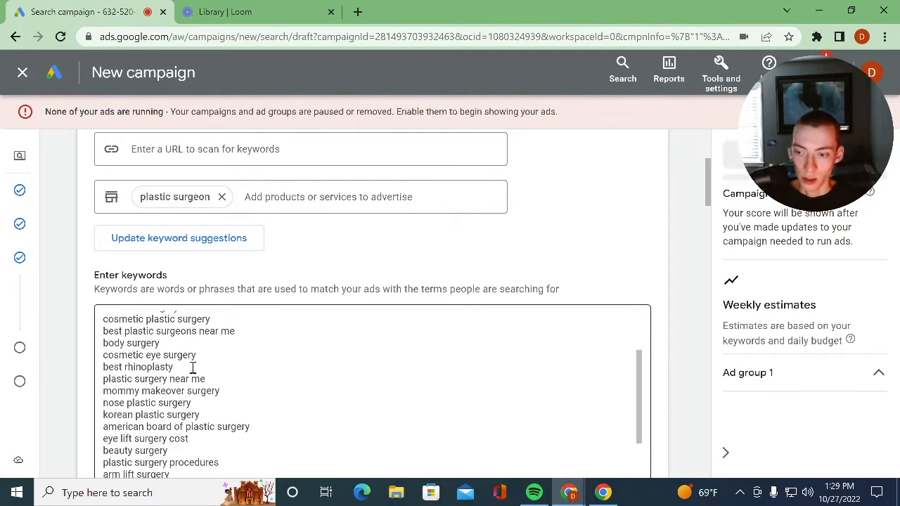
{"action": "scroll", "coordinate": [125, 367], "scroll_direction": "down", "scroll_amount": 1}
{"action": "scroll", "coordinate": [152, 416], "scroll_direction": "down", "scroll_amount": 3}
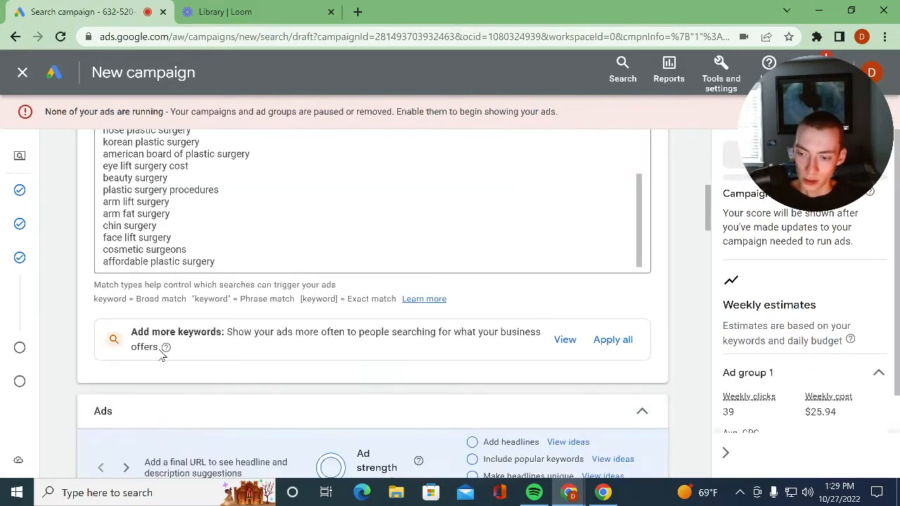
{"action": "scroll", "coordinate": [148, 261], "scroll_direction": "up", "scroll_amount": 1}
{"action": "scroll", "coordinate": [226, 327], "scroll_direction": "up", "scroll_amount": 3}
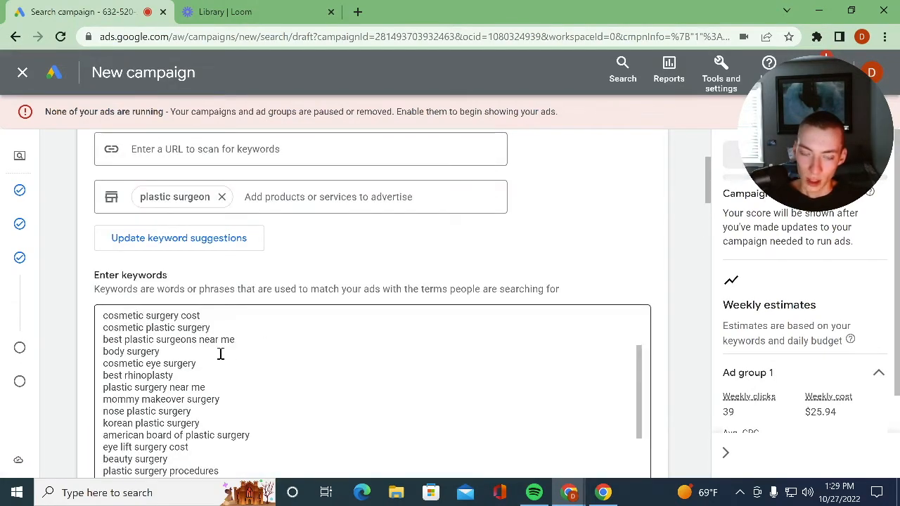
{"action": "scroll", "coordinate": [218, 364], "scroll_direction": "down", "scroll_amount": 1}
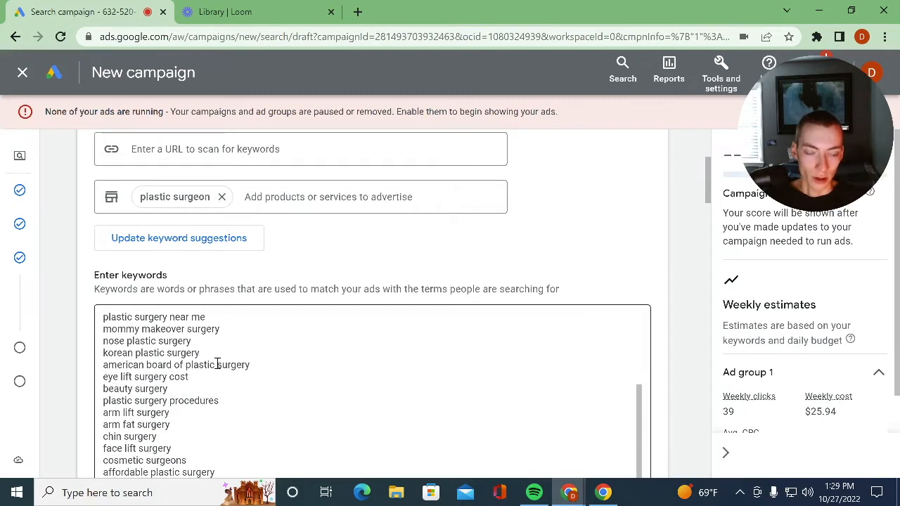
{"action": "scroll", "coordinate": [211, 369], "scroll_direction": "down", "scroll_amount": 3}
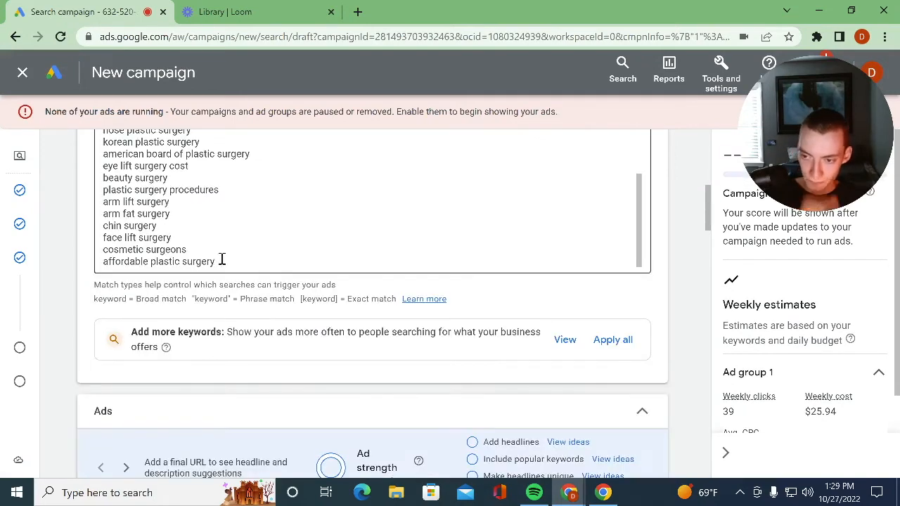
{"action": "left_click_drag", "start_coordinate": [216, 261], "coordinate": [101, 262]}
{"action": "key", "text": "BackSpace"}
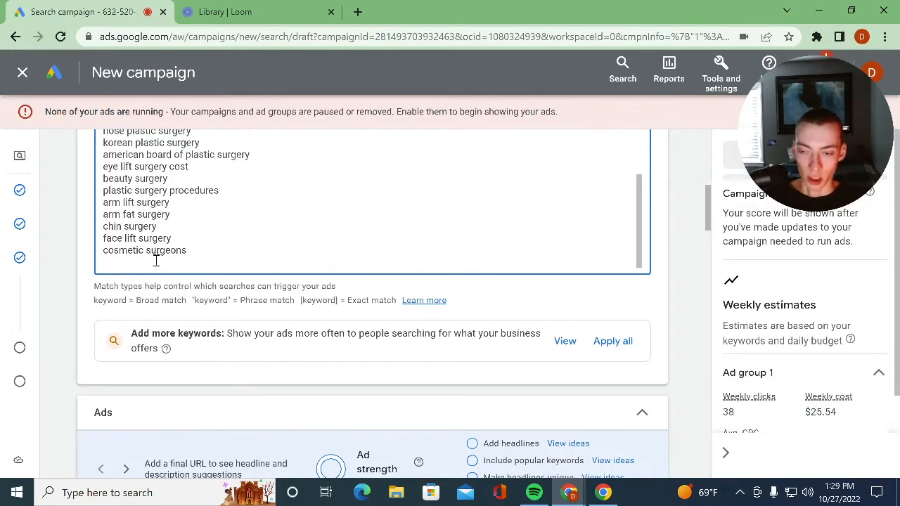
- Look over the ad's headline fields and preview, and open the Final URL for editing
{"action": "scroll", "coordinate": [278, 323], "scroll_direction": "down", "scroll_amount": 3}
{"action": "scroll", "coordinate": [264, 345], "scroll_direction": "up", "scroll_amount": 3}
{"action": "scroll", "coordinate": [257, 344], "scroll_direction": "down", "scroll_amount": 3}
{"action": "scroll", "coordinate": [258, 345], "scroll_direction": "down", "scroll_amount": 8}
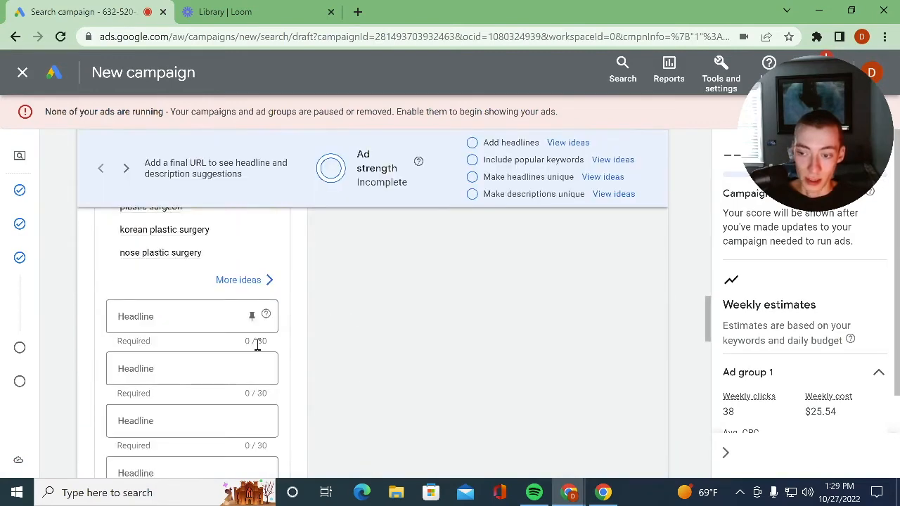
{"action": "scroll", "coordinate": [258, 345], "scroll_direction": "up", "scroll_amount": 11}
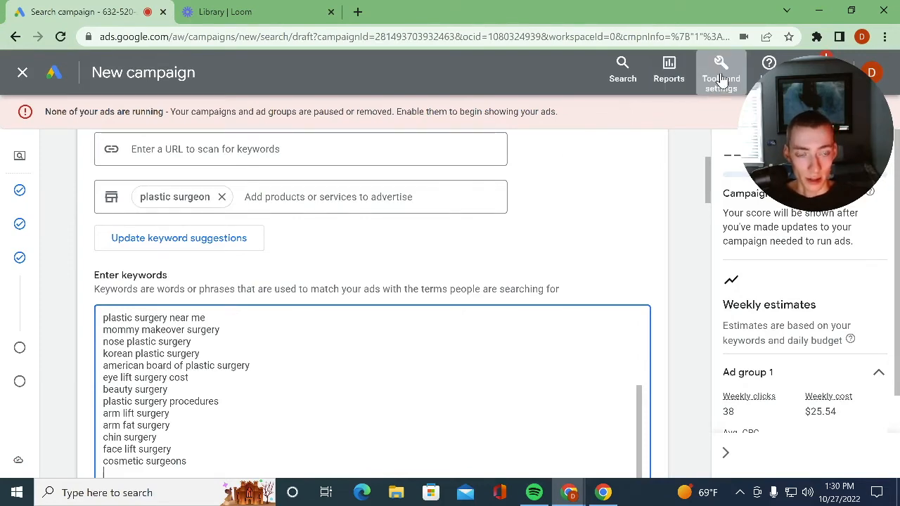
{"action": "scroll", "coordinate": [303, 211], "scroll_direction": "down", "scroll_amount": 6}
{"action": "left_click", "coordinate": [183, 388]}
{"action": "scroll", "coordinate": [188, 339], "scroll_direction": "down", "scroll_amount": 3}
{"action": "scroll", "coordinate": [188, 339], "scroll_direction": "up", "scroll_amount": 3}
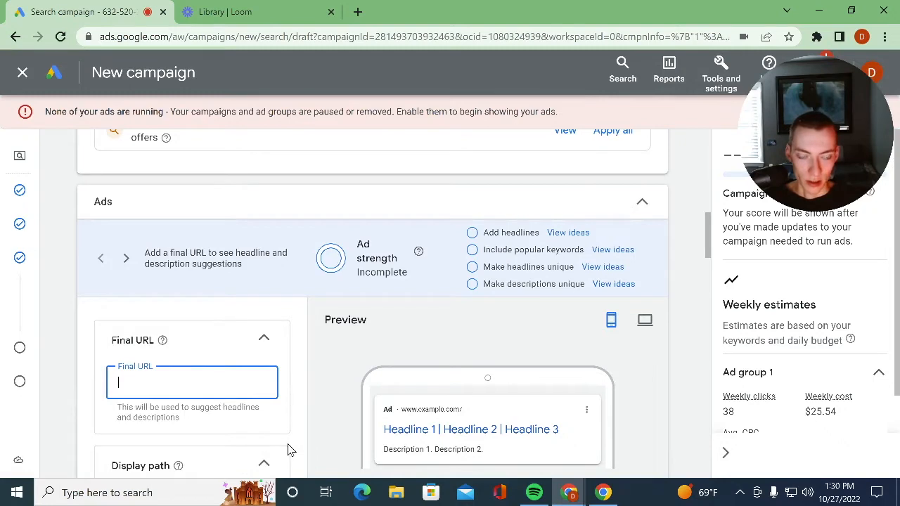
{"action": "scroll", "coordinate": [220, 398], "scroll_direction": "down", "scroll_amount": 3}
{"action": "scroll", "coordinate": [222, 398], "scroll_direction": "up", "scroll_amount": 3}
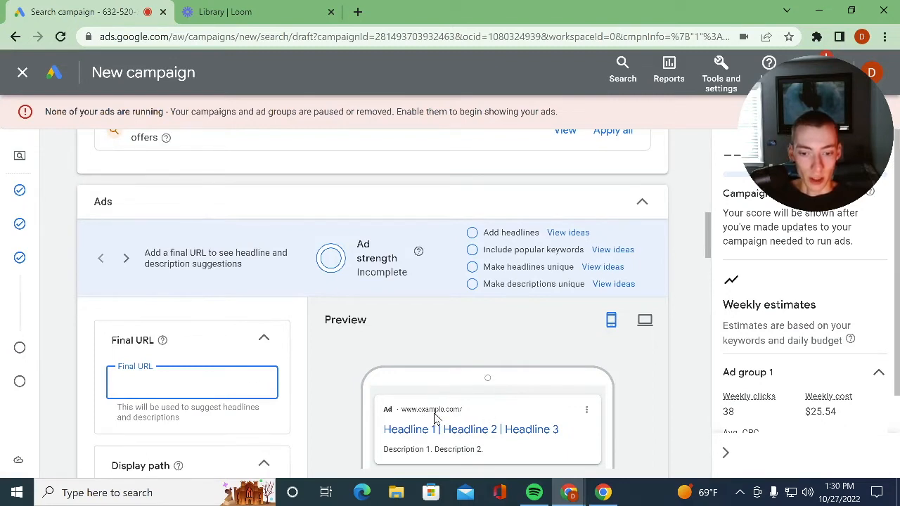
- Set the first part of the ad's display path to "sacramento"
{"action": "scroll", "coordinate": [144, 401], "scroll_direction": "down", "scroll_amount": 3}
{"action": "left_click", "coordinate": [139, 306]}
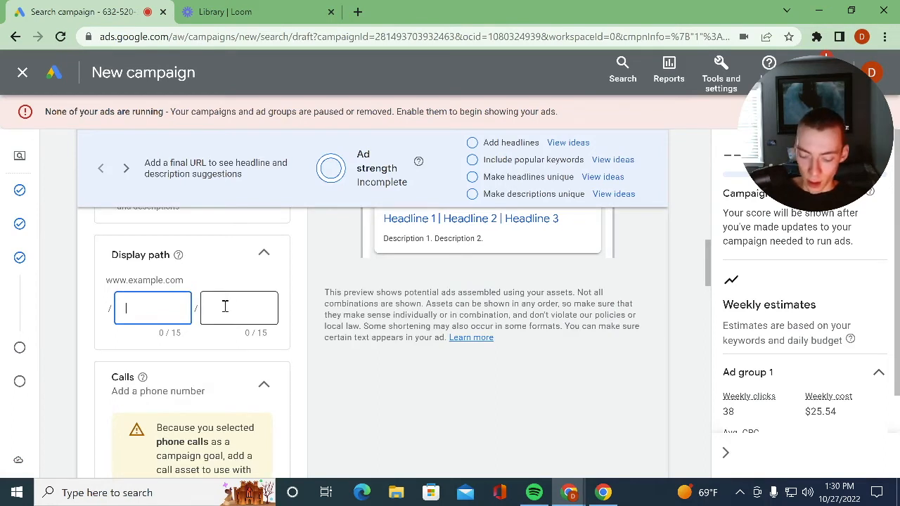
{"action": "type", "text": "plastic"}
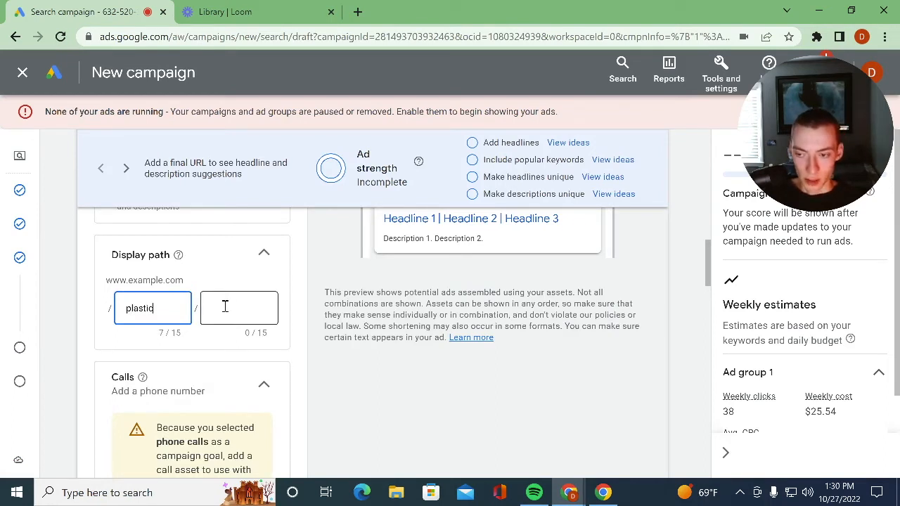
{"action": "key", "text": "BackSpace"}
{"action": "key", "text": "BackSpace"}
{"action": "key", "text": "BackSpace"}
{"action": "key", "text": "BackSpace"}
{"action": "key", "text": "BackSpace"}
{"action": "key", "text": "BackSpace"}
{"action": "type", "text": "sacramento"}
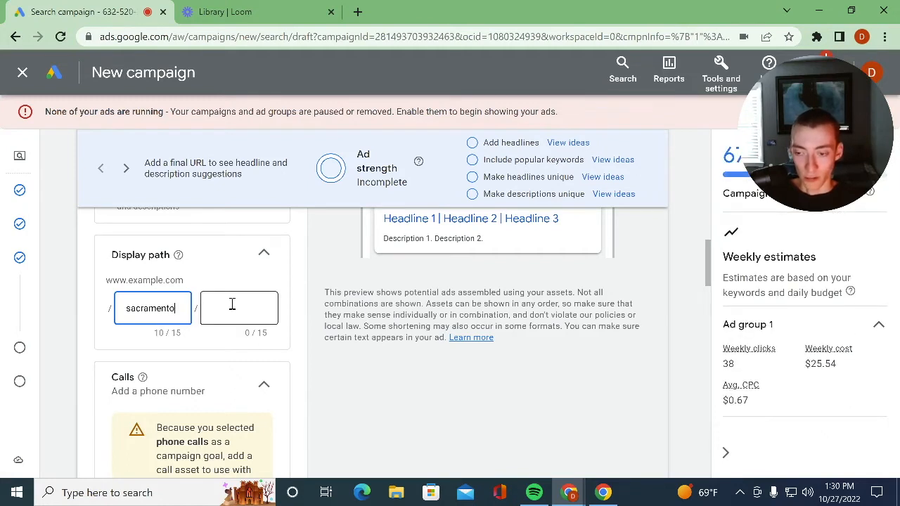
- Set the second part of the ad's display path to "plastic surgeon"
{"action": "left_click", "coordinate": [232, 303]}
{"action": "type", "text": "plasti"}
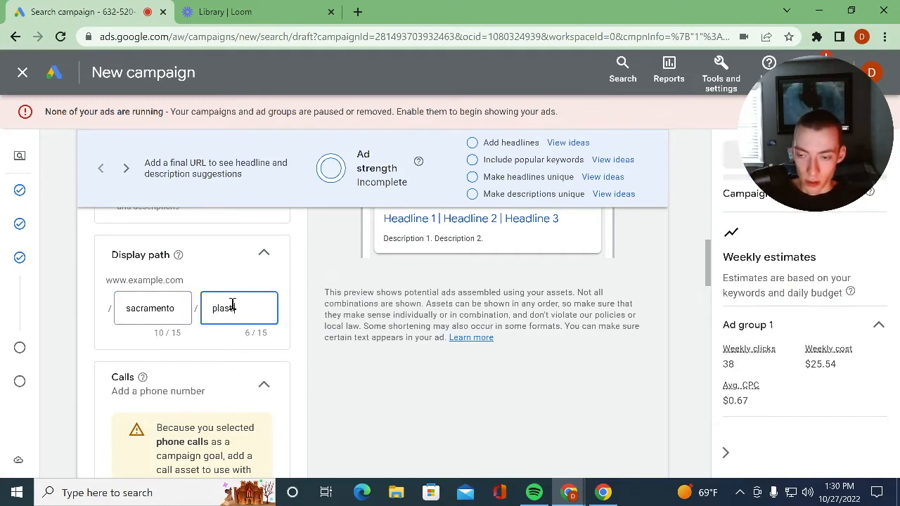
{"action": "type", "text": "c surgeon"}
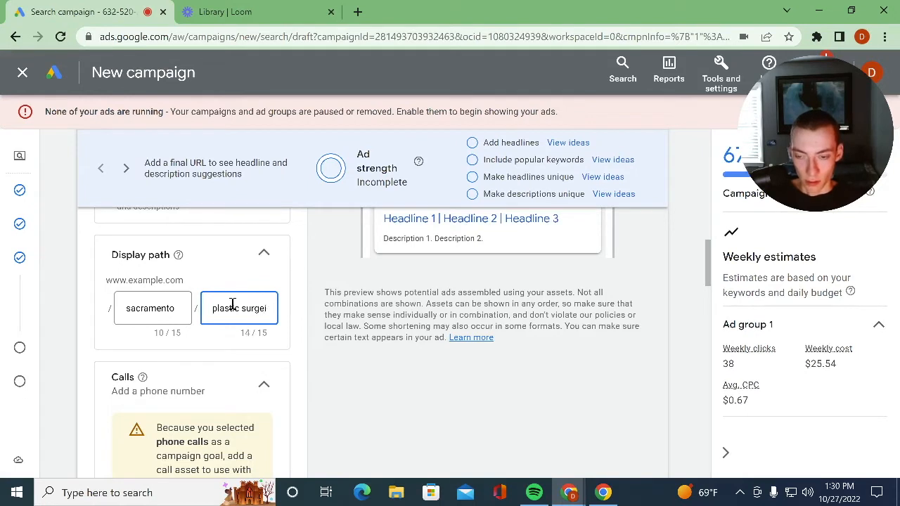
{"action": "type", "text": "on"}
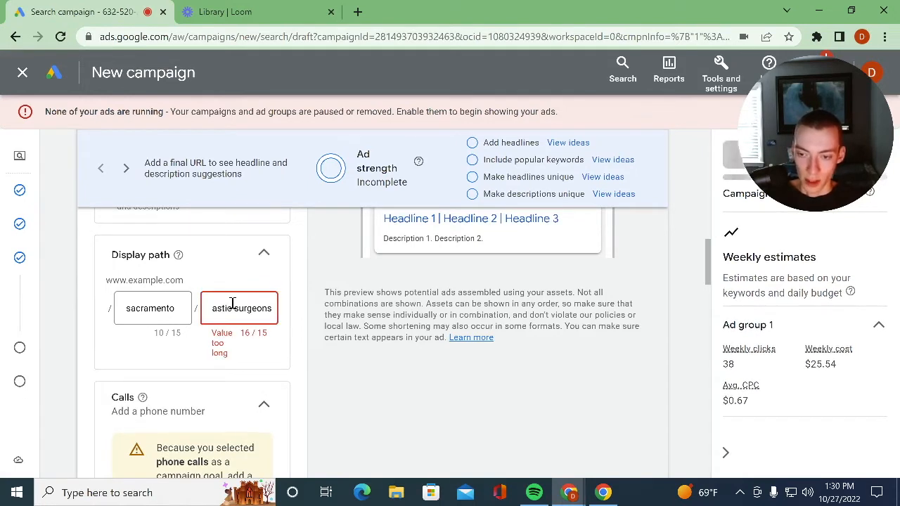
{"action": "scroll", "coordinate": [243, 373], "scroll_direction": "up", "scroll_amount": 3}
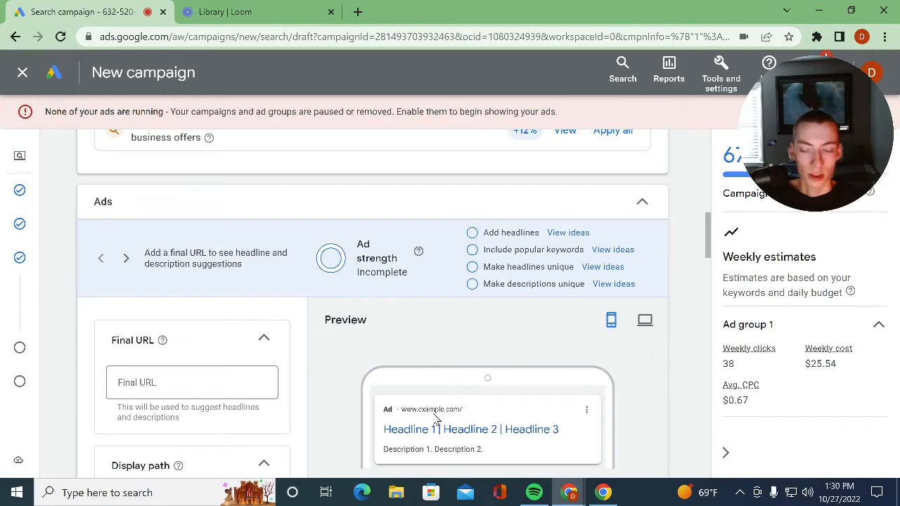
{"action": "scroll", "coordinate": [188, 369], "scroll_direction": "down", "scroll_amount": 3}
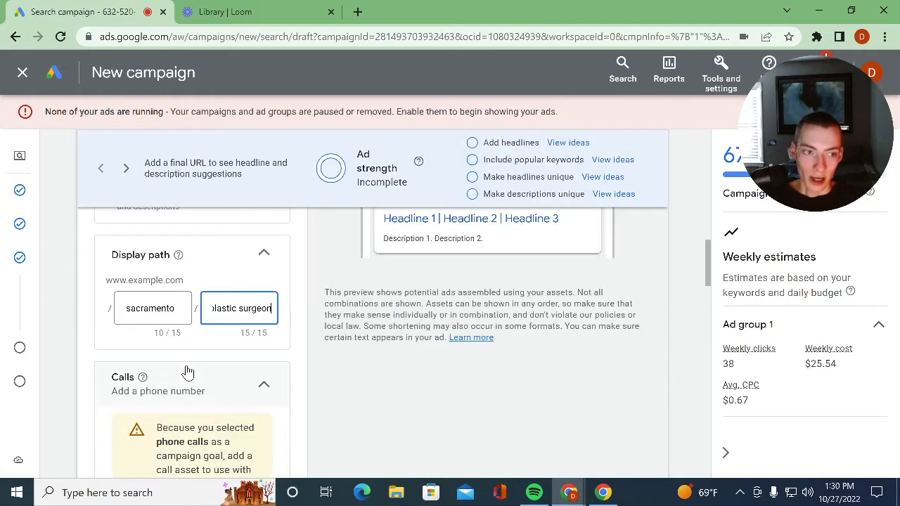
- Review the ad's Final URL, display path, Calls section and the keywords suggested for its headlines
{"action": "scroll", "coordinate": [187, 372], "scroll_direction": "up", "scroll_amount": 3}
{"action": "left_click", "coordinate": [185, 382]}
{"action": "scroll", "coordinate": [225, 393], "scroll_direction": "down", "scroll_amount": 3}
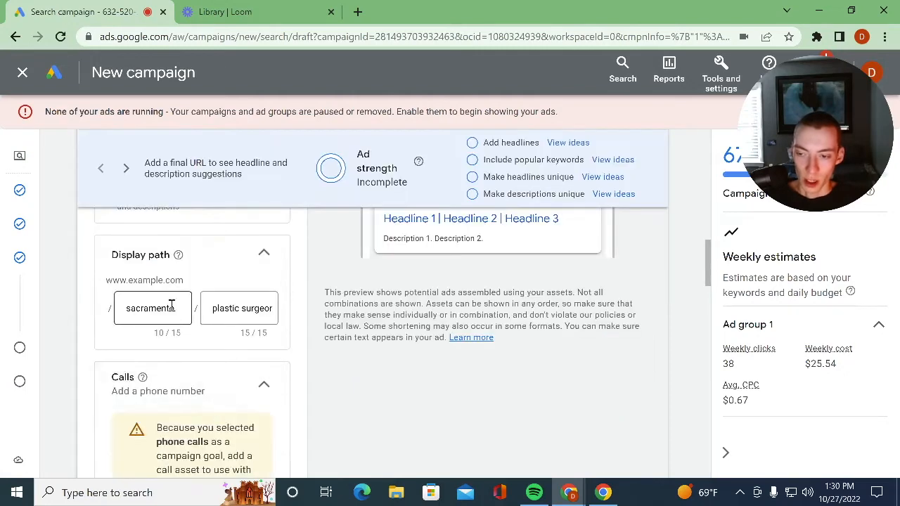
{"action": "scroll", "coordinate": [175, 324], "scroll_direction": "down", "scroll_amount": 3}
{"action": "scroll", "coordinate": [179, 337], "scroll_direction": "up", "scroll_amount": 3}
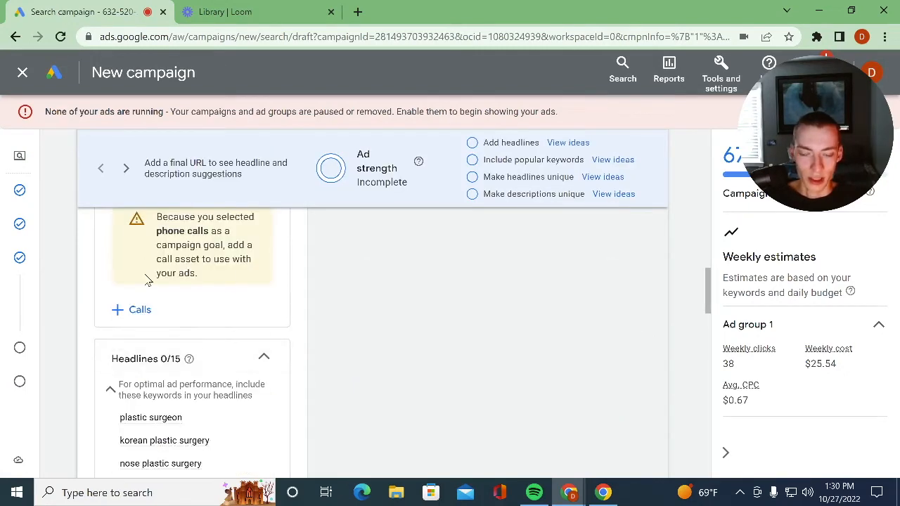
{"action": "scroll", "coordinate": [186, 301], "scroll_direction": "down", "scroll_amount": 3}
{"action": "left_click", "coordinate": [178, 315]}
{"action": "scroll", "coordinate": [185, 322], "scroll_direction": "up", "scroll_amount": 3}
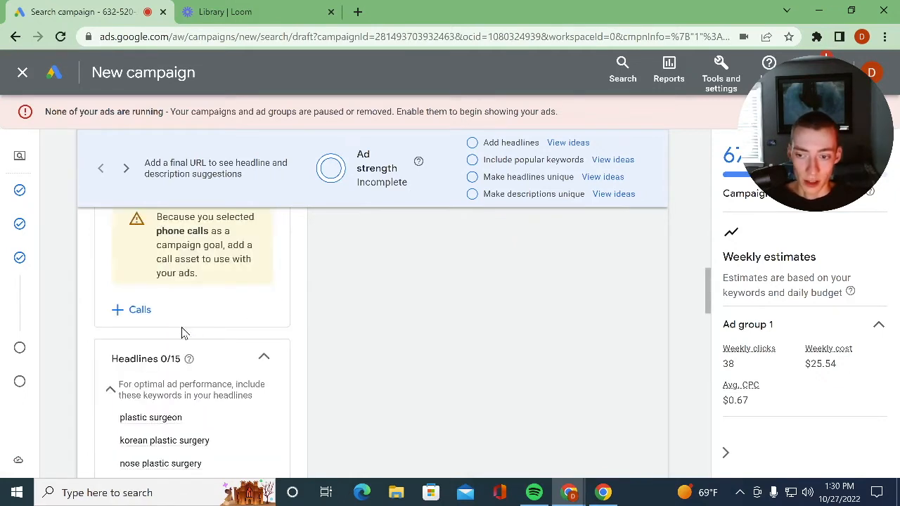
{"action": "scroll", "coordinate": [176, 355], "scroll_direction": "down", "scroll_amount": 3}
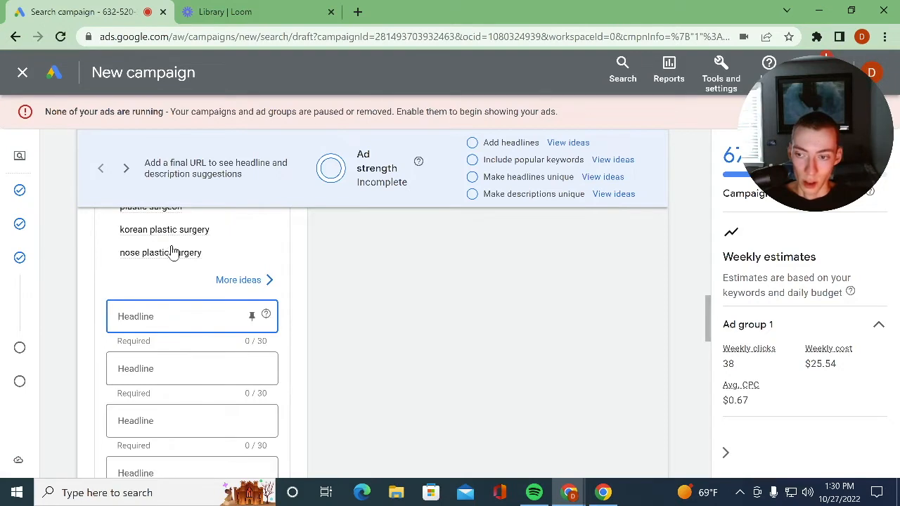
{"action": "scroll", "coordinate": [175, 316], "scroll_direction": "up", "scroll_amount": 3}
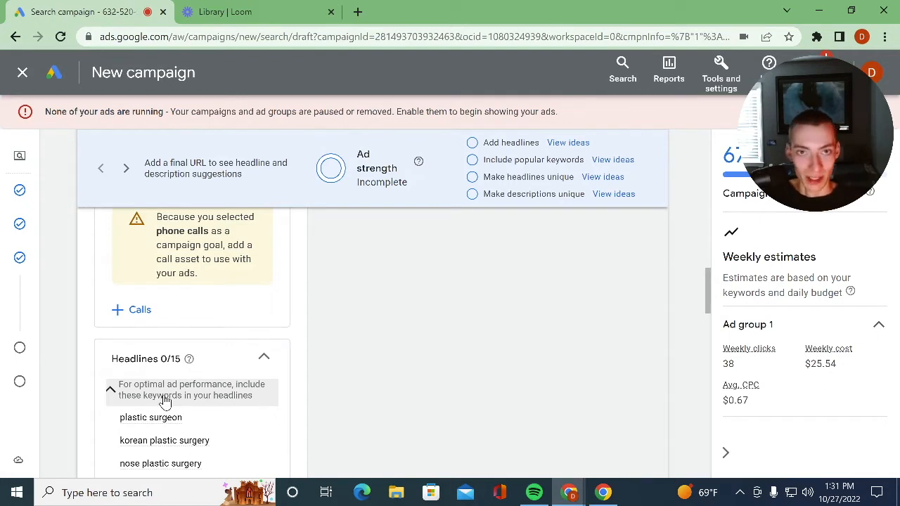
{"action": "scroll", "coordinate": [199, 336], "scroll_direction": "up", "scroll_amount": 1}
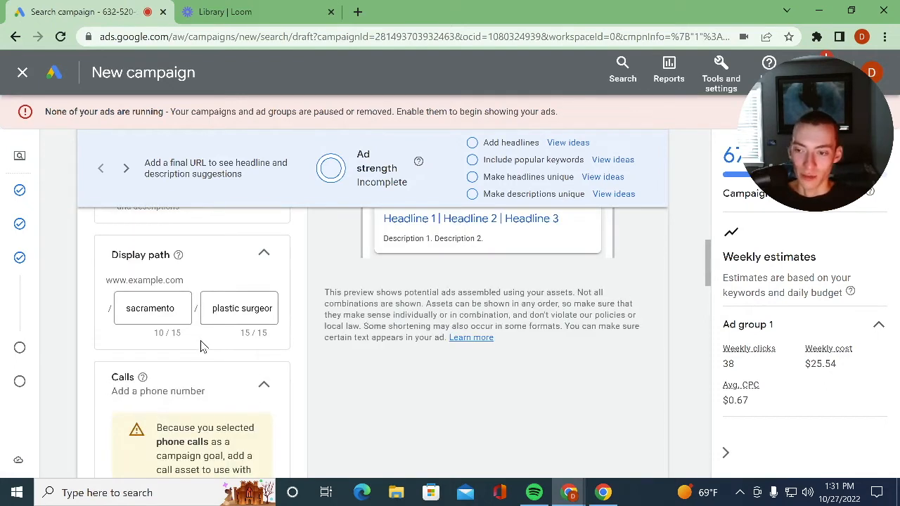
{"action": "scroll", "coordinate": [157, 346], "scroll_direction": "down", "scroll_amount": 4}
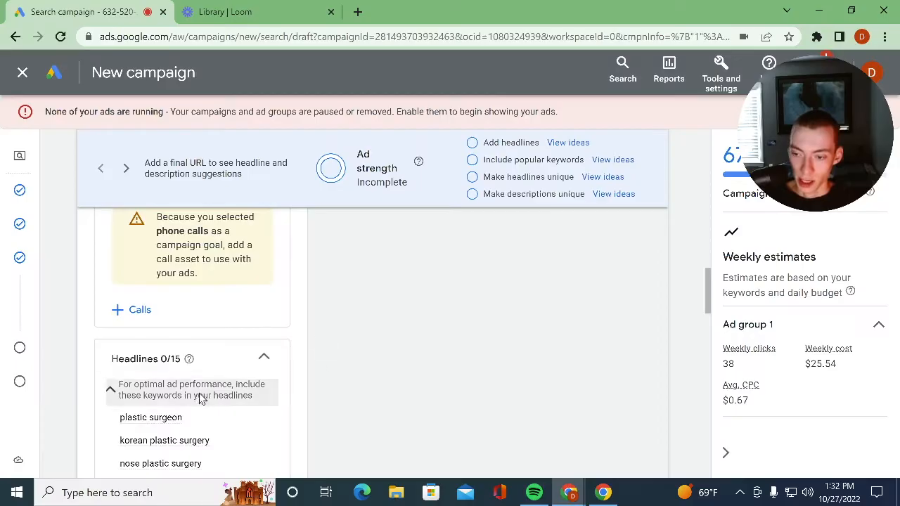
{"action": "scroll", "coordinate": [201, 393], "scroll_direction": "down", "scroll_amount": 3}
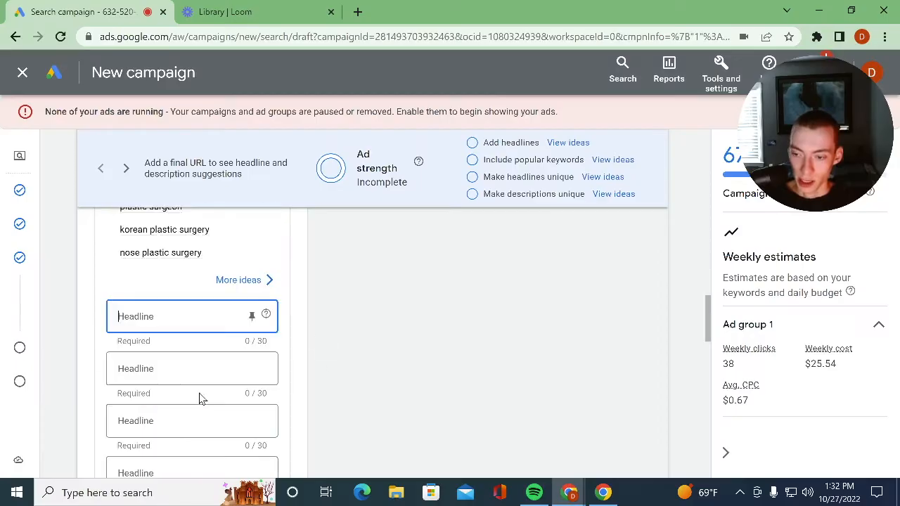
{"action": "scroll", "coordinate": [137, 401], "scroll_direction": "up", "scroll_amount": 3}
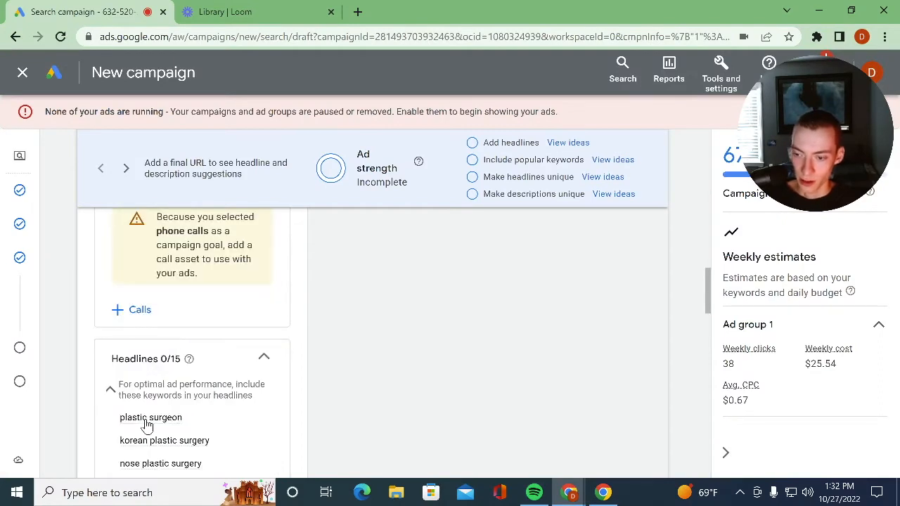
- Enter "#1 Rated Plastic Surgeons" as the ad's first headline
{"action": "scroll", "coordinate": [190, 363], "scroll_direction": "down", "scroll_amount": 3}
{"action": "left_click", "coordinate": [151, 316]}
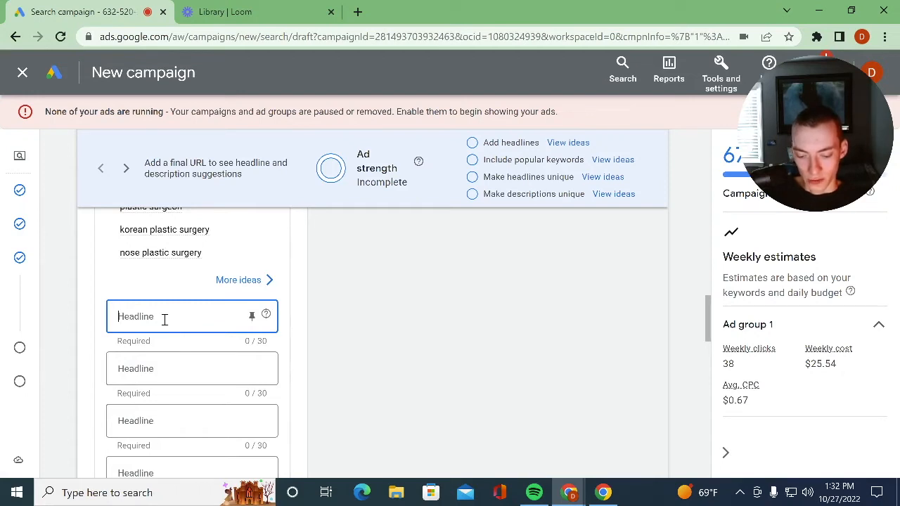
{"action": "type", "text": "#1 Rate"}
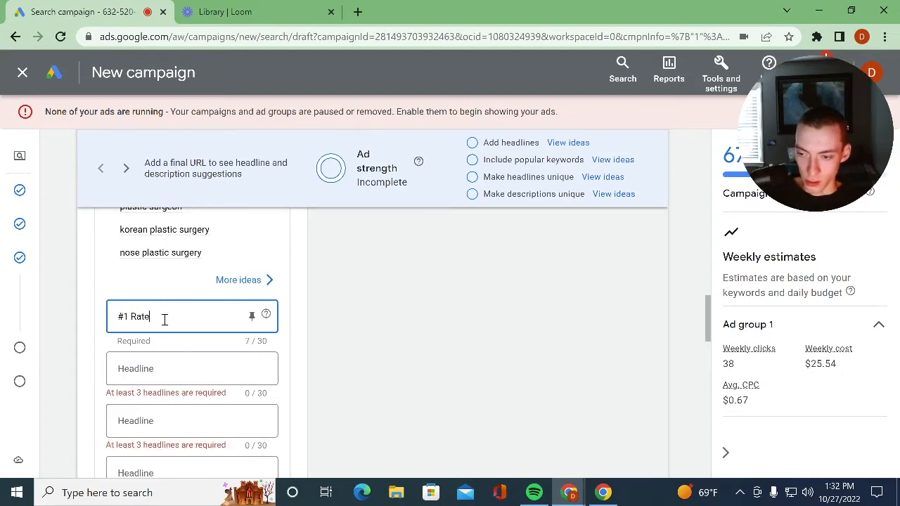
{"action": "type", "text": "d Plastic Su"}
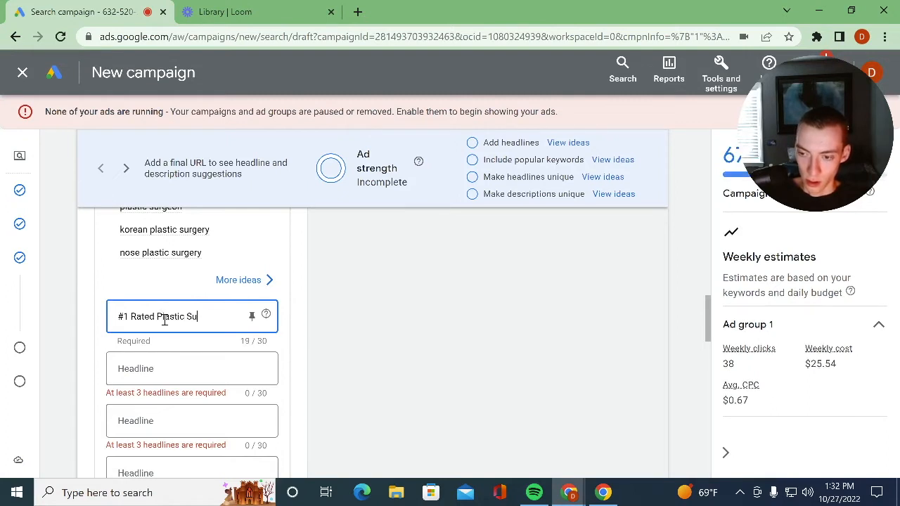
{"action": "type", "text": "rgeons"}
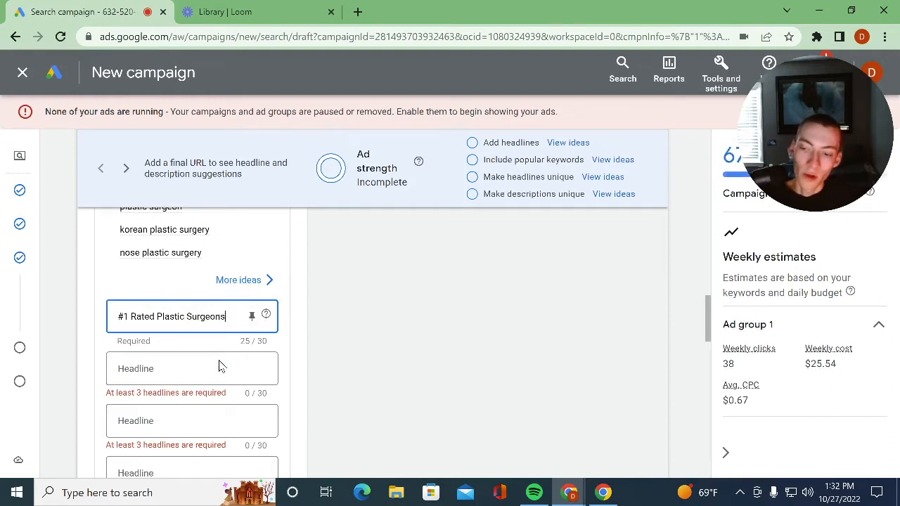
{"action": "key", "text": "Tab"}
{"action": "left_click", "coordinate": [123, 317]}
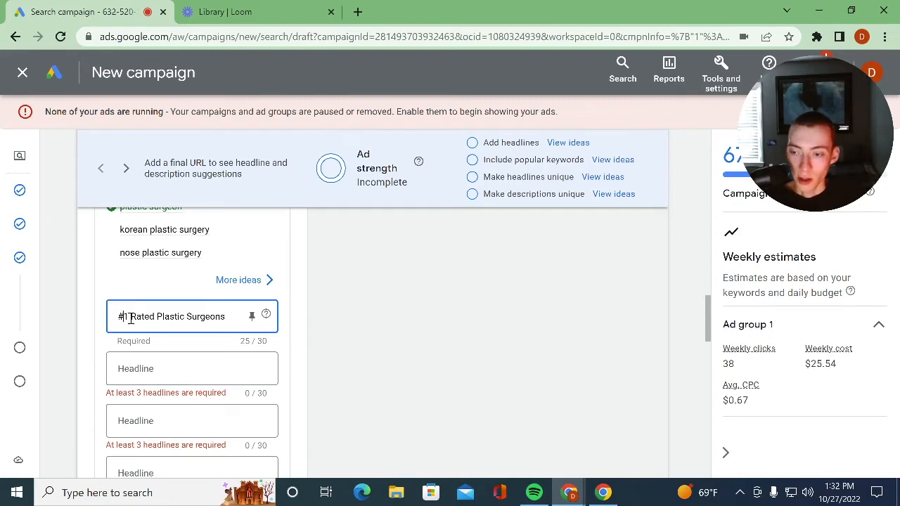
- Enter "100% Free Consultations" as the ad's second headline
{"action": "left_click", "coordinate": [156, 371]}
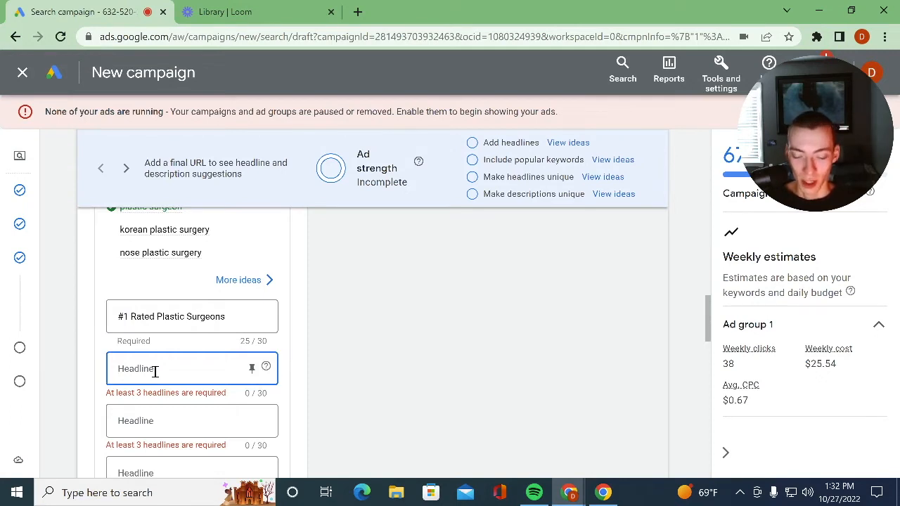
{"action": "type", "text": "100"}
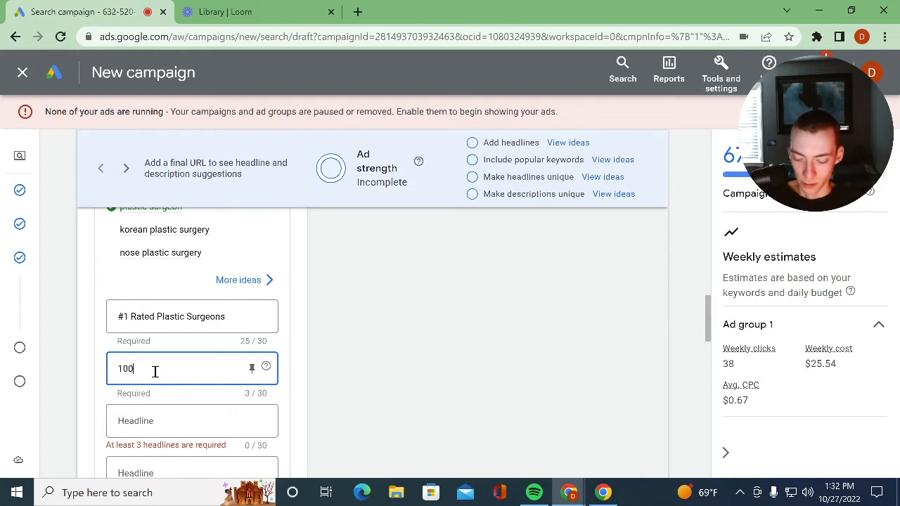
{"action": "type", "text": "% Free"}
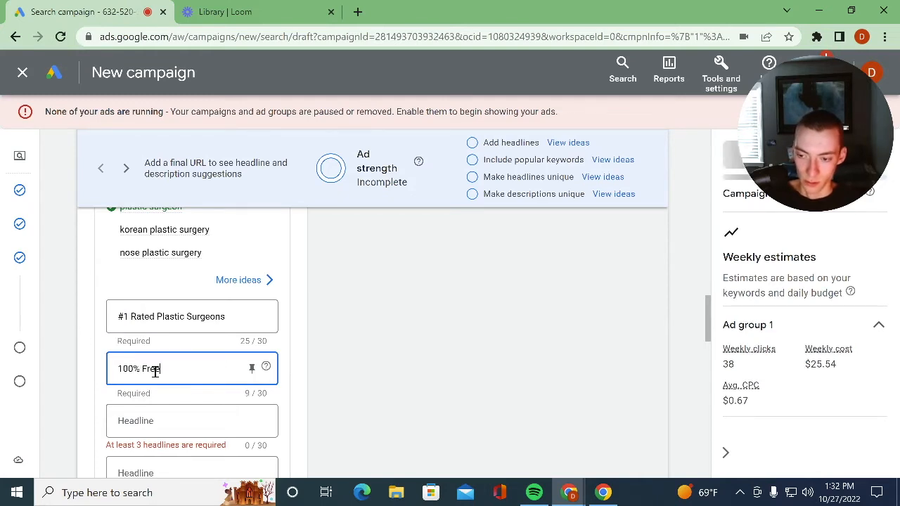
{"action": "type", "text": " Consult"}
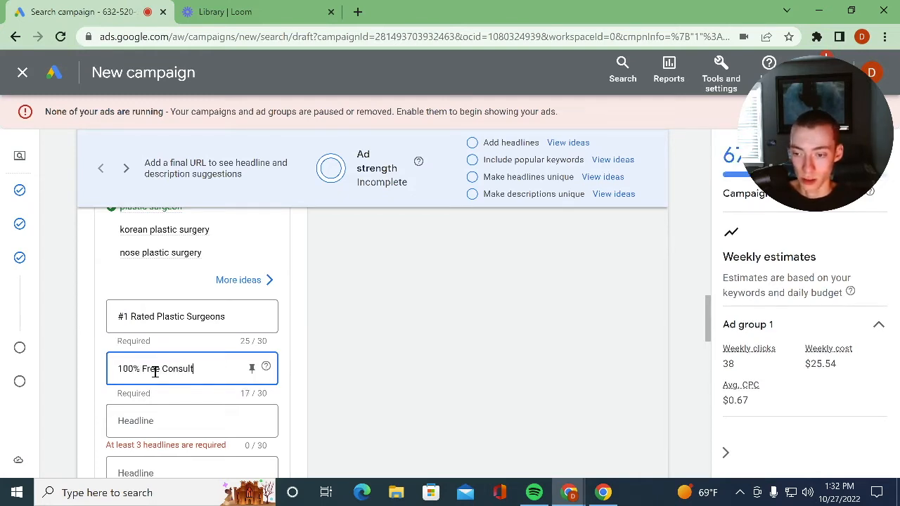
{"action": "type", "text": "ations"}
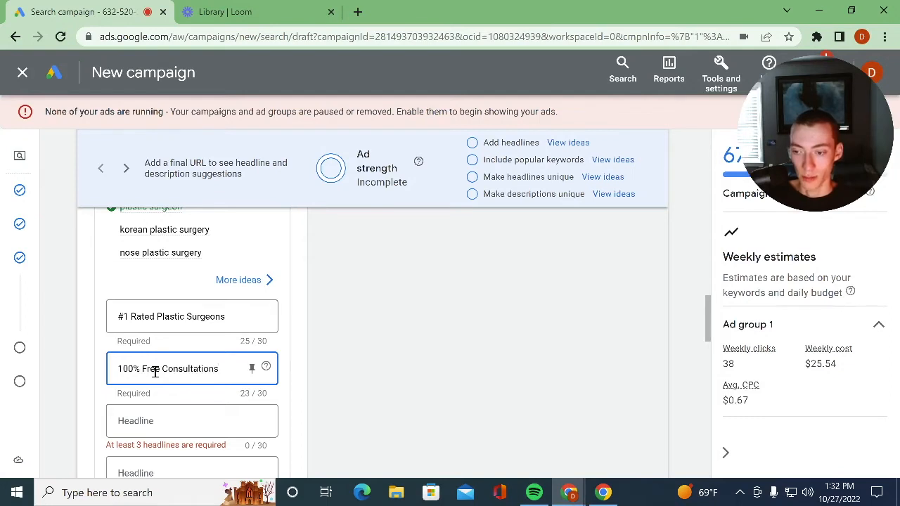
{"action": "left_click_drag", "start_coordinate": [141, 369], "coordinate": [128, 380]}
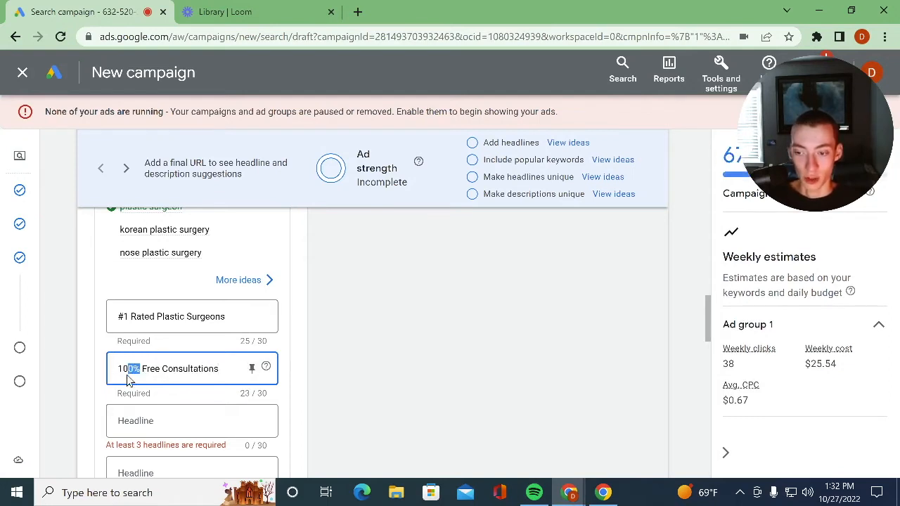
{"action": "left_click", "coordinate": [221, 368]}
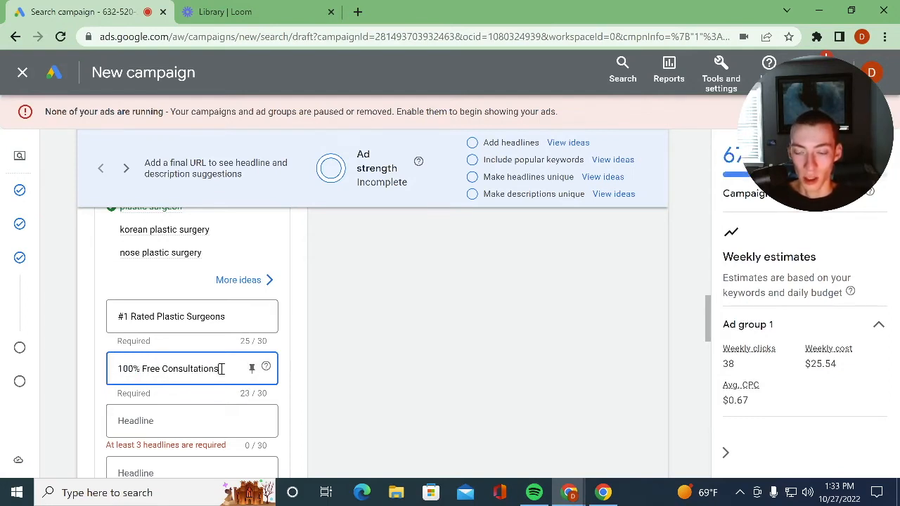
{"action": "left_click", "coordinate": [144, 368]}
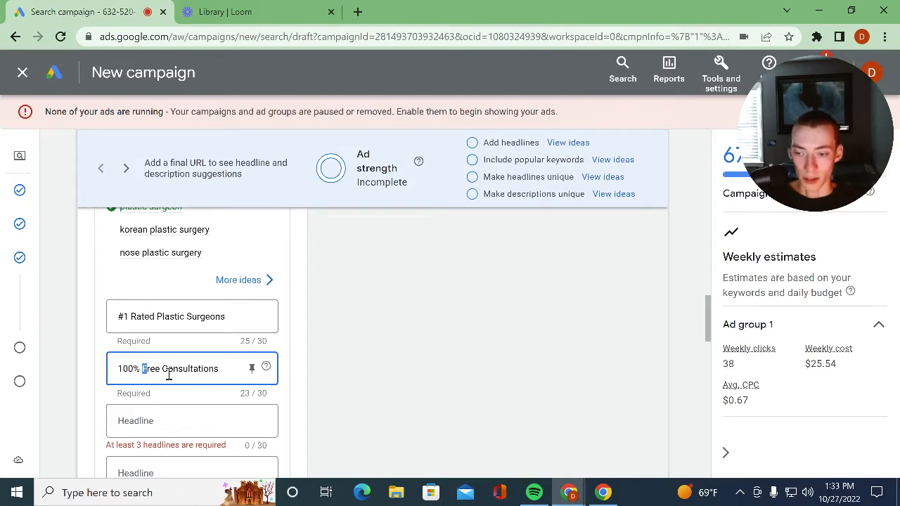
{"action": "left_click", "coordinate": [177, 317]}
{"action": "left_click", "coordinate": [195, 317]}
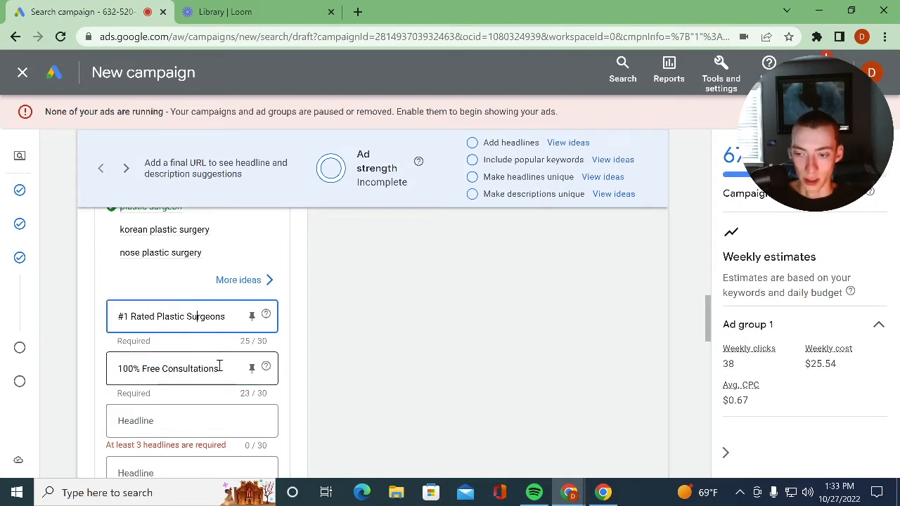
- Enter "Non Invasive Methods" as the ad's third headline
{"action": "left_click", "coordinate": [201, 422]}
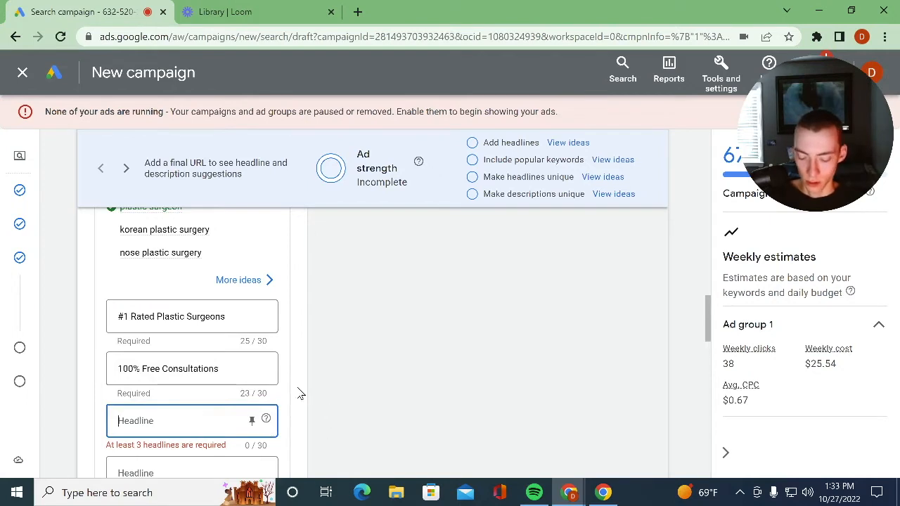
{"action": "type", "text": "Non"}
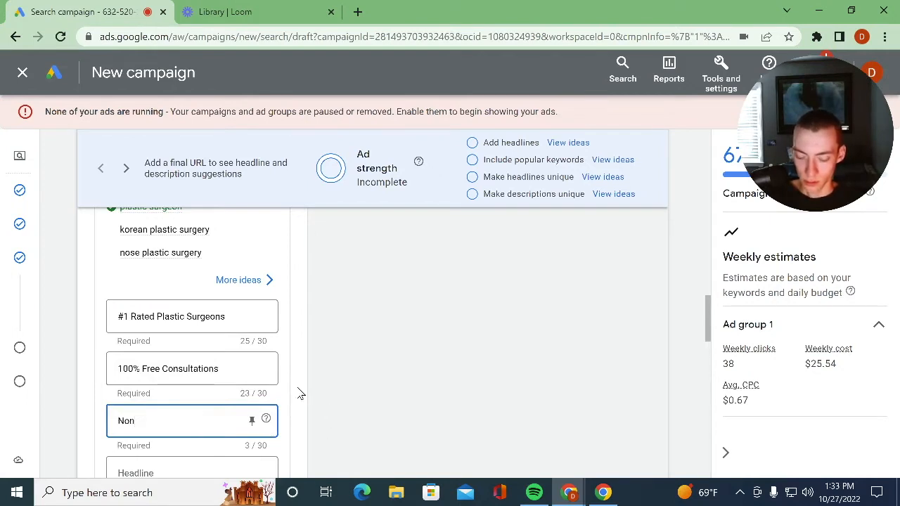
{"action": "type", "text": " Invasive Methods"}
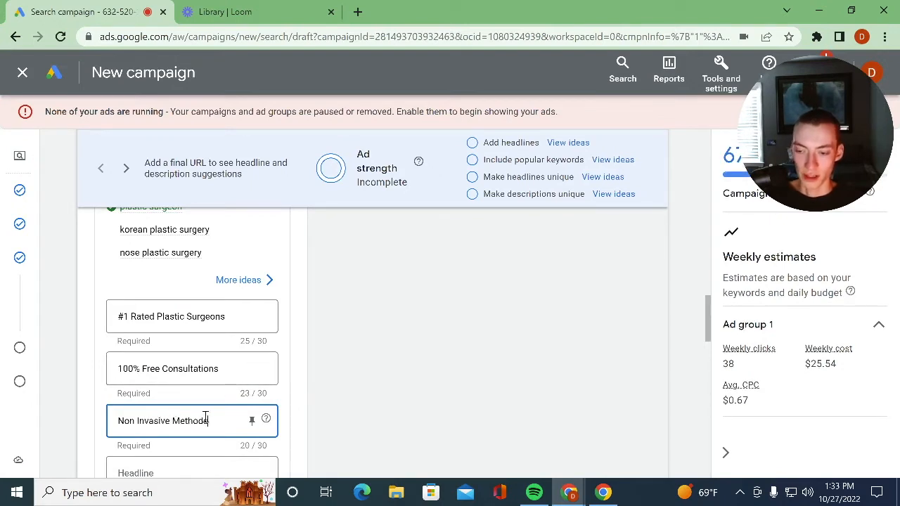
{"action": "key", "text": "ctrl+a"}
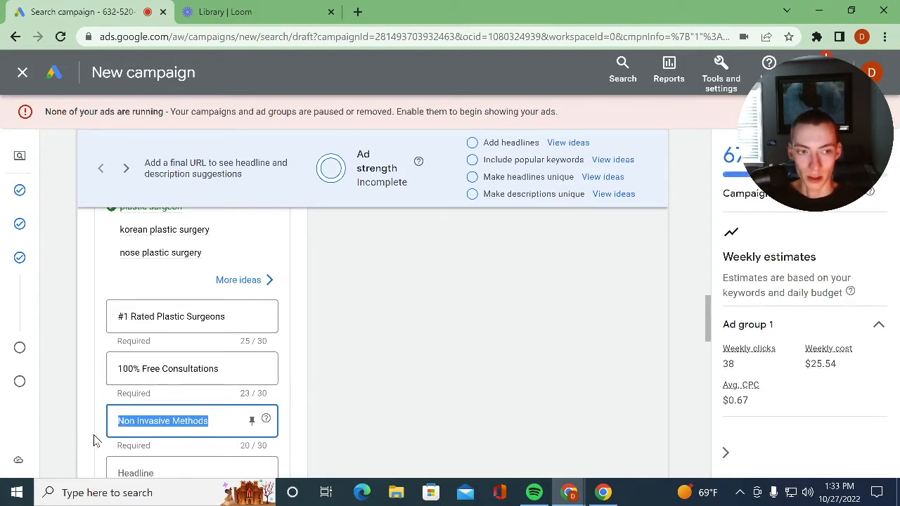
- Review the ad's three entered headlines and the empty headline fields below them
{"action": "scroll", "coordinate": [135, 408], "scroll_direction": "down", "scroll_amount": 3}
{"action": "scroll", "coordinate": [137, 410], "scroll_direction": "down", "scroll_amount": 3}
{"action": "scroll", "coordinate": [136, 409], "scroll_direction": "up", "scroll_amount": 6}
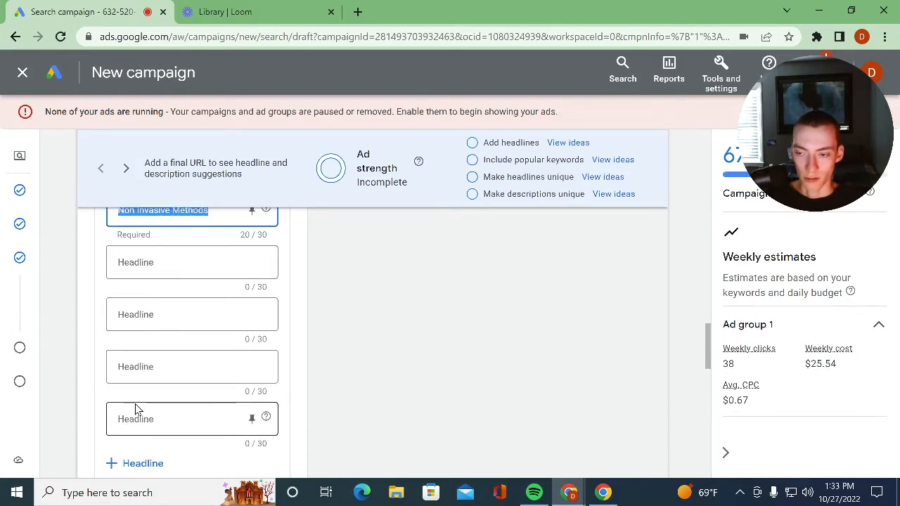
{"action": "left_click", "coordinate": [217, 422]}
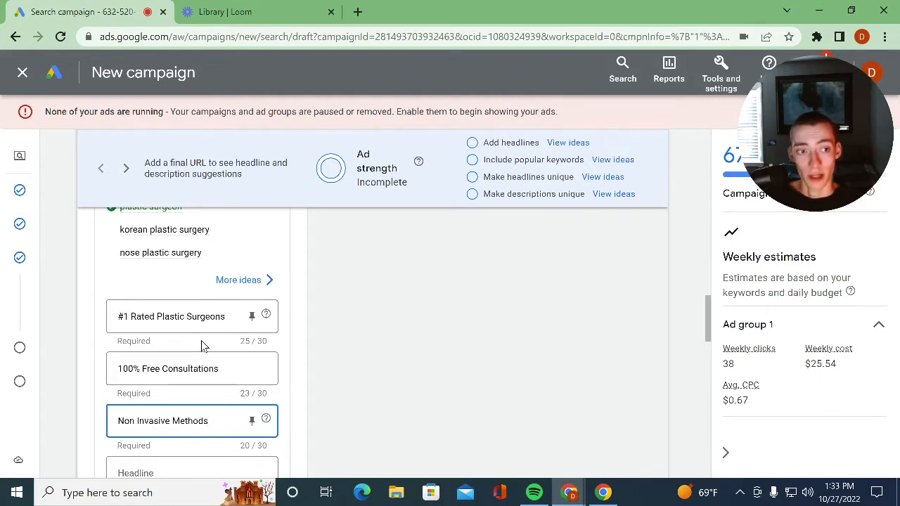
{"action": "left_click_drag", "start_coordinate": [209, 422], "coordinate": [71, 422]}
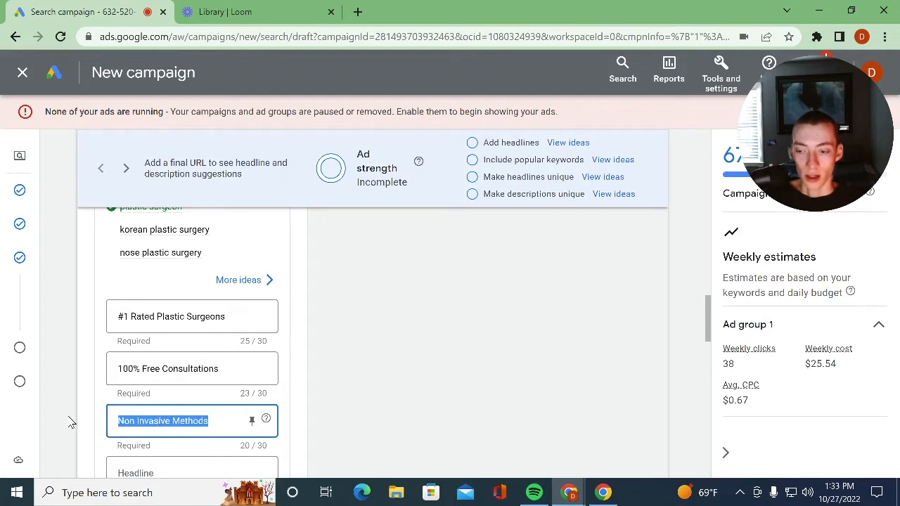
{"action": "left_click", "coordinate": [214, 422]}
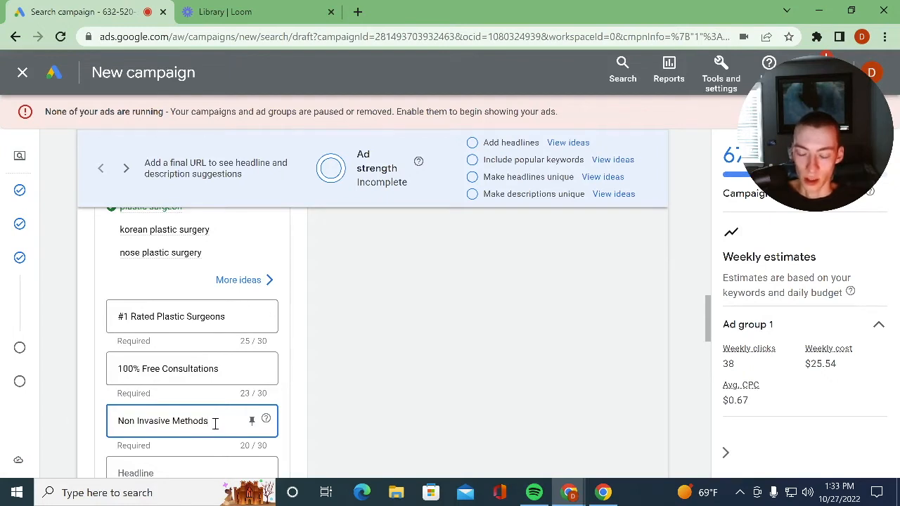
{"action": "left_click", "coordinate": [225, 375]}
{"action": "left_click", "coordinate": [230, 317]}
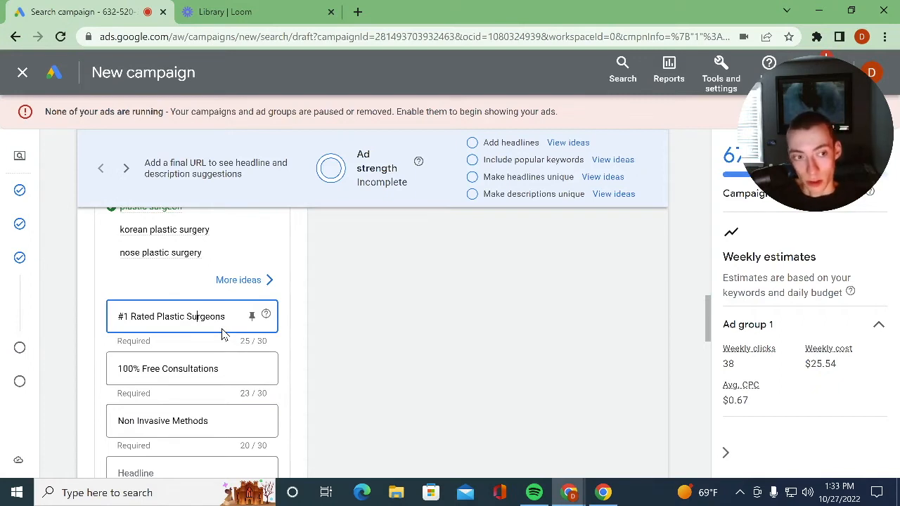
- Enter "Natural looking results that transform your confidence." as the ad's first description
{"action": "scroll", "coordinate": [176, 367], "scroll_direction": "down", "scroll_amount": 3}
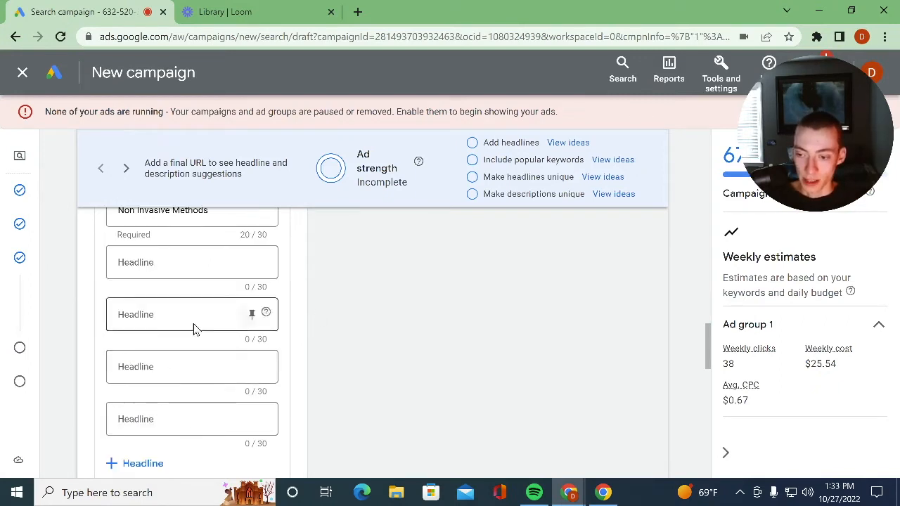
{"action": "scroll", "coordinate": [211, 303], "scroll_direction": "down", "scroll_amount": 3}
{"action": "left_click", "coordinate": [153, 359]}
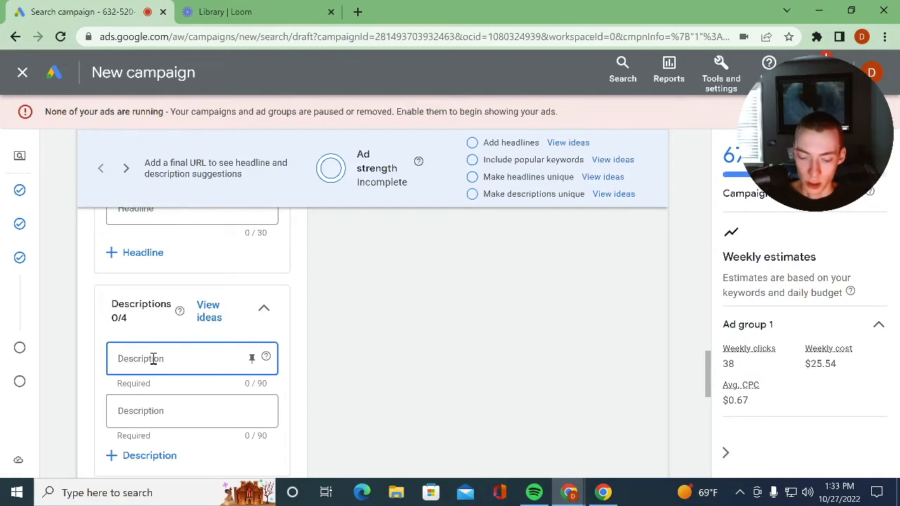
{"action": "type", "text": "Natural looking results that t"}
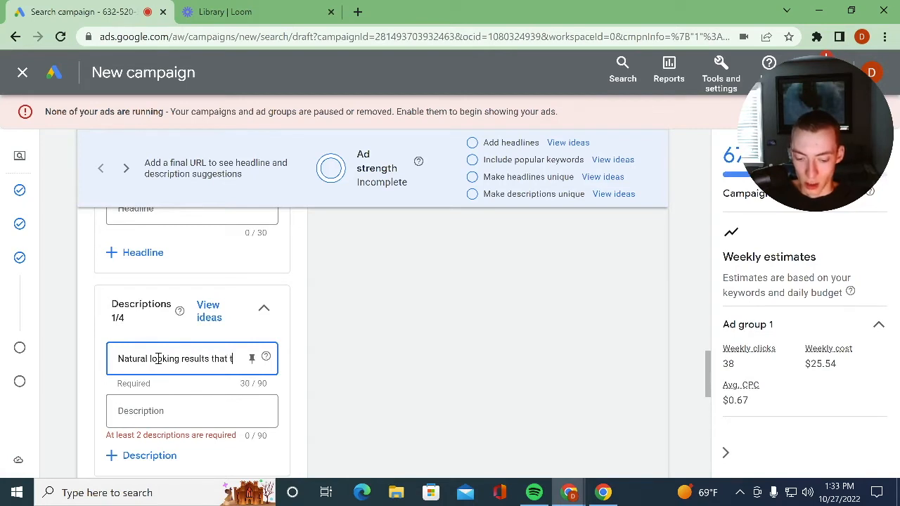
{"action": "type", "text": "ransform your confiu"}
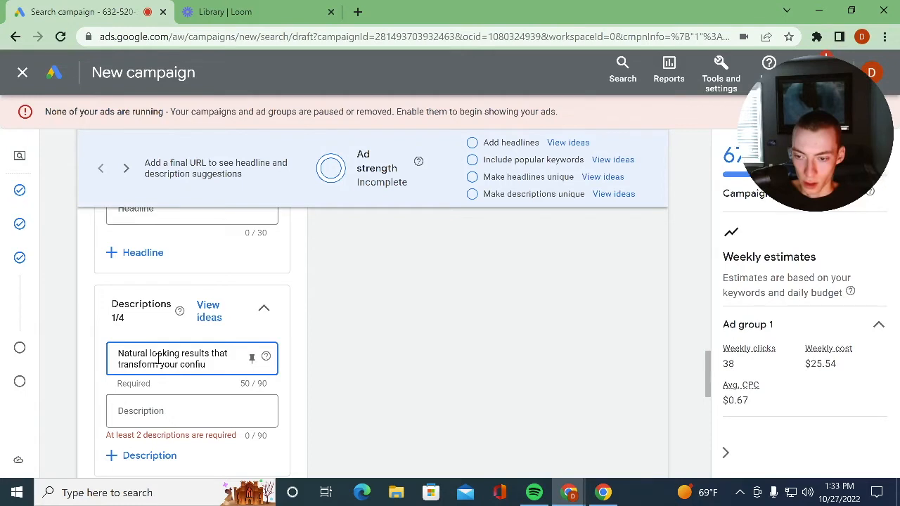
{"action": "key", "text": "BackSpace"}
{"action": "type", "text": "dence."}
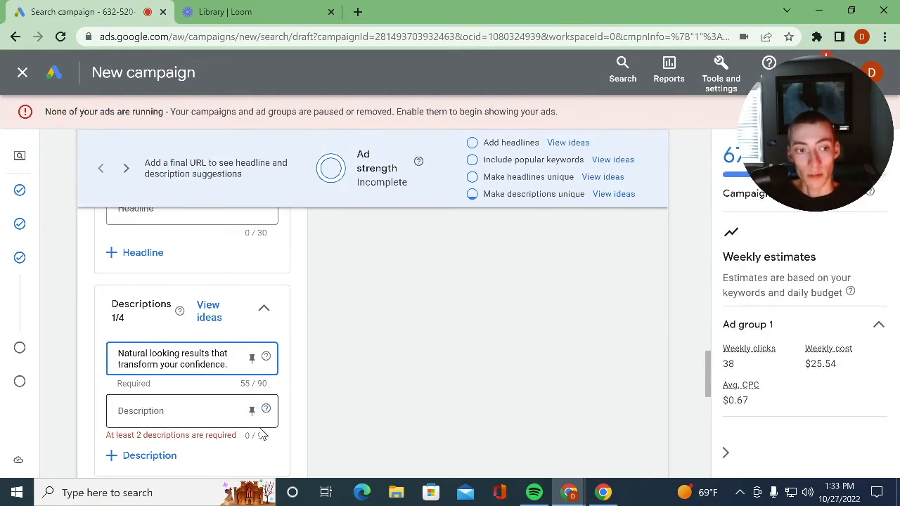
- Check the headlines again and enter "Trusted Surgeons that truly care." as the ad's second description
{"action": "left_click", "coordinate": [191, 420]}
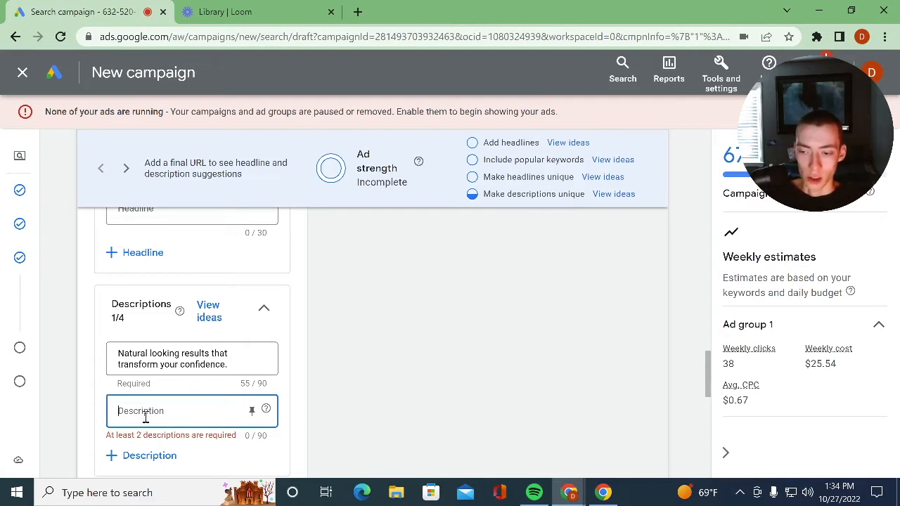
{"action": "scroll", "coordinate": [150, 422], "scroll_direction": "up", "scroll_amount": 10}
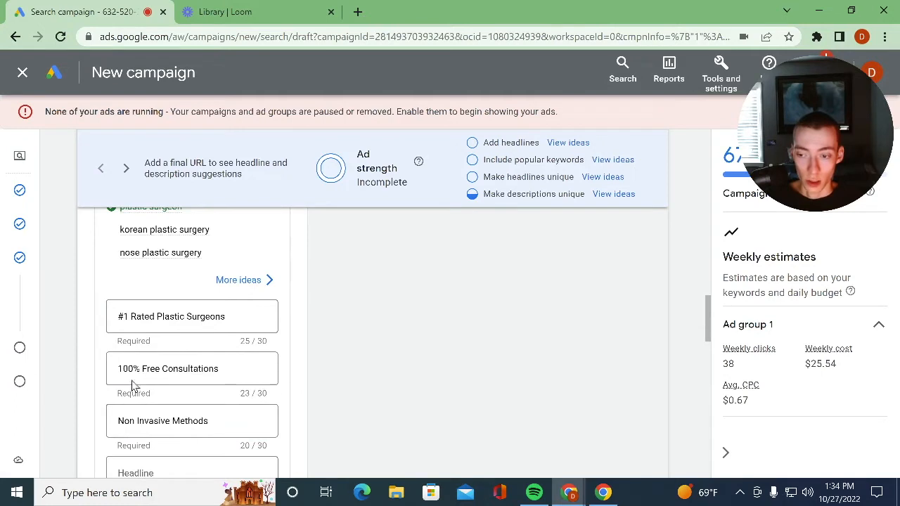
{"action": "left_click", "coordinate": [212, 369]}
{"action": "left_click", "coordinate": [236, 324]}
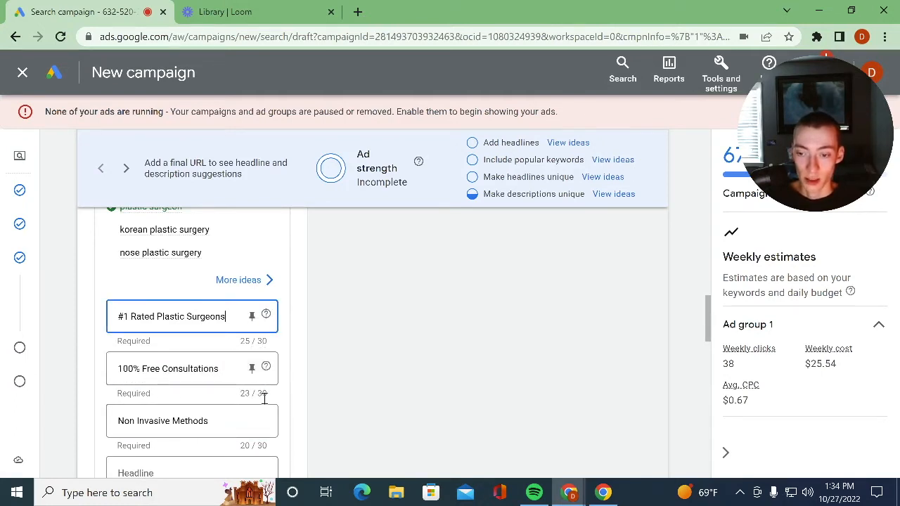
{"action": "scroll", "coordinate": [182, 407], "scroll_direction": "down", "scroll_amount": 6}
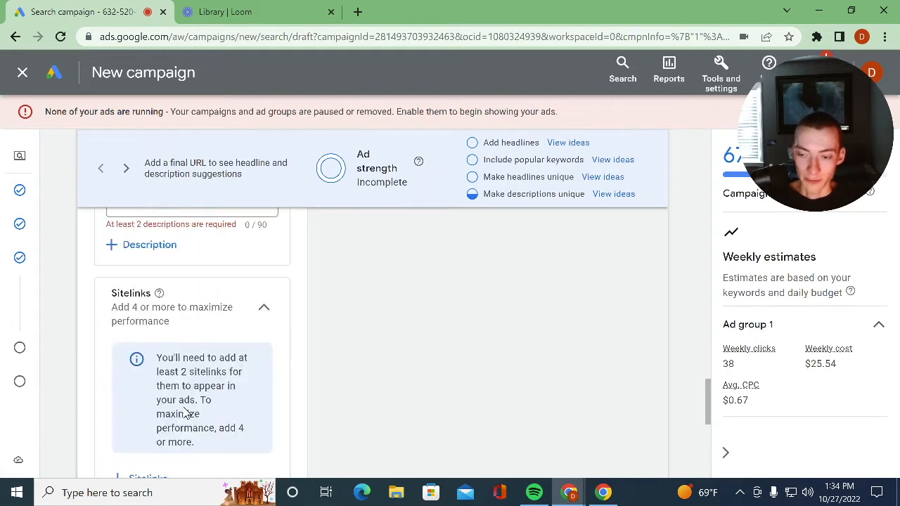
{"action": "scroll", "coordinate": [184, 406], "scroll_direction": "up", "scroll_amount": 3}
{"action": "left_click", "coordinate": [200, 424]}
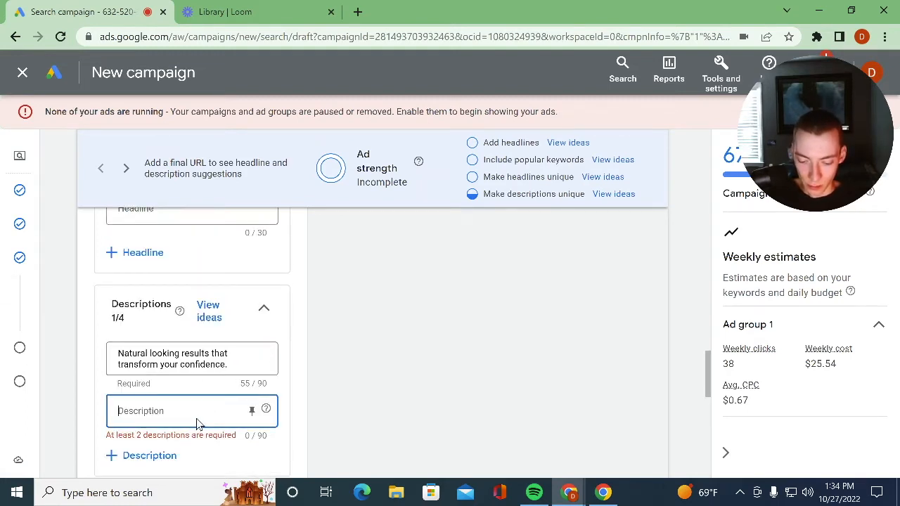
{"action": "type", "text": "Trusted Se"}
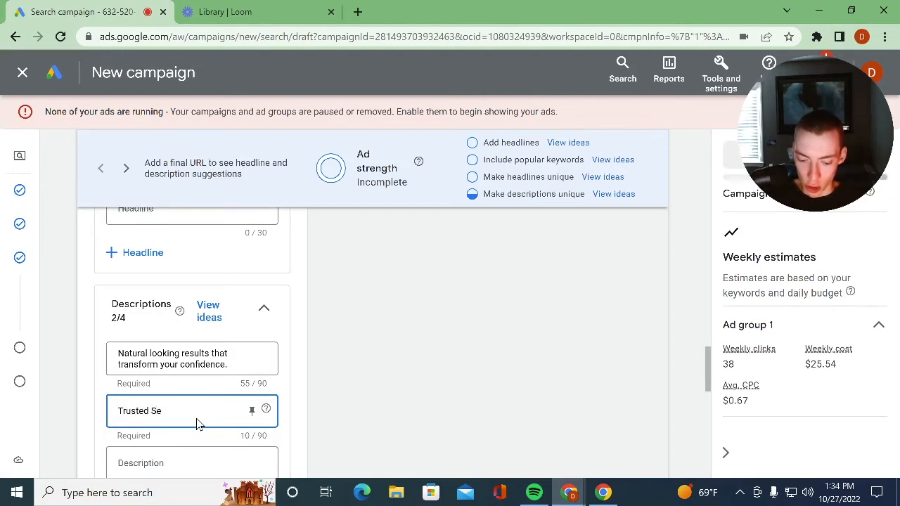
{"action": "key", "text": "BackSpace"}
{"action": "type", "text": "urgeons that truly care."}
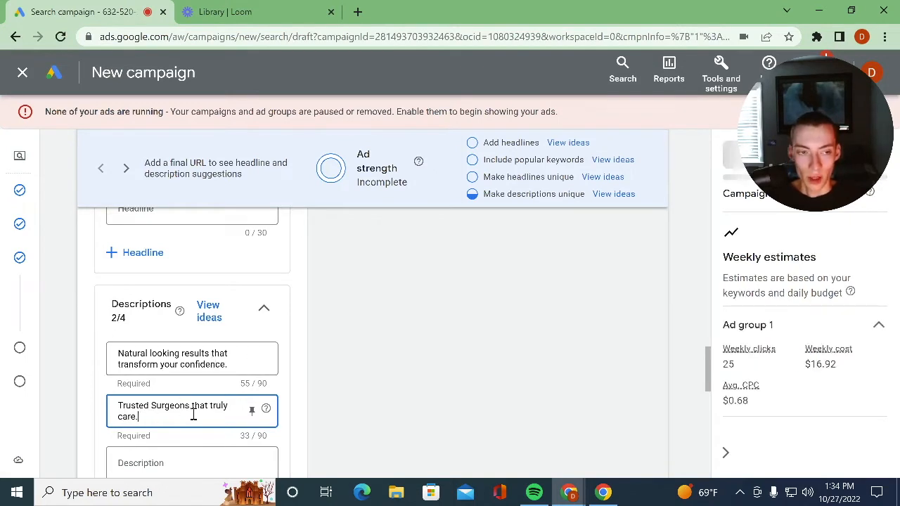
- Examine the ad's Descriptions section and the Sitelinks section below it
{"action": "scroll", "coordinate": [345, 370], "scroll_direction": "down", "scroll_amount": 3}
{"action": "scroll", "coordinate": [328, 373], "scroll_direction": "up", "scroll_amount": 3}
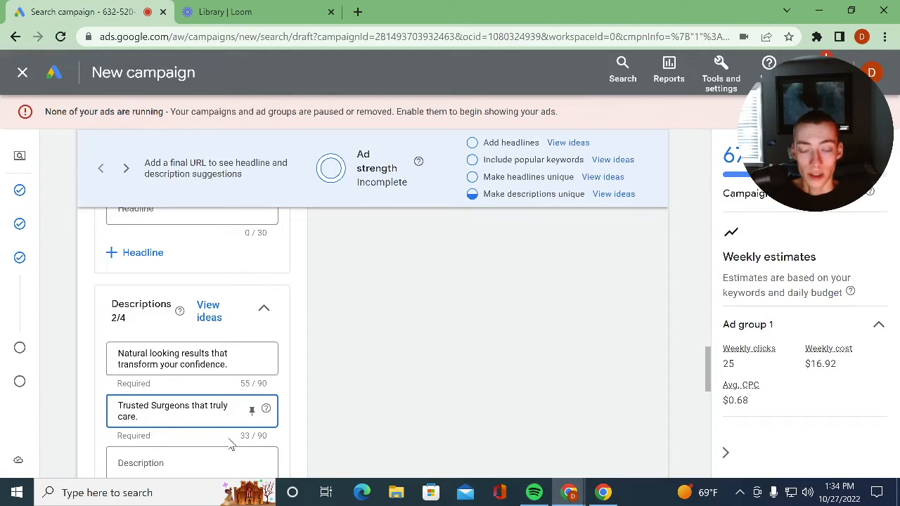
{"action": "scroll", "coordinate": [214, 440], "scroll_direction": "down", "scroll_amount": 3}
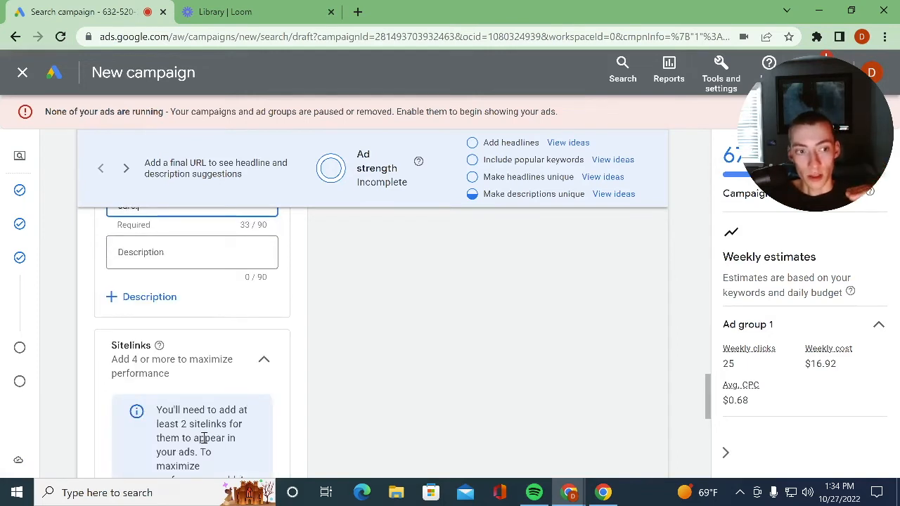
{"action": "scroll", "coordinate": [214, 442], "scroll_direction": "down", "scroll_amount": 3}
{"action": "scroll", "coordinate": [282, 301], "scroll_direction": "down", "scroll_amount": 3}
{"action": "scroll", "coordinate": [186, 329], "scroll_direction": "up", "scroll_amount": 3}
{"action": "scroll", "coordinate": [185, 325], "scroll_direction": "up", "scroll_amount": 6}
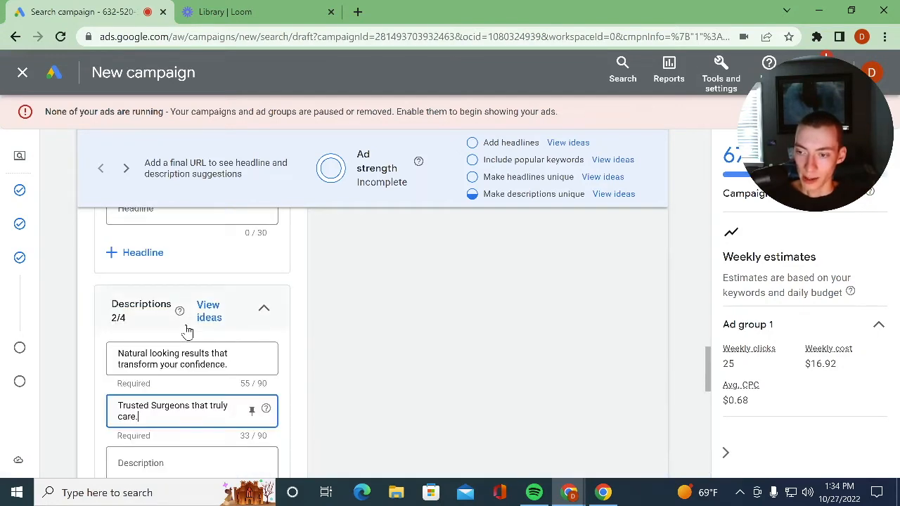
- Start adding campaign sitelinks and enter "Client Testimonials" as the text of Sitelink 1, leaving its description lines and Final URL empty
{"action": "scroll", "coordinate": [187, 332], "scroll_direction": "down", "scroll_amount": 3}
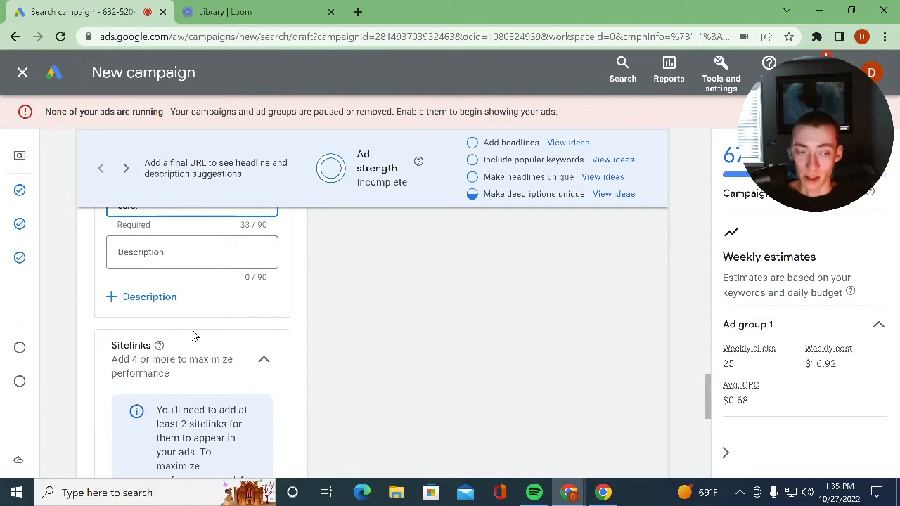
{"action": "scroll", "coordinate": [199, 356], "scroll_direction": "down", "scroll_amount": 3}
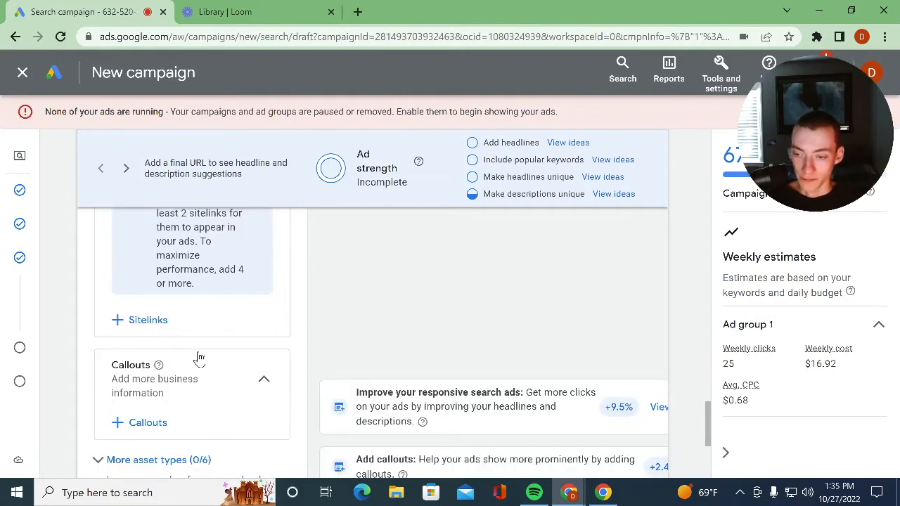
{"action": "left_click", "coordinate": [156, 327]}
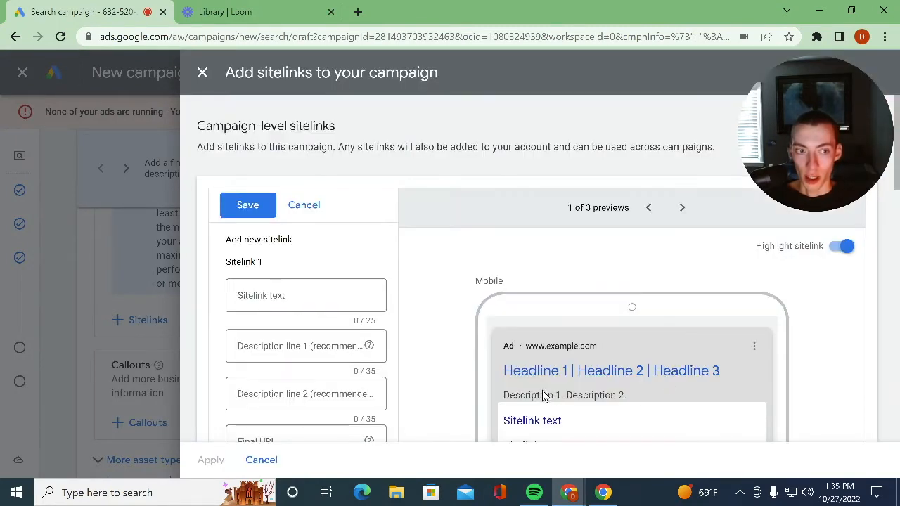
{"action": "scroll", "coordinate": [543, 398], "scroll_direction": "down", "scroll_amount": 1}
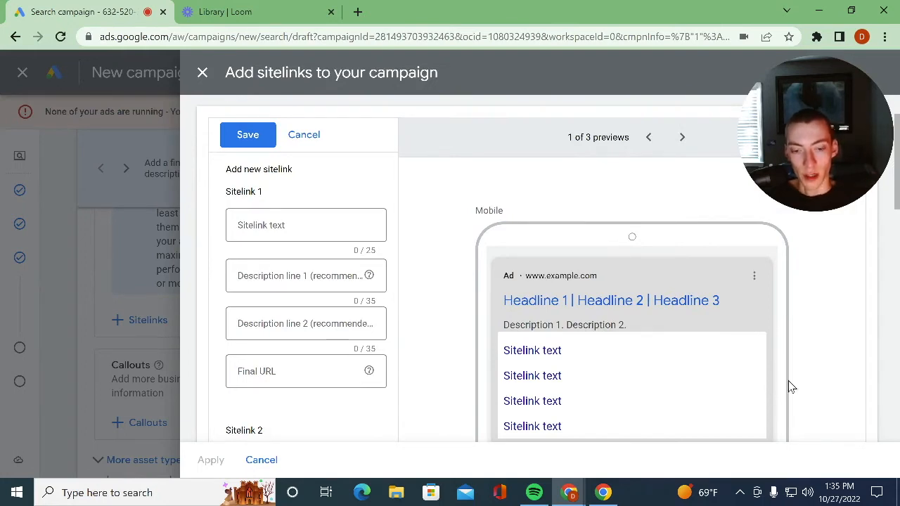
{"action": "left_click", "coordinate": [249, 225]}
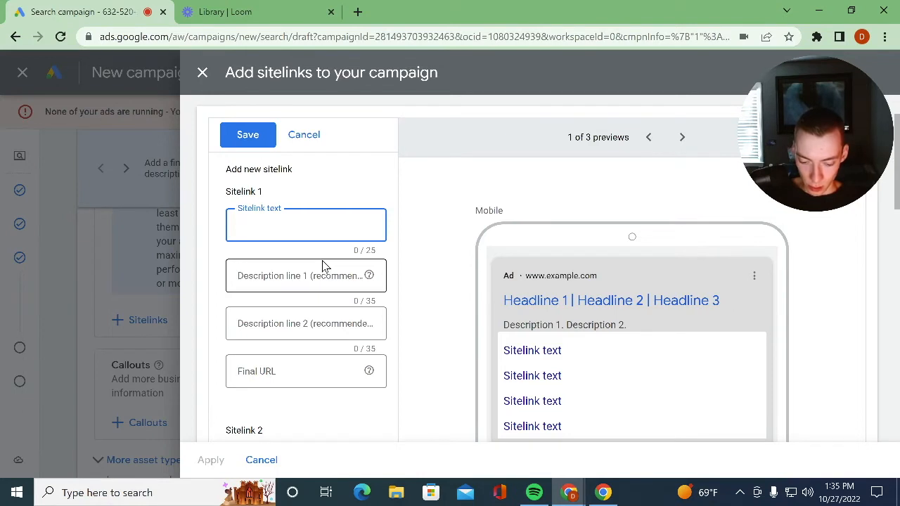
{"action": "type", "text": "C"}
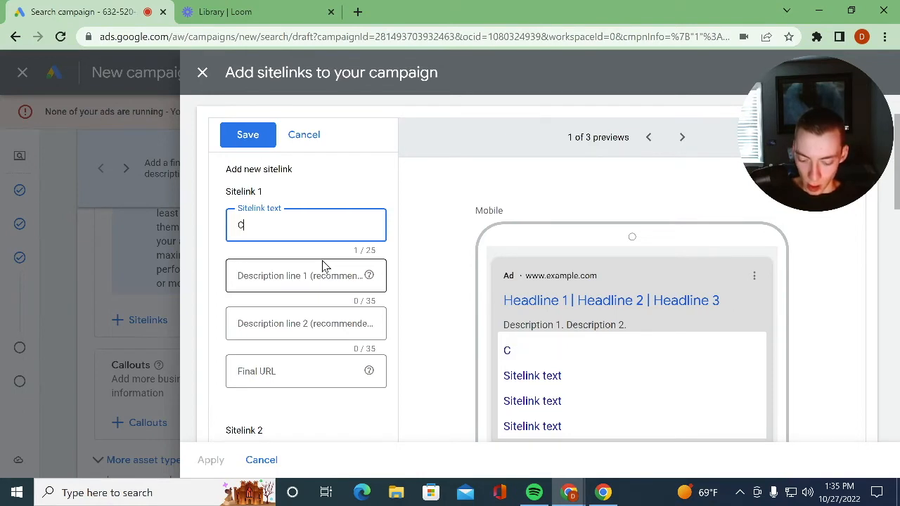
{"action": "type", "text": "lient Testimonials"}
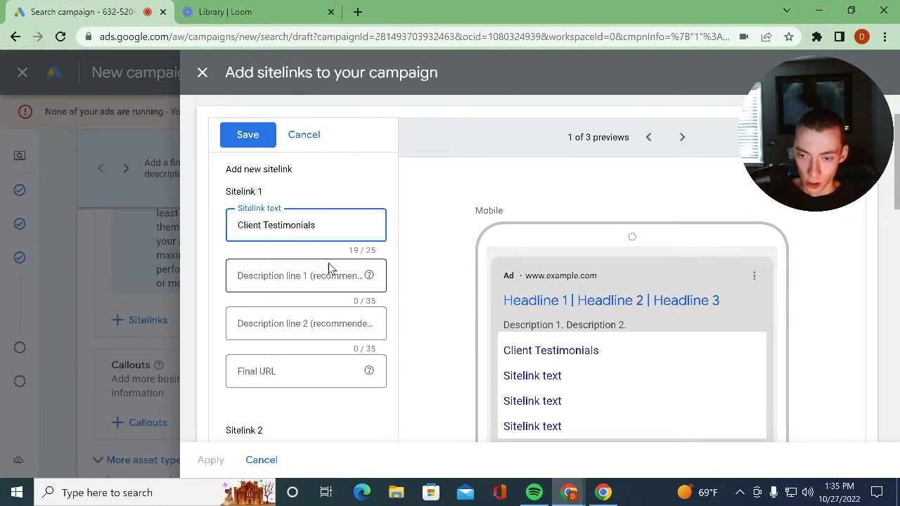
{"action": "left_click", "coordinate": [320, 271]}
{"action": "left_click", "coordinate": [270, 328]}
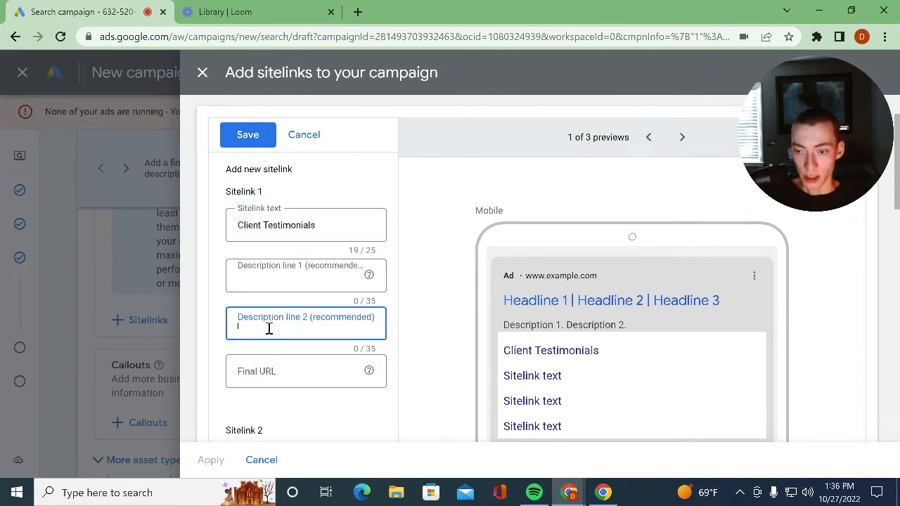
{"action": "left_click", "coordinate": [291, 370]}
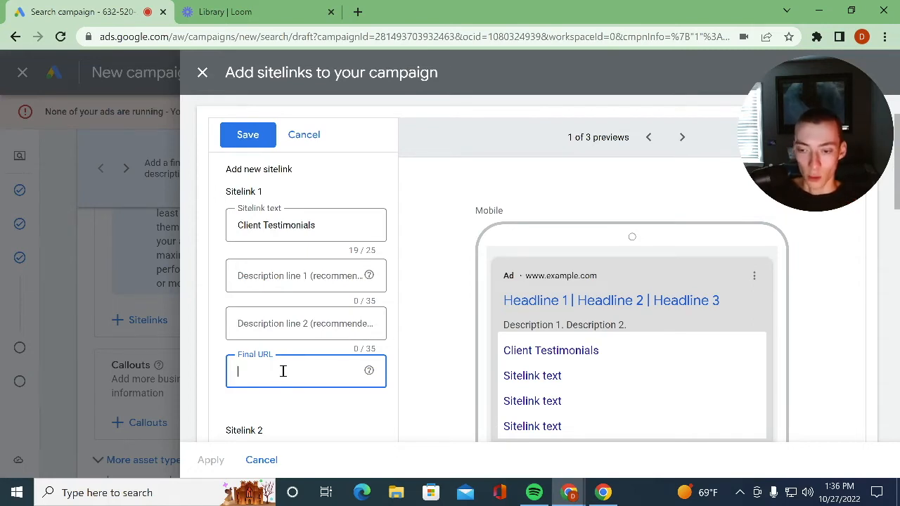
- Enter "Surgeons" as the text of Sitelink 2
{"action": "scroll", "coordinate": [283, 372], "scroll_direction": "down", "scroll_amount": 1}
{"action": "left_click", "coordinate": [284, 398]}
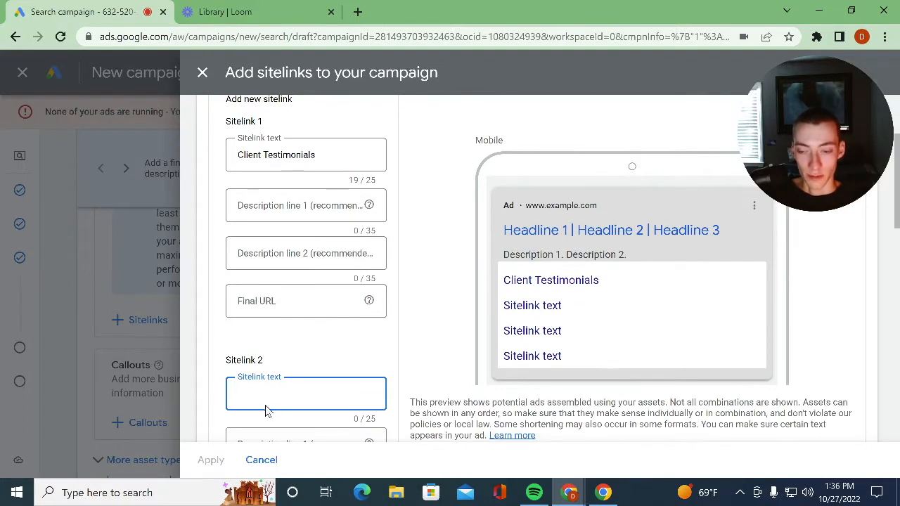
{"action": "scroll", "coordinate": [307, 338], "scroll_direction": "down", "scroll_amount": 1}
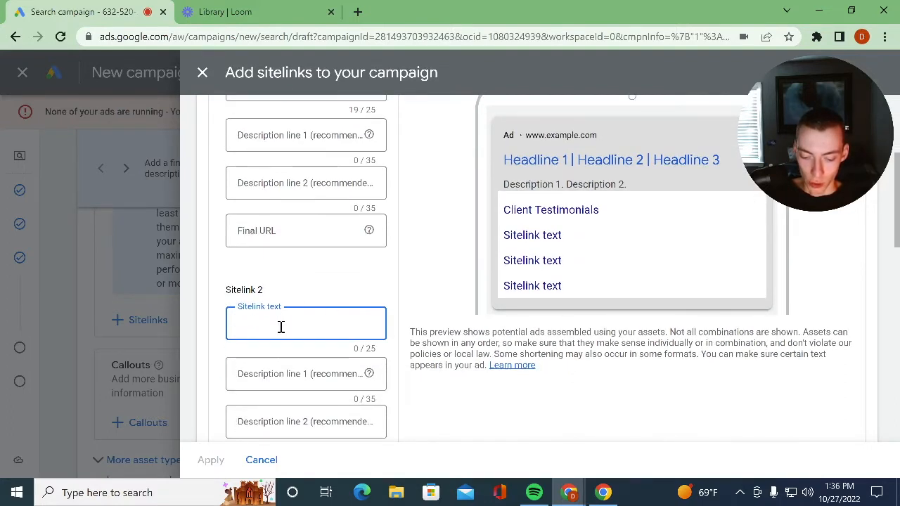
{"action": "type", "text": "Surgeons"}
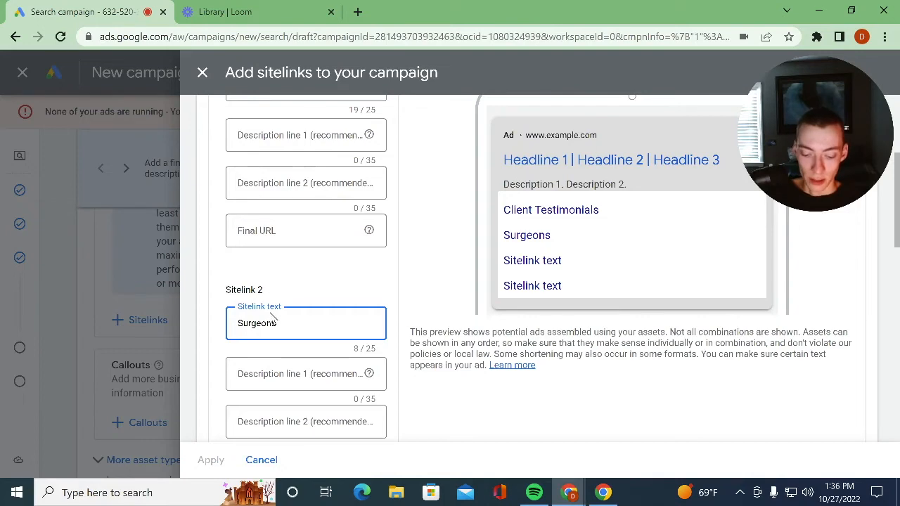
- Enter "Services" as the text of Sitelink 3, and cancel adding the sitelinks
{"action": "scroll", "coordinate": [273, 315], "scroll_direction": "down", "scroll_amount": 1}
{"action": "scroll", "coordinate": [276, 401], "scroll_direction": "down", "scroll_amount": 1}
{"action": "left_click", "coordinate": [275, 422]}
{"action": "type", "text": "Services"}
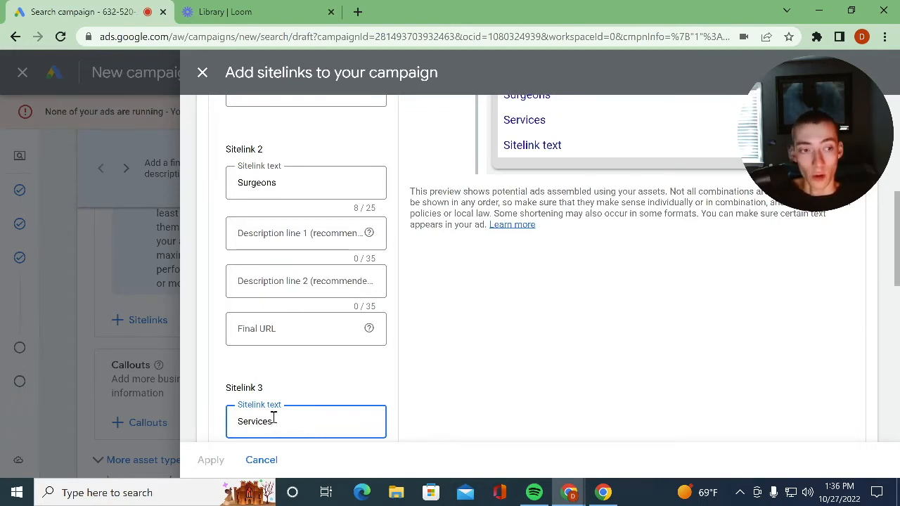
{"action": "scroll", "coordinate": [264, 352], "scroll_direction": "down", "scroll_amount": 1}
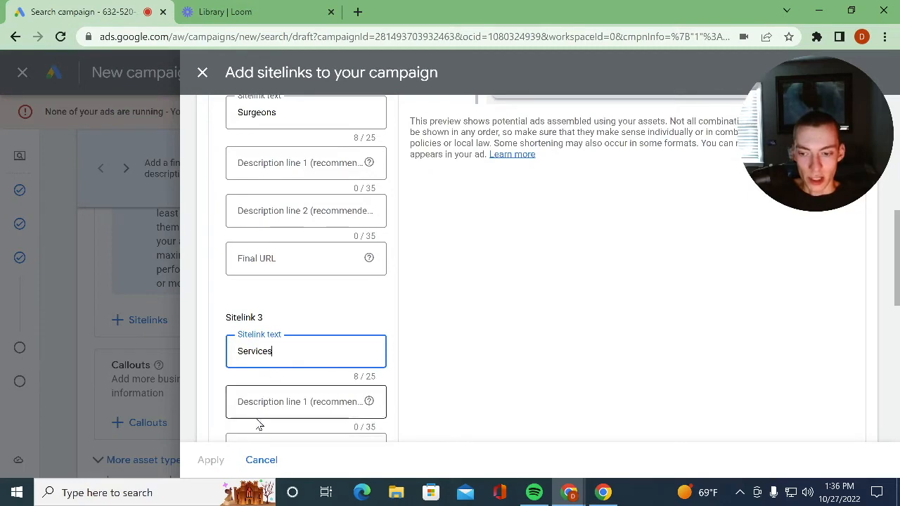
{"action": "left_click", "coordinate": [263, 463]}
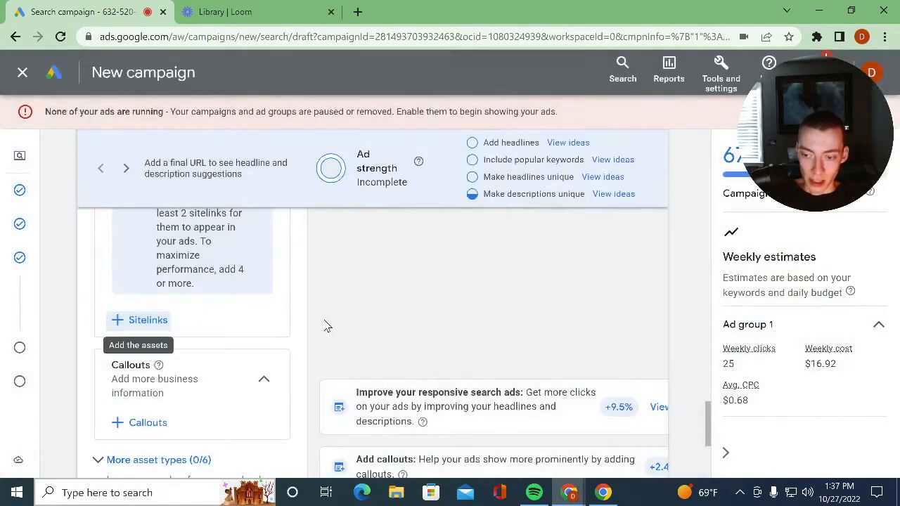
- Leave the ad's callouts and remaining asset types empty and proceed to the campaign's budget stage
{"action": "scroll", "coordinate": [324, 325], "scroll_direction": "down", "scroll_amount": 3}
{"action": "scroll", "coordinate": [426, 326], "scroll_direction": "up", "scroll_amount": 3}
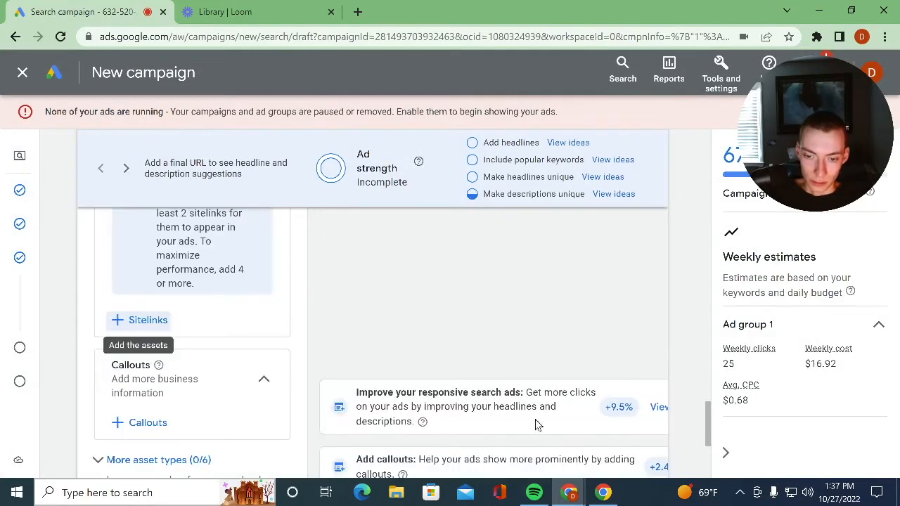
{"action": "scroll", "coordinate": [431, 406], "scroll_direction": "down", "scroll_amount": 3}
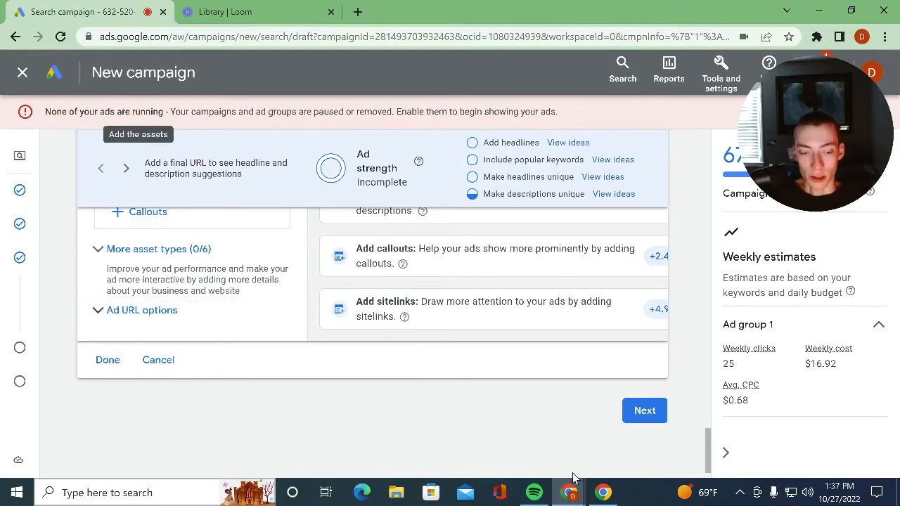
{"action": "left_click", "coordinate": [643, 410]}
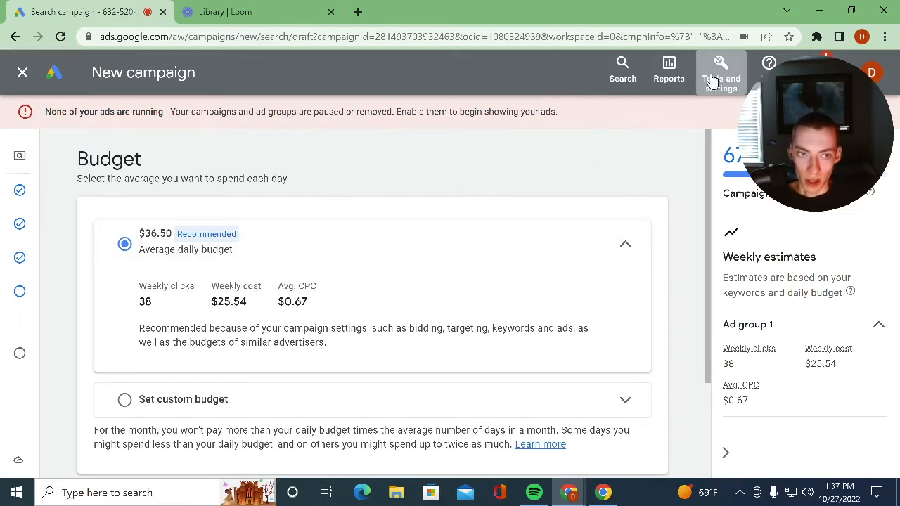
- Set a custom average daily budget of $100 for the campaign and continue to the review stage
{"action": "mouse_move", "coordinate": [7, 415]}
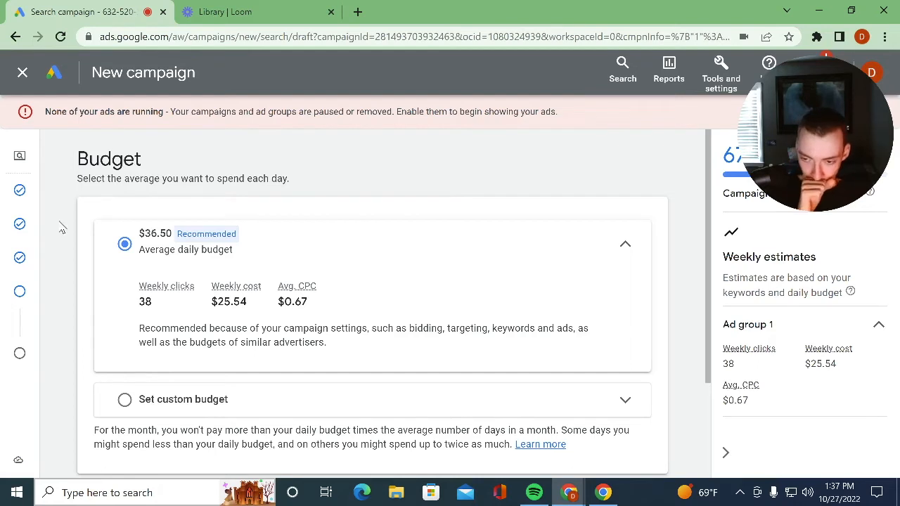
{"action": "left_click", "coordinate": [165, 400]}
{"action": "left_click", "coordinate": [181, 337]}
{"action": "double_click", "coordinate": [182, 337]}
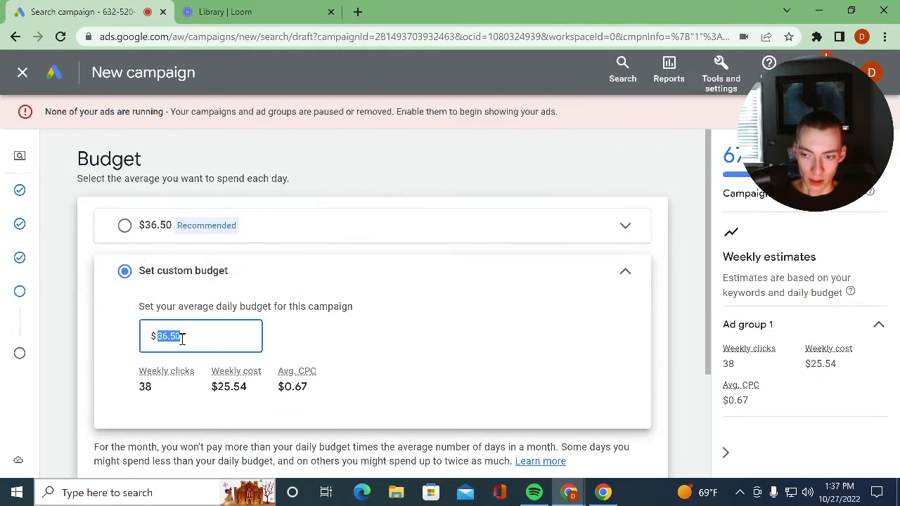
{"action": "key", "text": "BackSpace"}
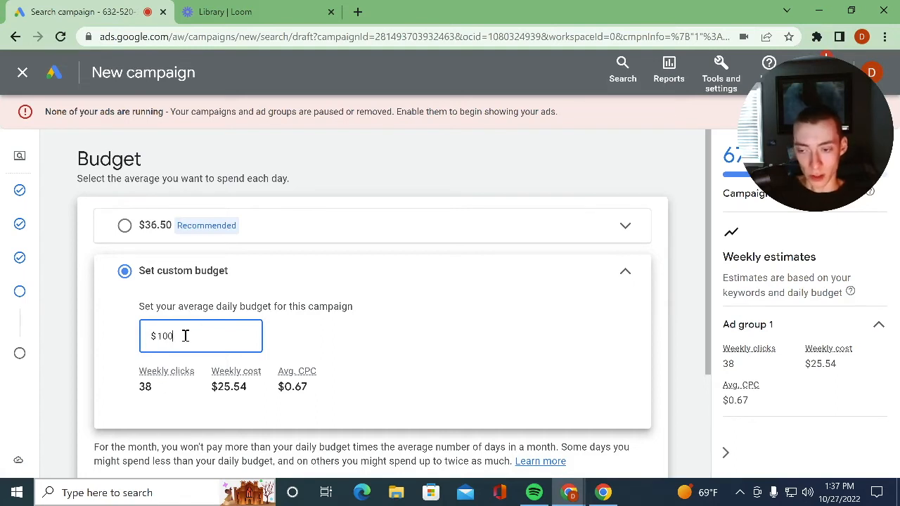
{"action": "scroll", "coordinate": [387, 360], "scroll_direction": "down", "scroll_amount": 2}
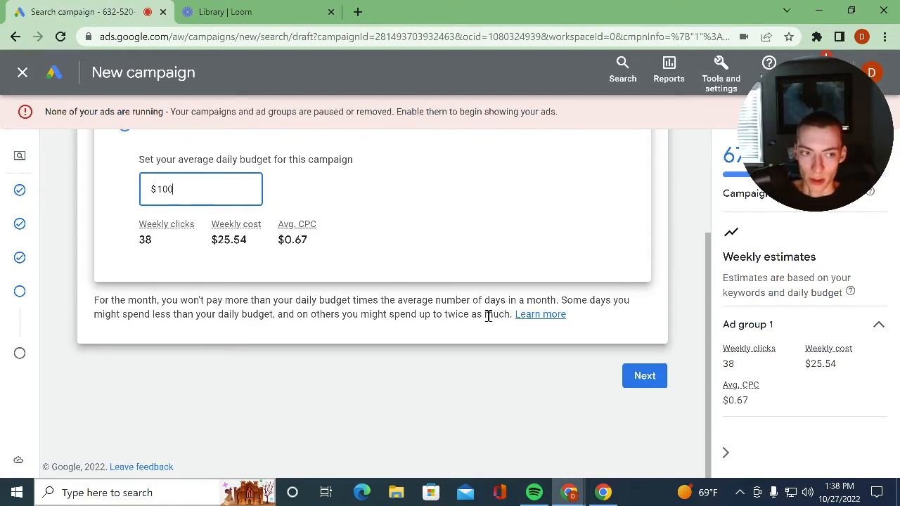
{"action": "left_click", "coordinate": [644, 375]}
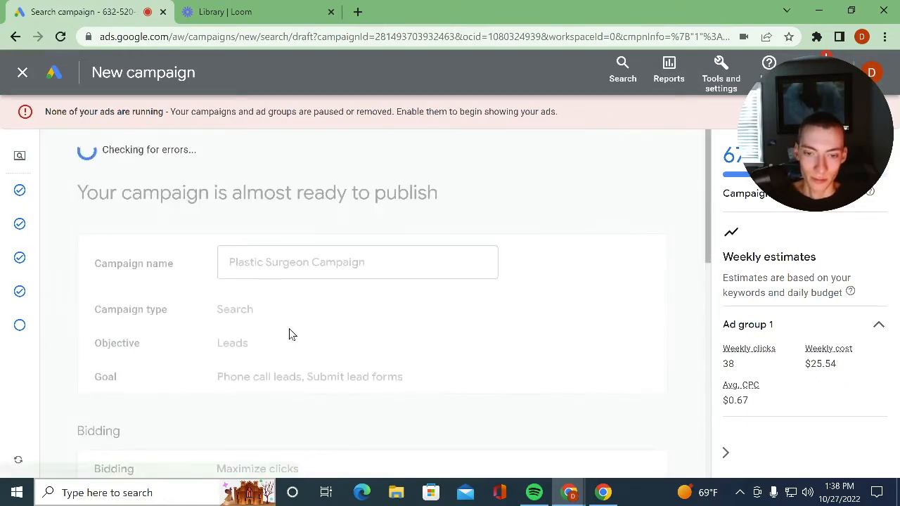
- Return from the review to the keywords and ads stage and open the flagged ad's empty Final URL for editing
{"action": "scroll", "coordinate": [428, 330], "scroll_direction": "down", "scroll_amount": 10}
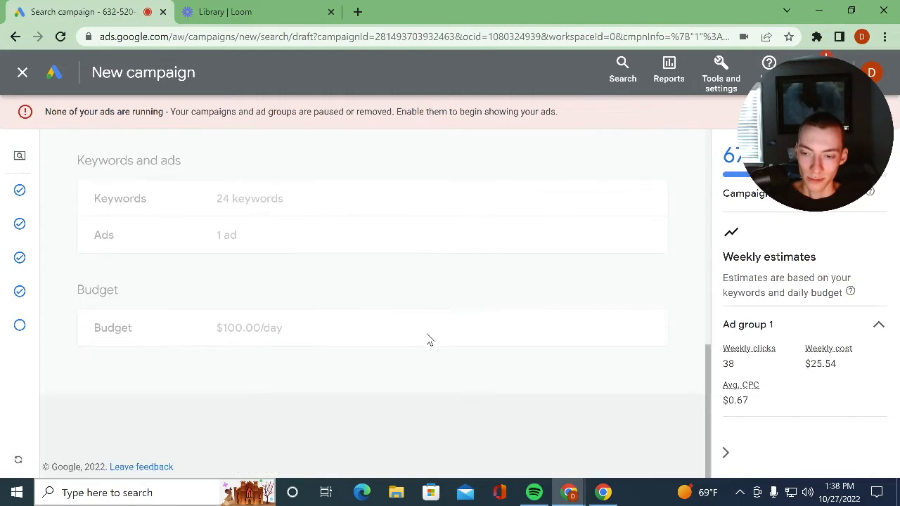
{"action": "scroll", "coordinate": [332, 386], "scroll_direction": "up", "scroll_amount": 10}
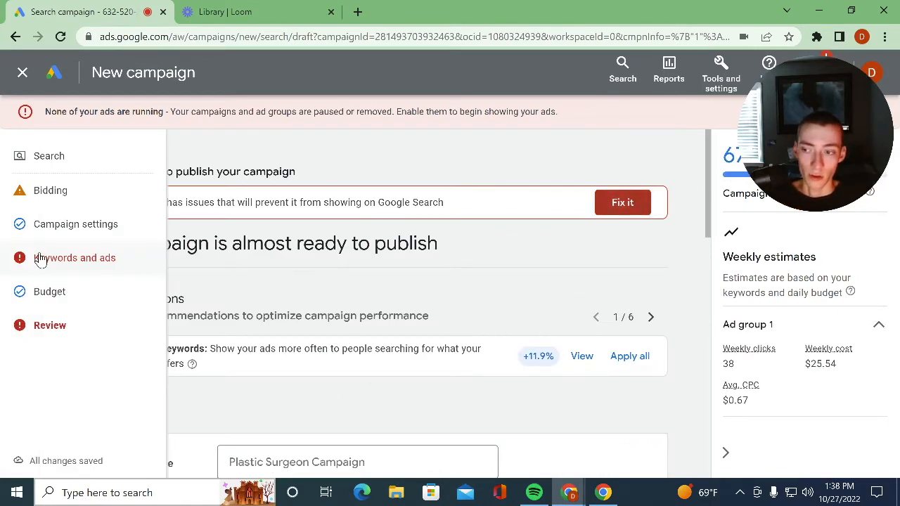
{"action": "left_click", "coordinate": [39, 260]}
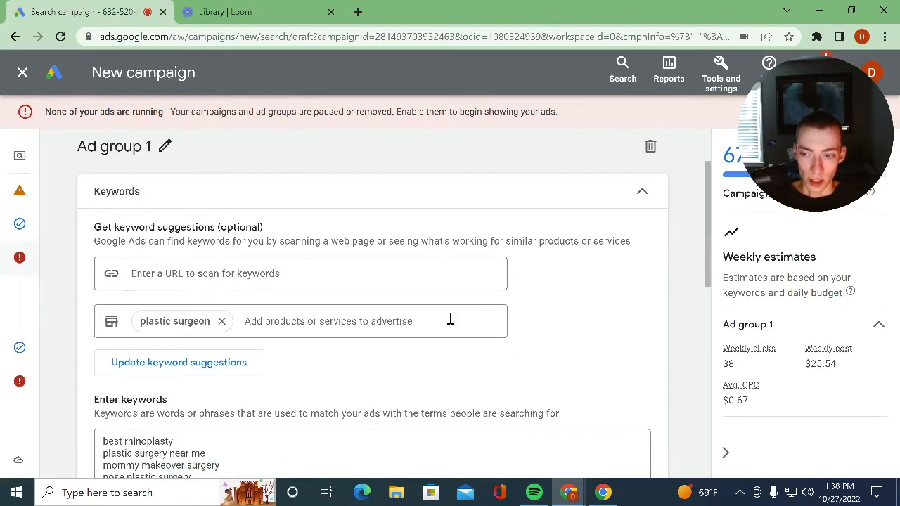
{"action": "scroll", "coordinate": [450, 320], "scroll_direction": "down", "scroll_amount": 10}
{"action": "mouse_move", "coordinate": [177, 287]}
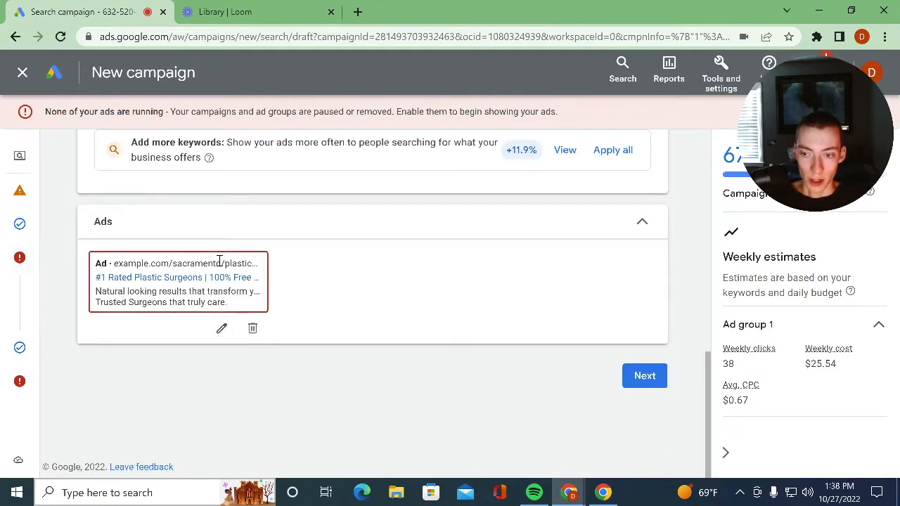
{"action": "left_click", "coordinate": [221, 328]}
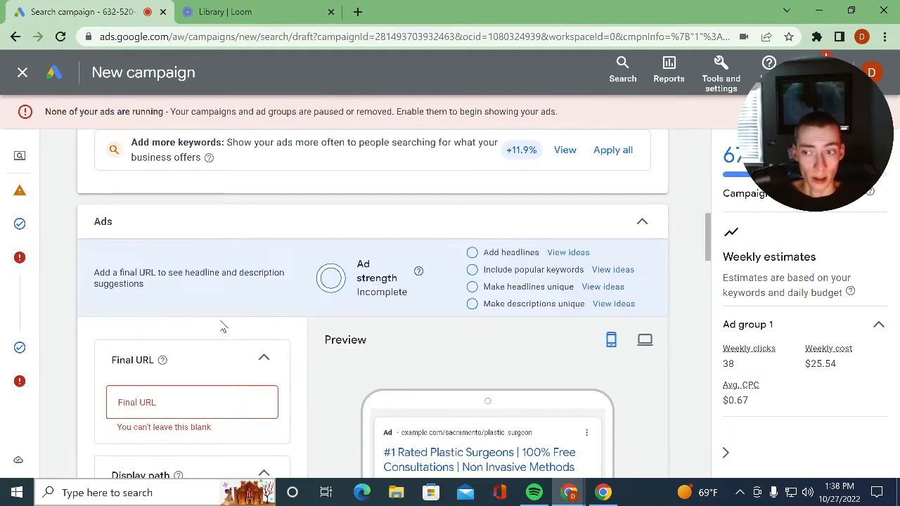
{"action": "left_click", "coordinate": [188, 400]}
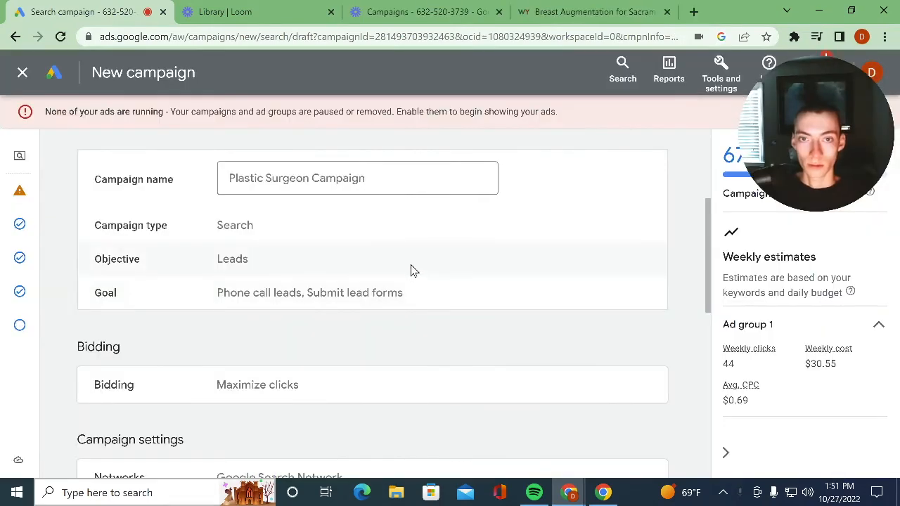
- Check the review summary, publish the Plastic Surgeon Campaign, and set its status to Paused
{"action": "left_click_drag", "start_coordinate": [840, 96], "coordinate": [878, 47]}
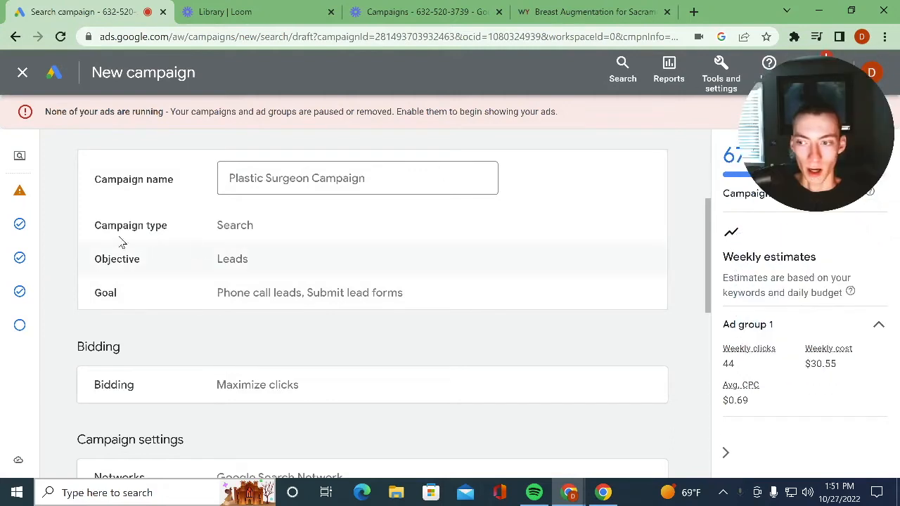
{"action": "scroll", "coordinate": [376, 233], "scroll_direction": "down", "scroll_amount": 3}
{"action": "scroll", "coordinate": [377, 233], "scroll_direction": "down", "scroll_amount": 4}
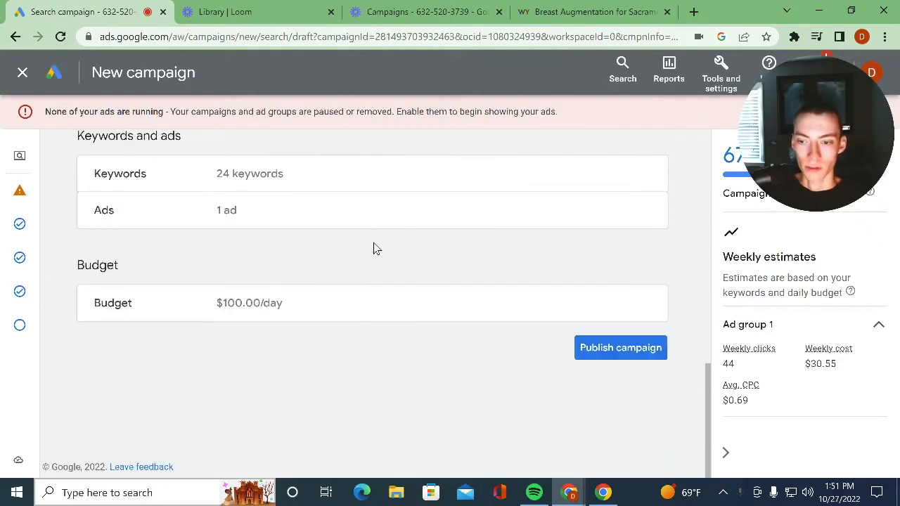
{"action": "left_click", "coordinate": [609, 346]}
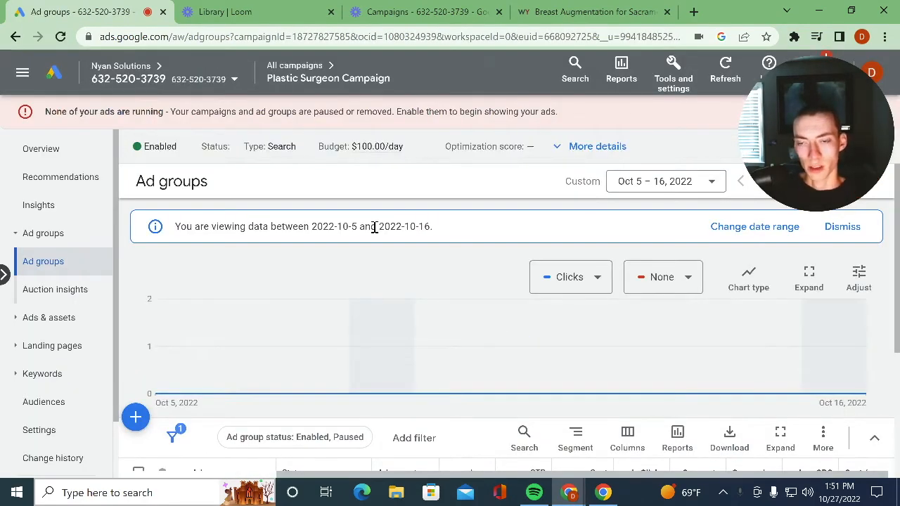
{"action": "left_click", "coordinate": [173, 147]}
{"action": "left_click", "coordinate": [196, 189]}
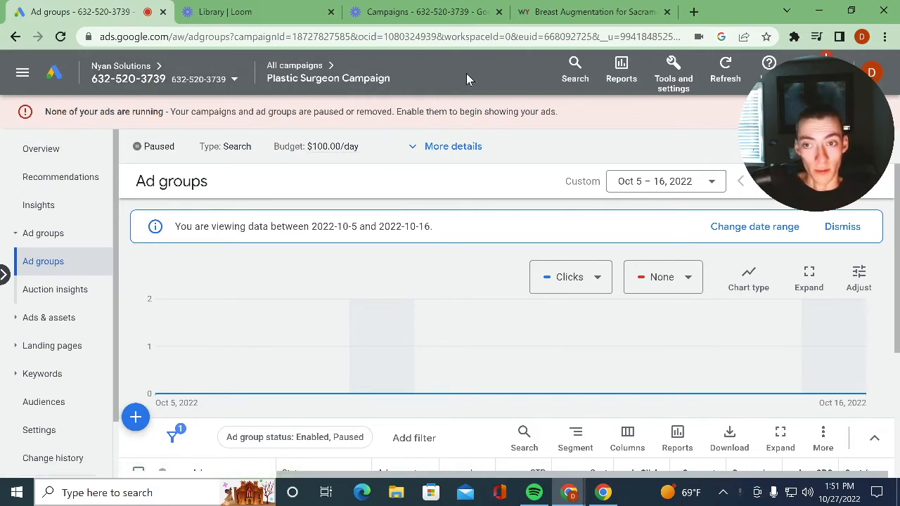
- Open the Keyword Planner and start discovering new keywords from products or services
{"action": "left_click", "coordinate": [677, 76]}
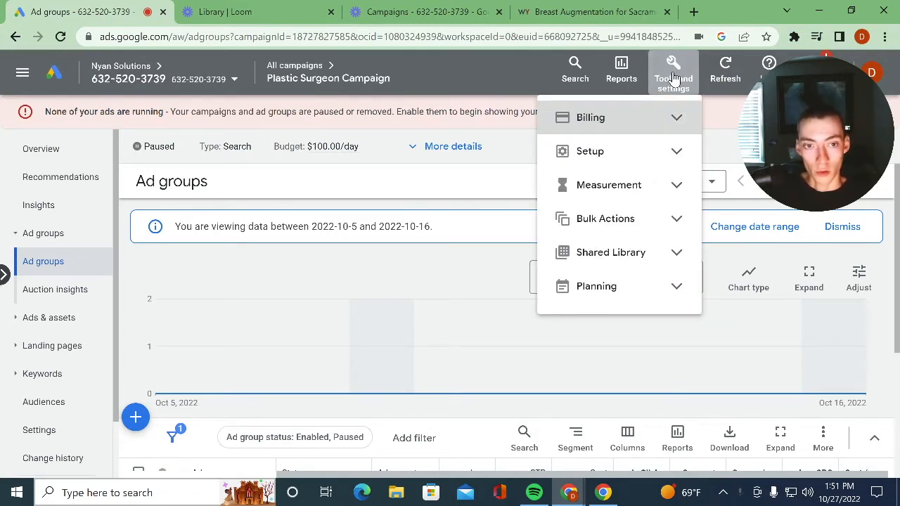
{"action": "left_click", "coordinate": [622, 290]}
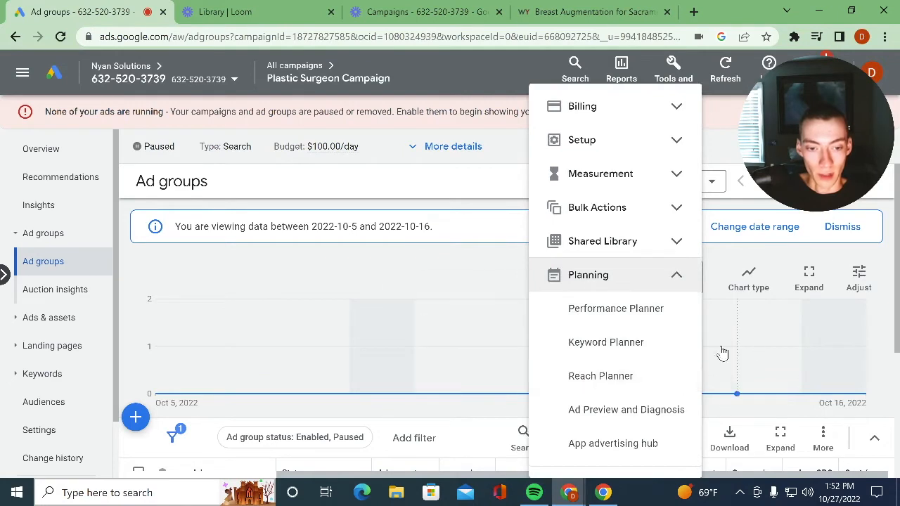
{"action": "left_click", "coordinate": [676, 349]}
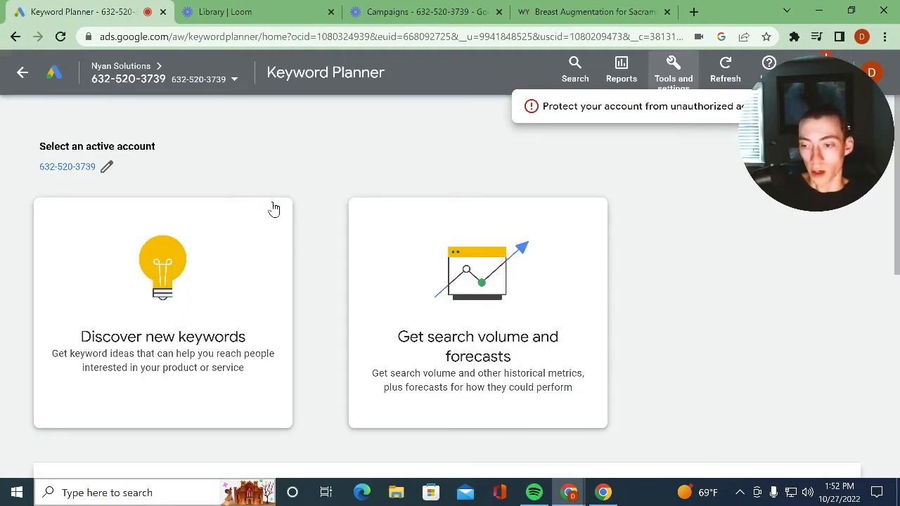
{"action": "left_click", "coordinate": [217, 266]}
{"action": "scroll", "coordinate": [339, 397], "scroll_direction": "down", "scroll_amount": 3}
{"action": "scroll", "coordinate": [339, 397], "scroll_direction": "up", "scroll_amount": 3}
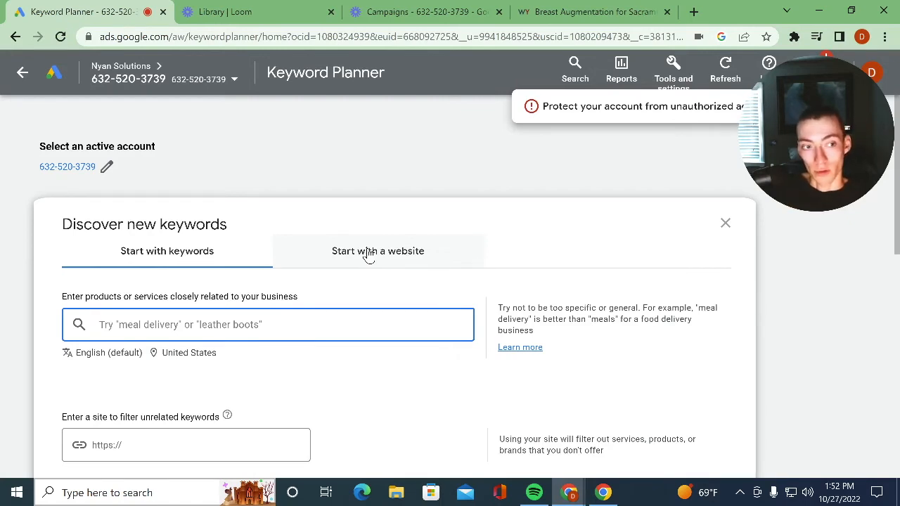
- Get keyword ideas for "plastic surgeon", leaving the site filter empty
{"action": "type", "text": "plastic"}
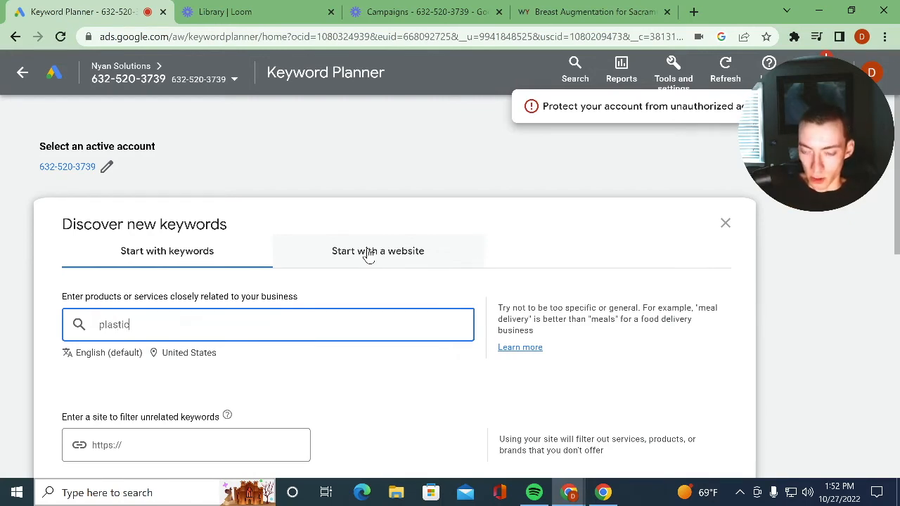
{"action": "type", "text": " surgeons"}
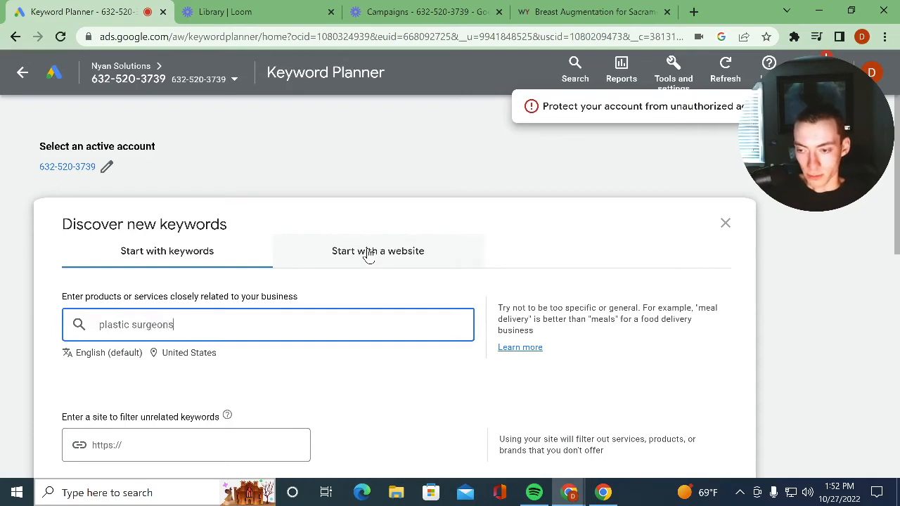
{"action": "scroll", "coordinate": [255, 326], "scroll_direction": "down", "scroll_amount": 5}
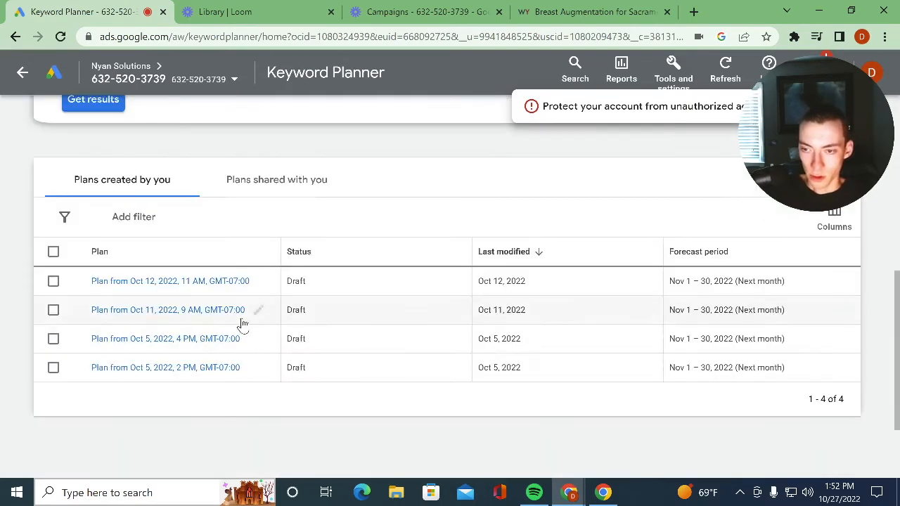
{"action": "scroll", "coordinate": [241, 315], "scroll_direction": "up", "scroll_amount": 3}
{"action": "left_click", "coordinate": [118, 312]}
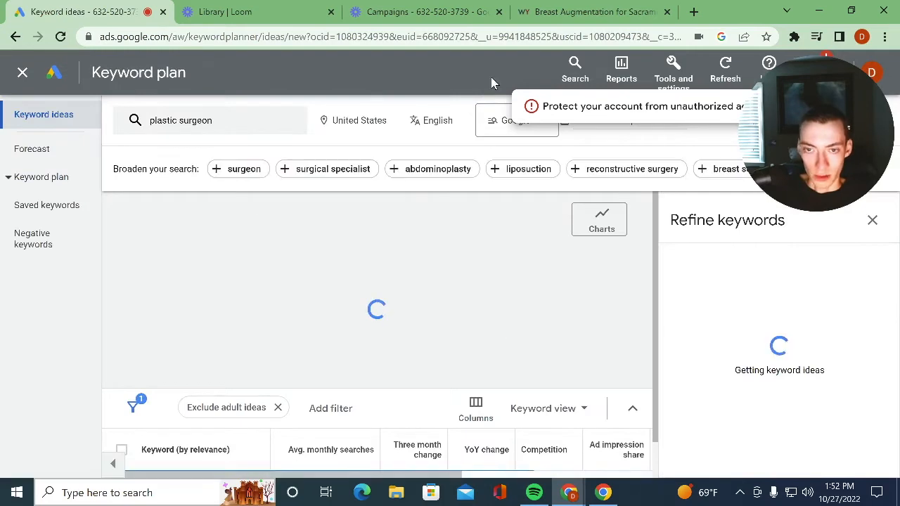
- Change the keyword plan's target location to the city of Sacramento, California, United States, and save it
{"action": "left_click", "coordinate": [362, 123]}
{"action": "left_click", "coordinate": [294, 130]}
{"action": "type", "text": "sacra"}
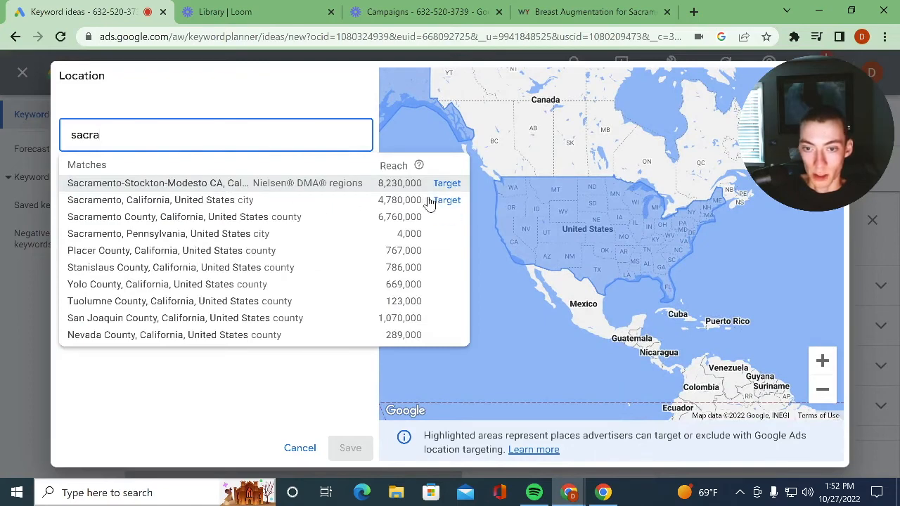
{"action": "left_click", "coordinate": [454, 201]}
{"action": "left_click", "coordinate": [358, 233]}
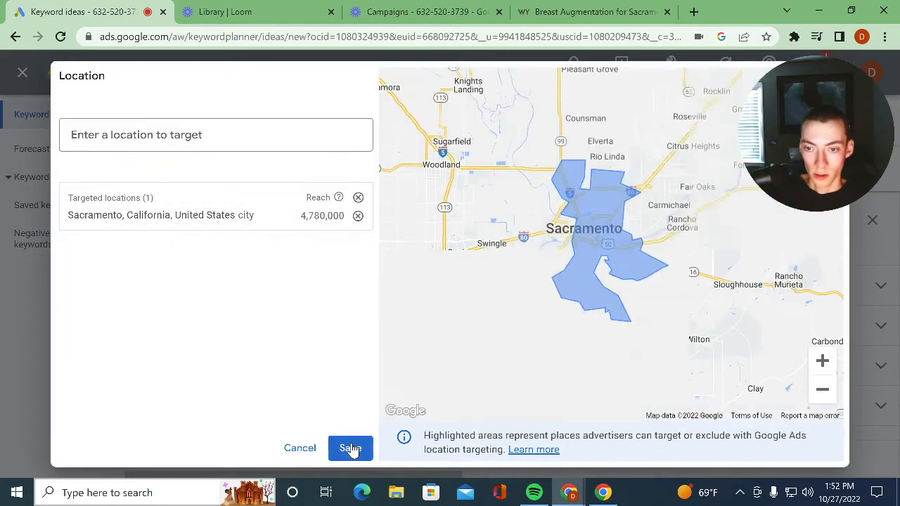
{"action": "left_click", "coordinate": [351, 447]}
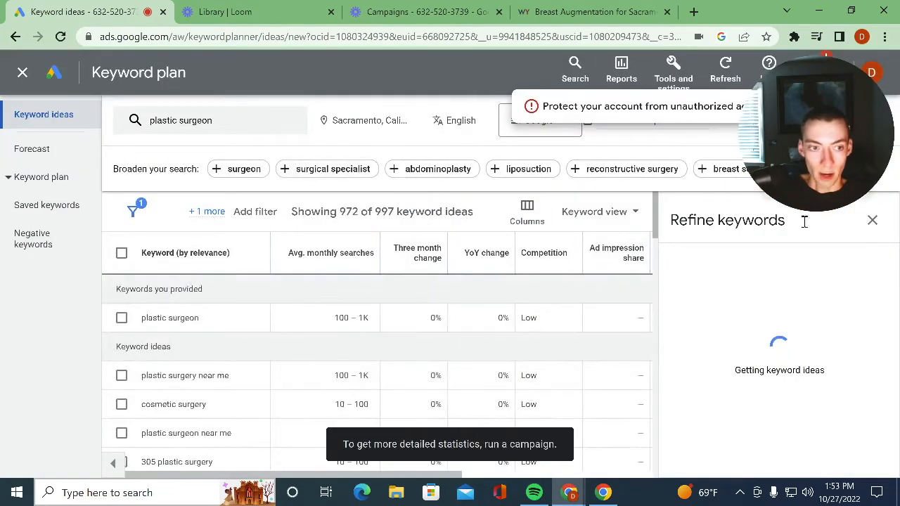
- Dismiss the keyword refinements and examine the keyword ideas' average monthly searches, competition and top-of-page bid ranges
{"action": "left_click_drag", "start_coordinate": [750, 113], "coordinate": [589, 119]}
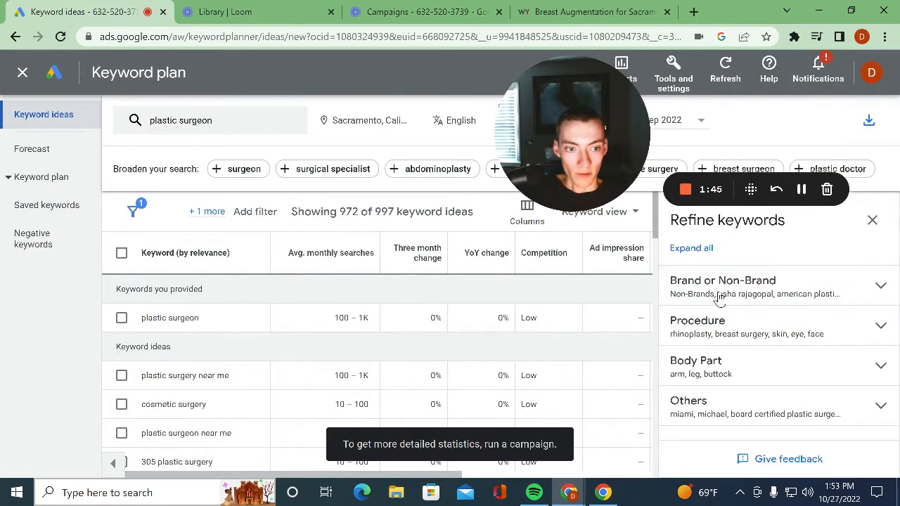
{"action": "scroll", "coordinate": [211, 322], "scroll_direction": "down", "scroll_amount": 5}
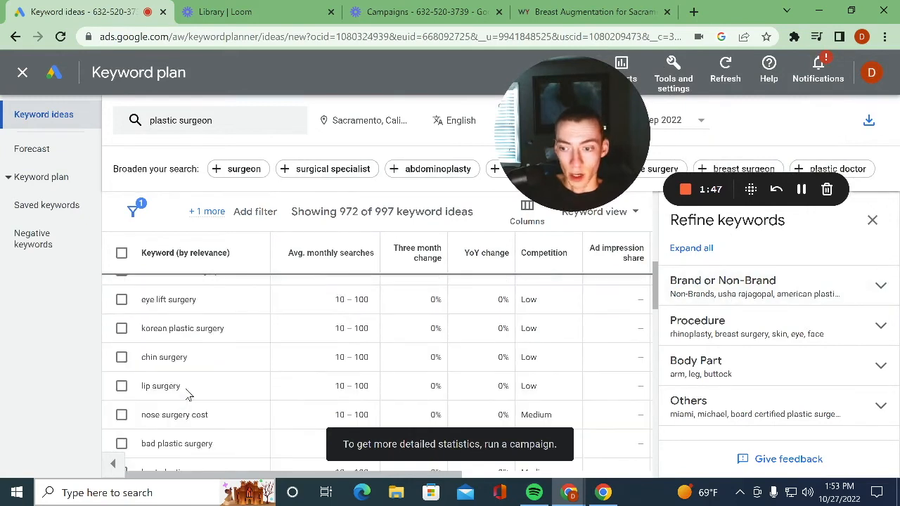
{"action": "scroll", "coordinate": [251, 366], "scroll_direction": "up", "scroll_amount": 5}
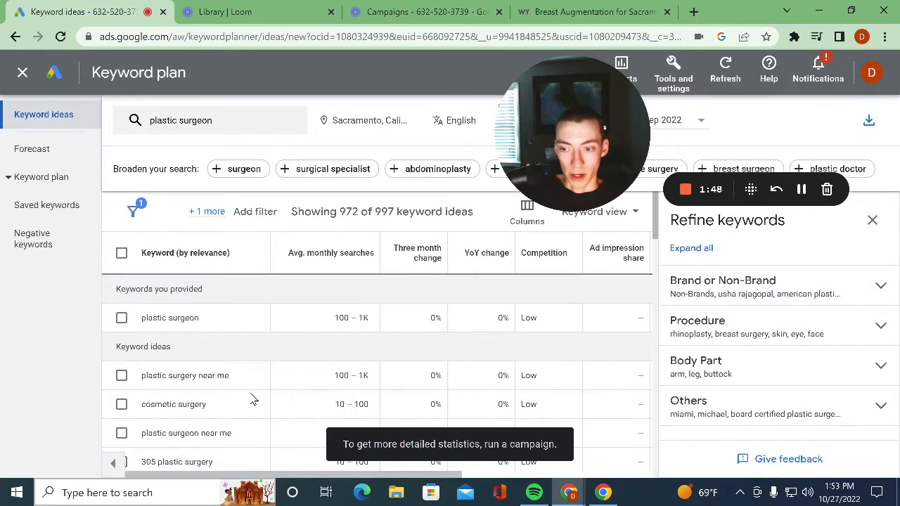
{"action": "left_click", "coordinate": [872, 220]}
{"action": "left_click_drag", "start_coordinate": [569, 143], "coordinate": [814, 144]}
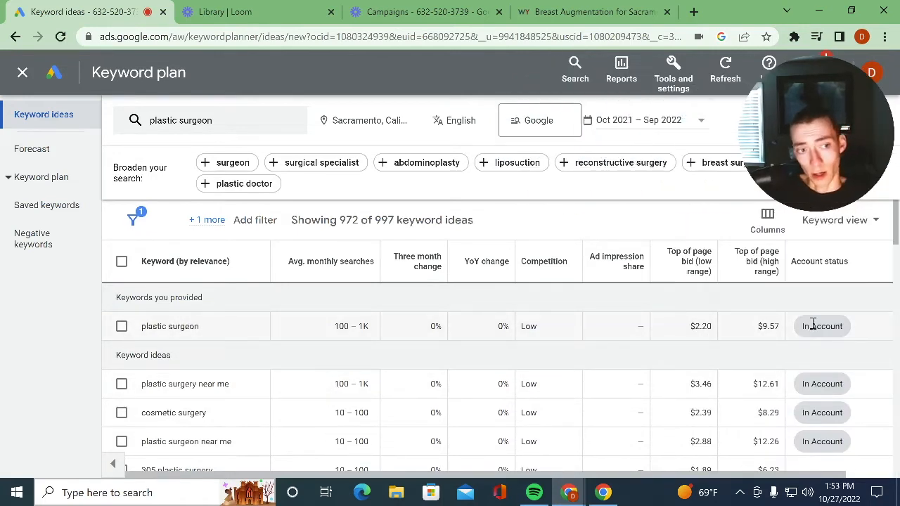
{"action": "scroll", "coordinate": [657, 415], "scroll_direction": "down", "scroll_amount": 3}
{"action": "scroll", "coordinate": [513, 450], "scroll_direction": "up", "scroll_amount": 3}
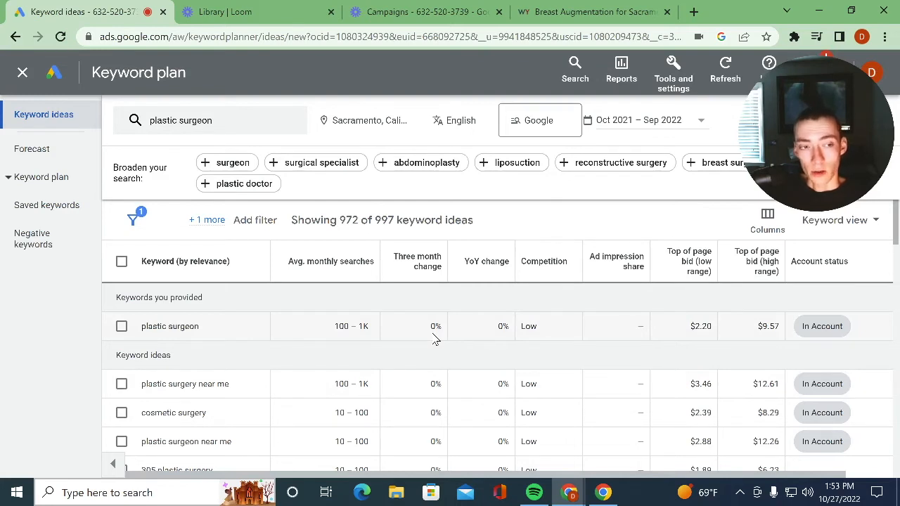
{"action": "left_click_drag", "start_coordinate": [336, 325], "coordinate": [384, 330]}
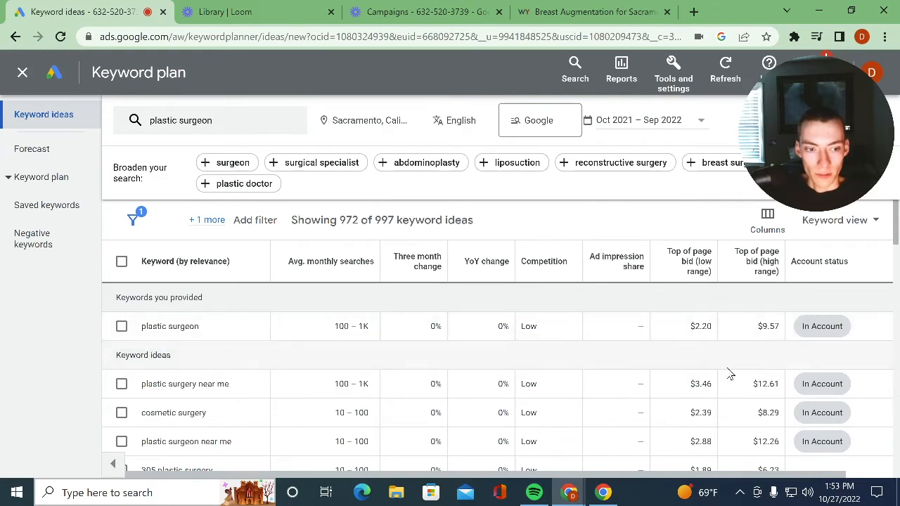
- Examine the top-of-page bid ranges for plastic surgeon and plastic surgery near me, and browse the other keyword ideas
{"action": "left_click_drag", "start_coordinate": [688, 326], "coordinate": [776, 329]}
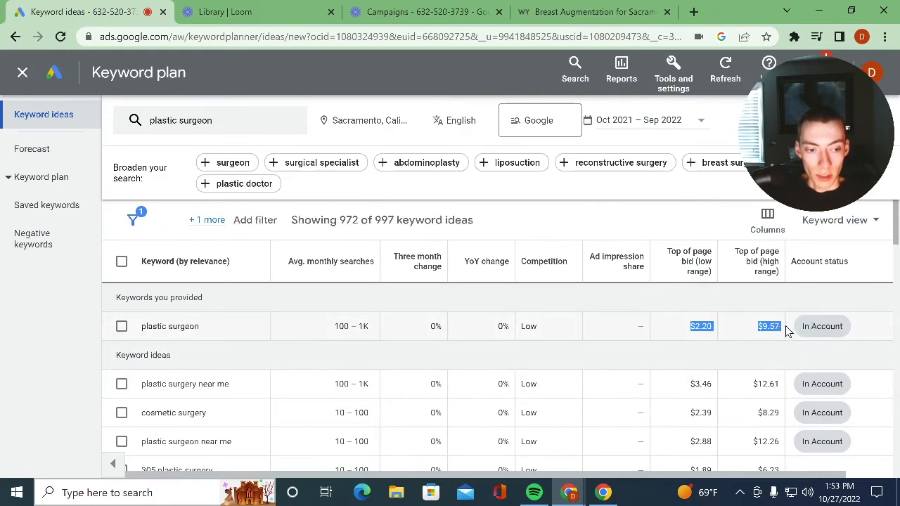
{"action": "left_click", "coordinate": [742, 336]}
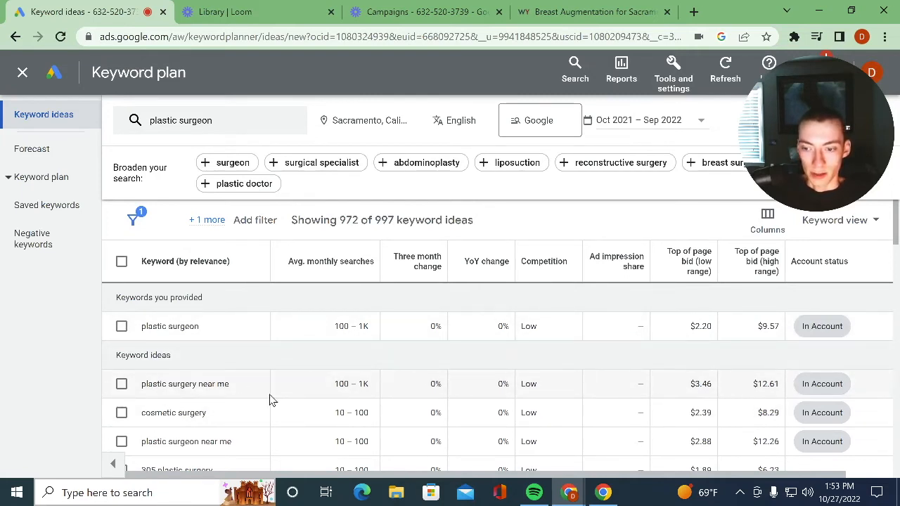
{"action": "left_click_drag", "start_coordinate": [751, 384], "coordinate": [795, 385]}
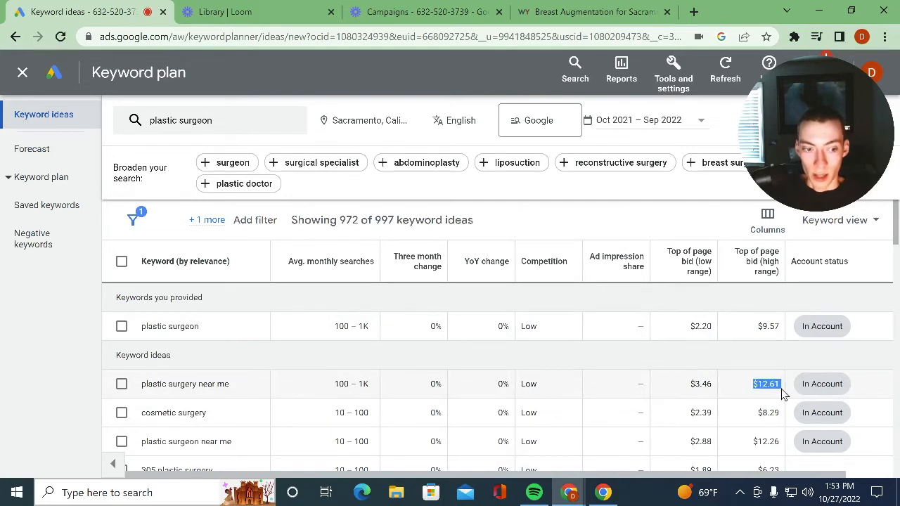
{"action": "left_click", "coordinate": [768, 408]}
{"action": "scroll", "coordinate": [689, 398], "scroll_direction": "down", "scroll_amount": 5}
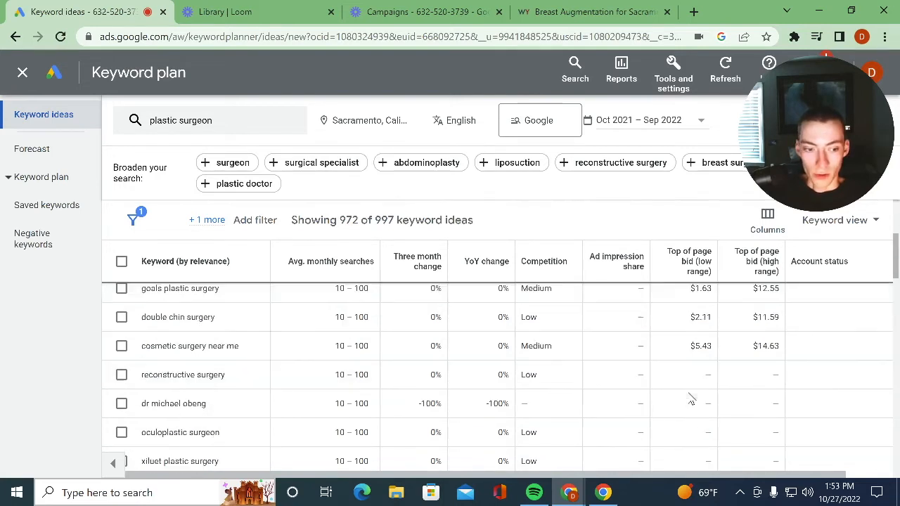
{"action": "scroll", "coordinate": [662, 373], "scroll_direction": "up", "scroll_amount": 5}
{"action": "scroll", "coordinate": [662, 374], "scroll_direction": "down", "scroll_amount": 12}
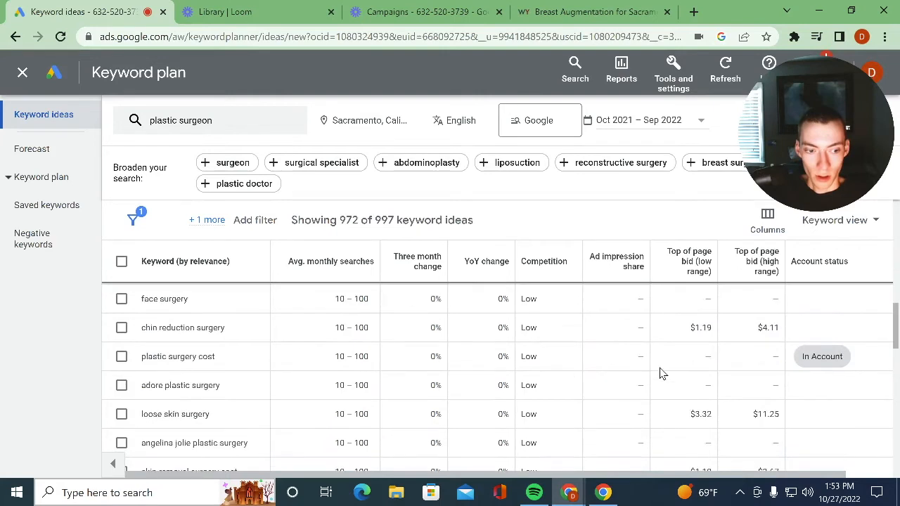
{"action": "scroll", "coordinate": [662, 373], "scroll_direction": "up", "scroll_amount": 4}
{"action": "scroll", "coordinate": [760, 345], "scroll_direction": "down", "scroll_amount": 3}
{"action": "scroll", "coordinate": [762, 360], "scroll_direction": "up", "scroll_amount": 3}
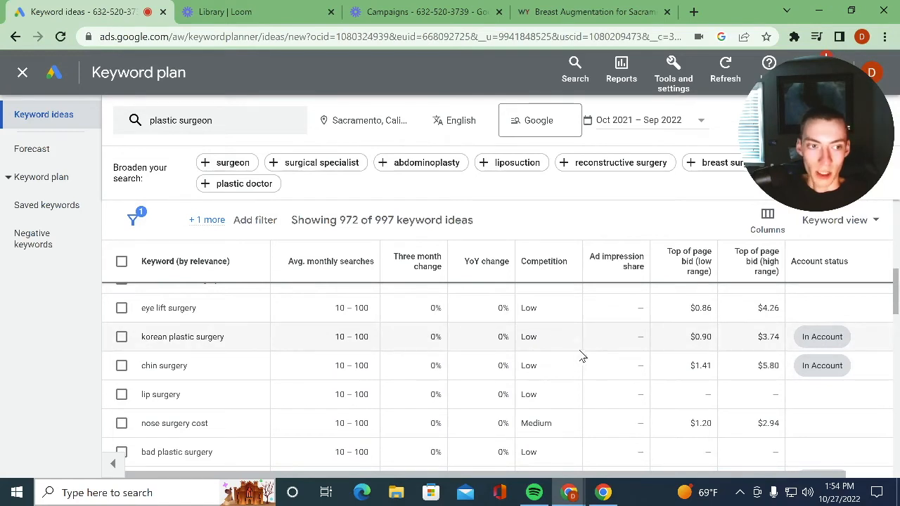
{"action": "scroll", "coordinate": [211, 390], "scroll_direction": "down", "scroll_amount": 5}
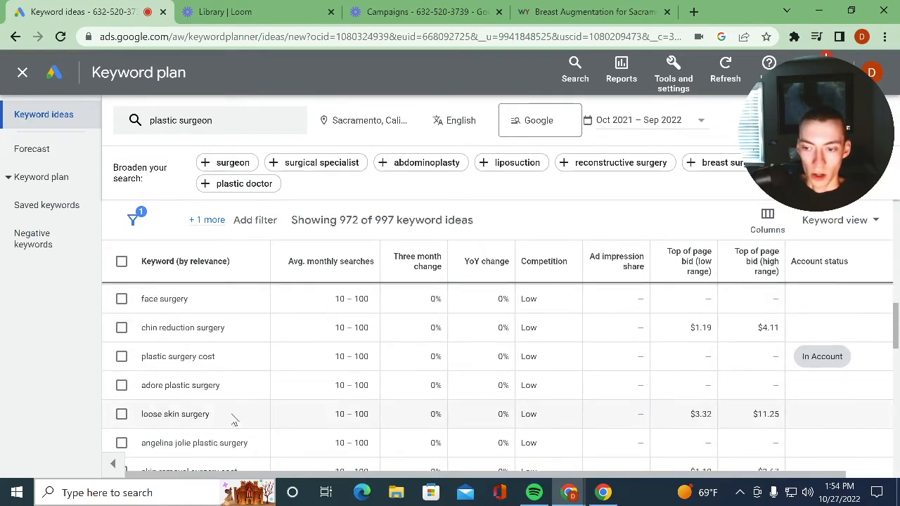
{"action": "scroll", "coordinate": [485, 365], "scroll_direction": "down", "scroll_amount": 3}
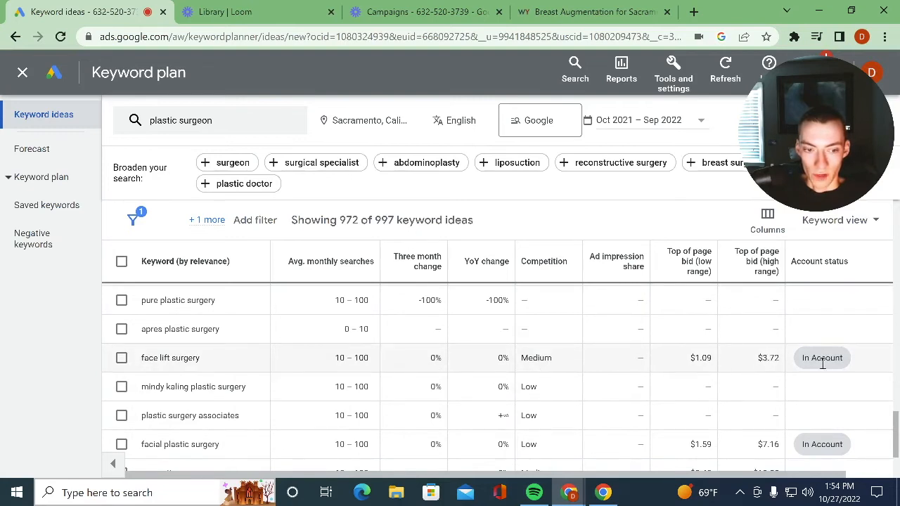
- Compare the high-range bids of face lift surgery and plastic surgery near me, and review plastic surgeon's search volume and low-range bid
{"action": "left_click_drag", "start_coordinate": [747, 361], "coordinate": [795, 356]}
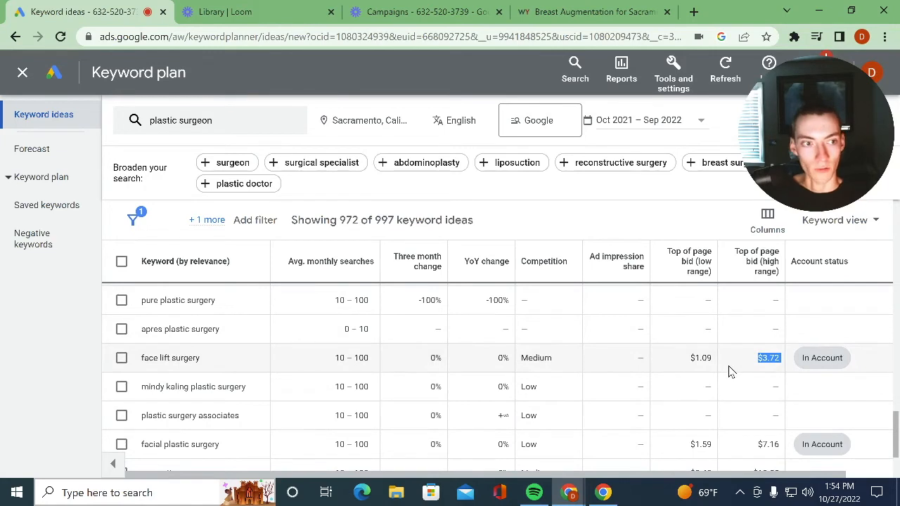
{"action": "scroll", "coordinate": [725, 367], "scroll_direction": "up", "scroll_amount": 10}
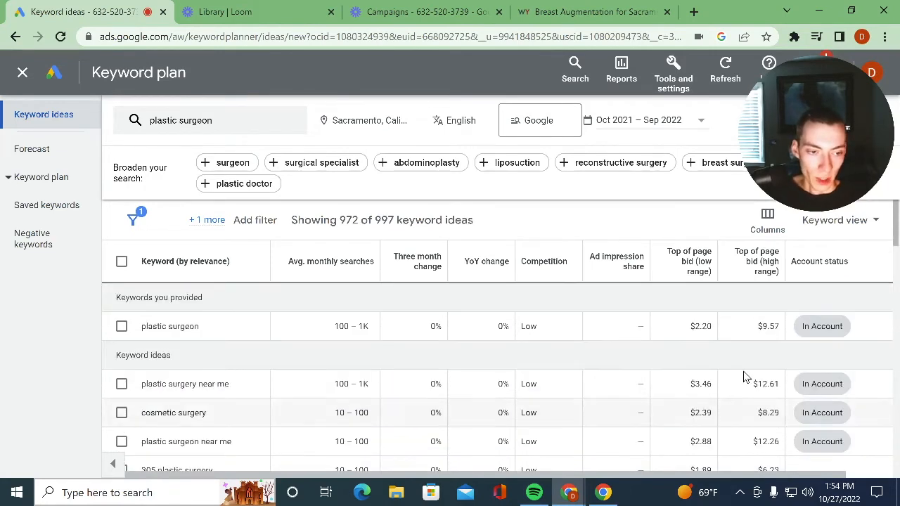
{"action": "left_click_drag", "start_coordinate": [744, 387], "coordinate": [781, 387]}
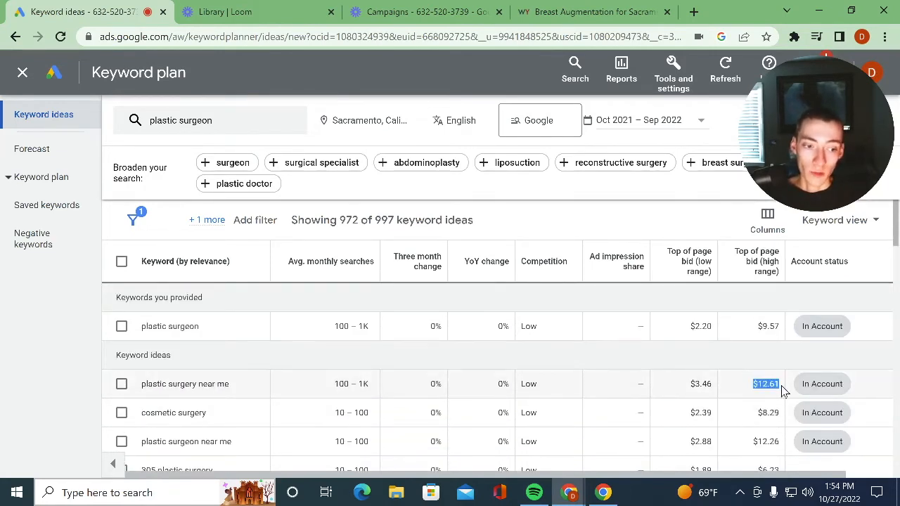
{"action": "left_click", "coordinate": [716, 391]}
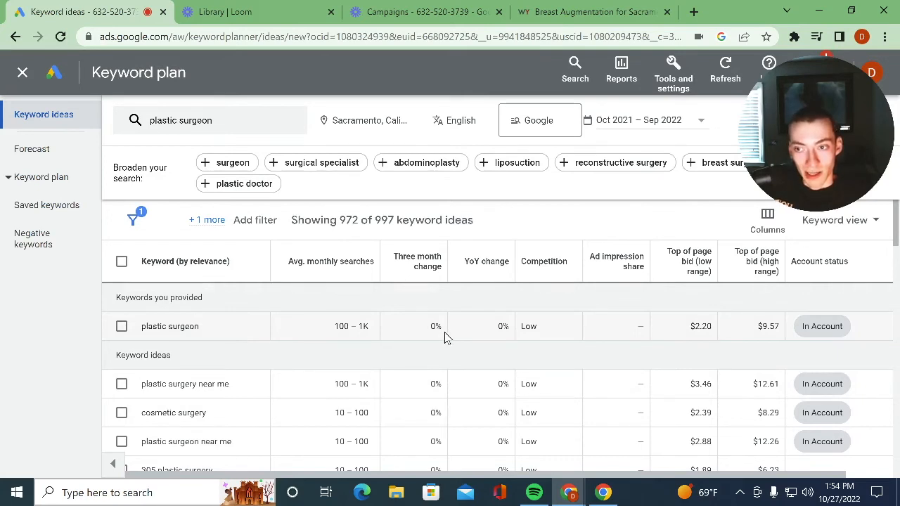
{"action": "left_click_drag", "start_coordinate": [205, 333], "coordinate": [142, 333]}
{"action": "left_click", "coordinate": [255, 330]}
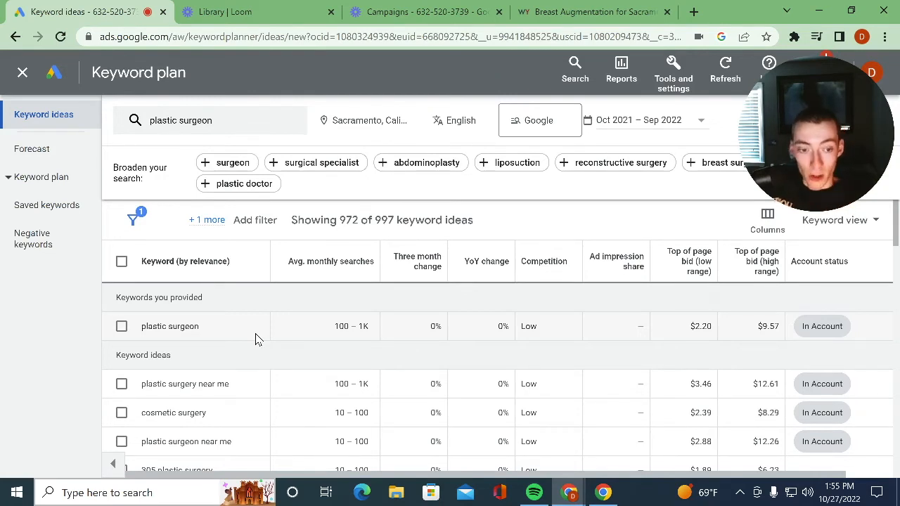
{"action": "left_click_drag", "start_coordinate": [689, 333], "coordinate": [713, 343]}
{"action": "left_click", "coordinate": [699, 330]}
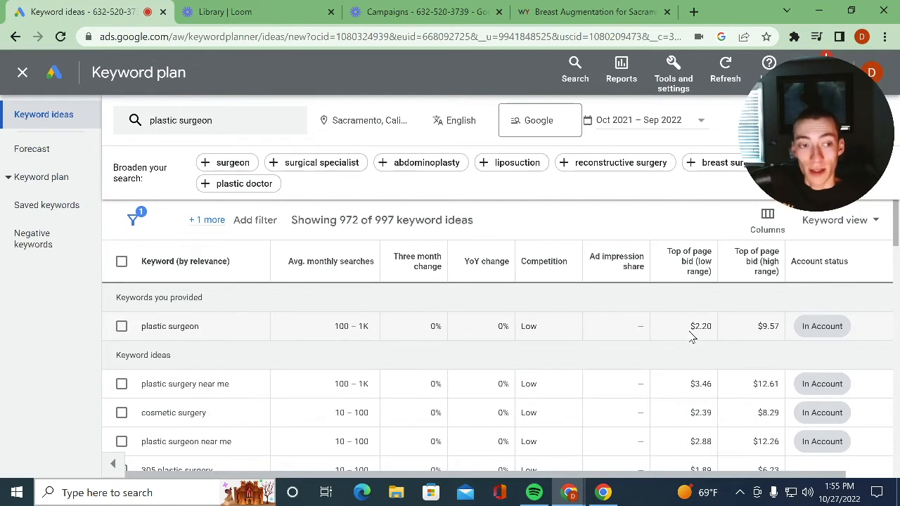
{"action": "left_click_drag", "start_coordinate": [311, 324], "coordinate": [616, 314]}
{"action": "left_click", "coordinate": [366, 394]}
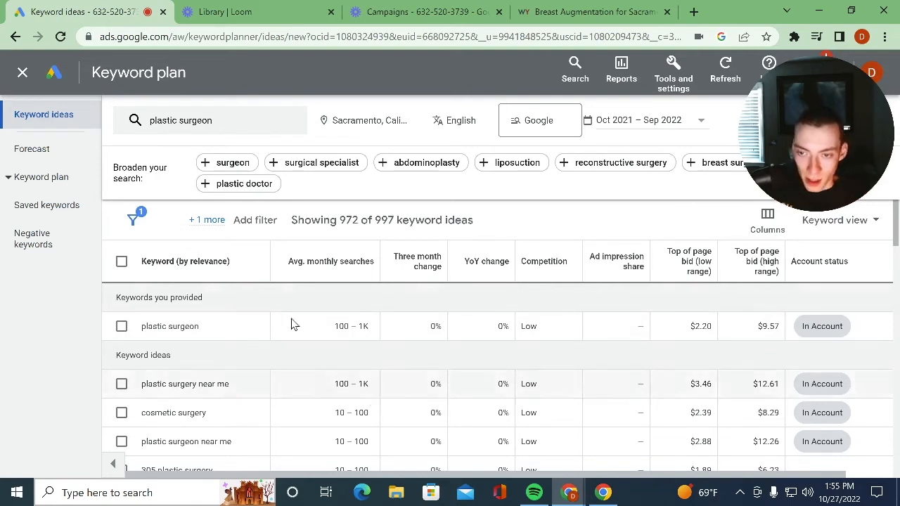
{"action": "scroll", "coordinate": [302, 355], "scroll_direction": "down", "scroll_amount": 5}
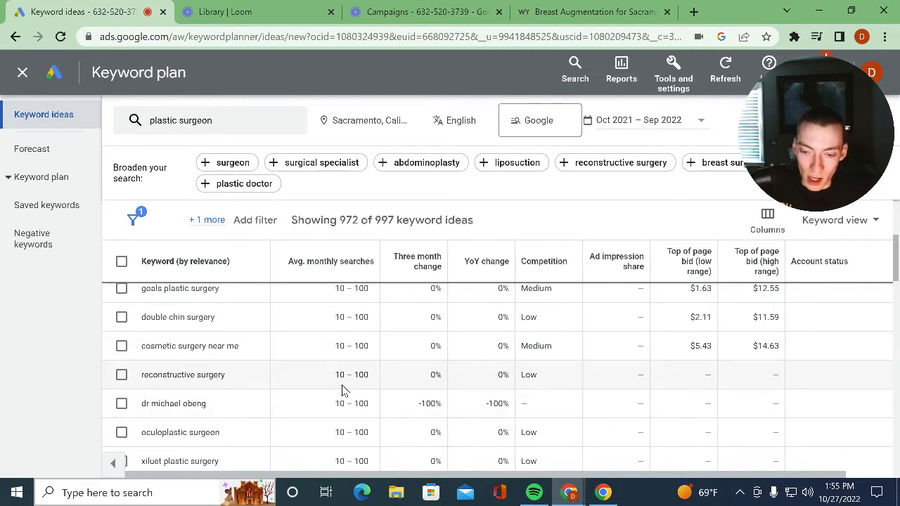
{"action": "scroll", "coordinate": [302, 264], "scroll_direction": "up", "scroll_amount": 5}
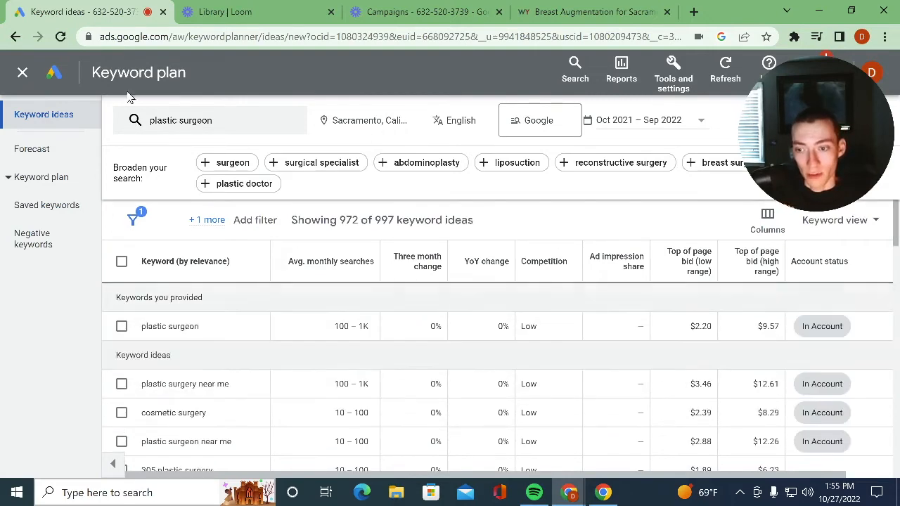
- Get keyword ideas for "face lift" instead, leaving the site filter empty, and look through the related keywords
{"action": "left_click", "coordinate": [227, 124]}
{"action": "left_click", "coordinate": [247, 191]}
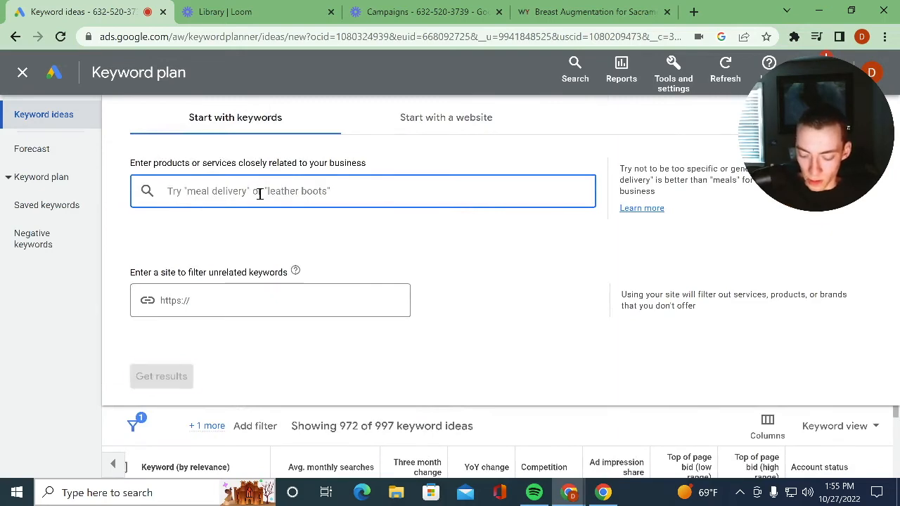
{"action": "type", "text": "face lift"}
{"action": "key", "text": "Return"}
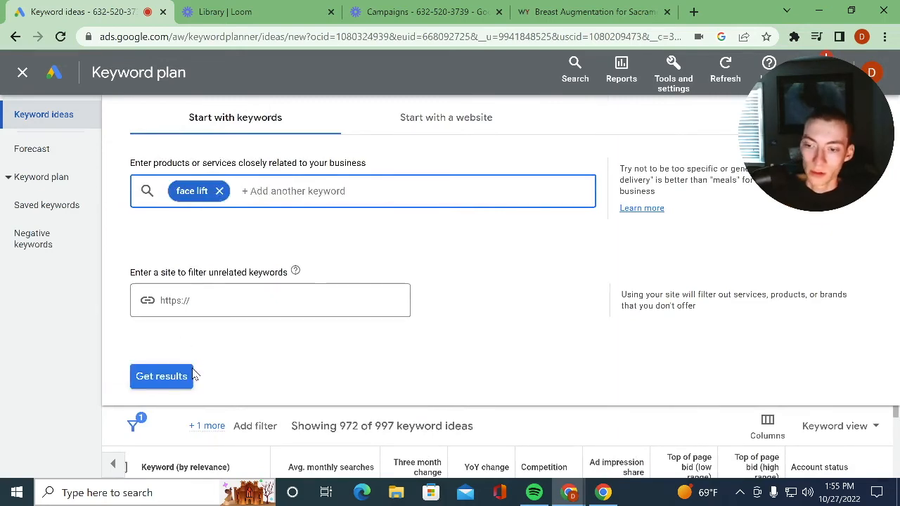
{"action": "left_click", "coordinate": [189, 377]}
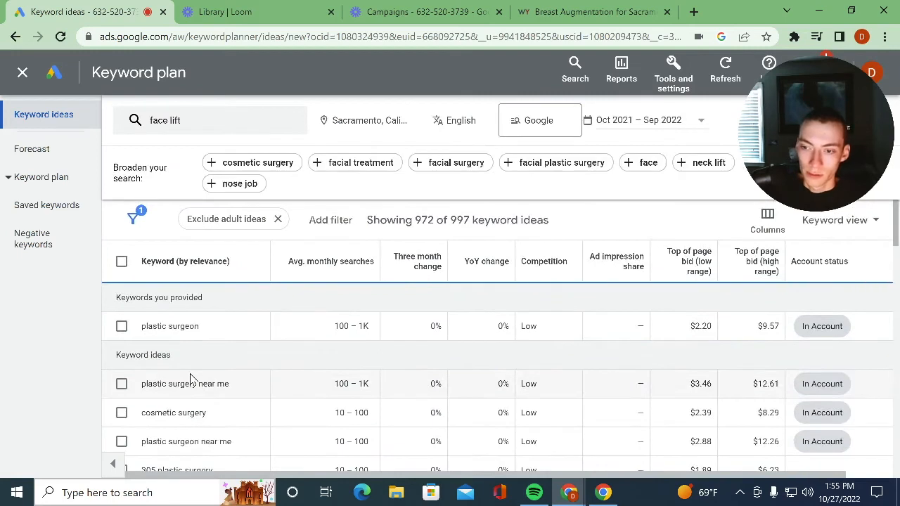
{"action": "scroll", "coordinate": [183, 416], "scroll_direction": "down", "scroll_amount": 5}
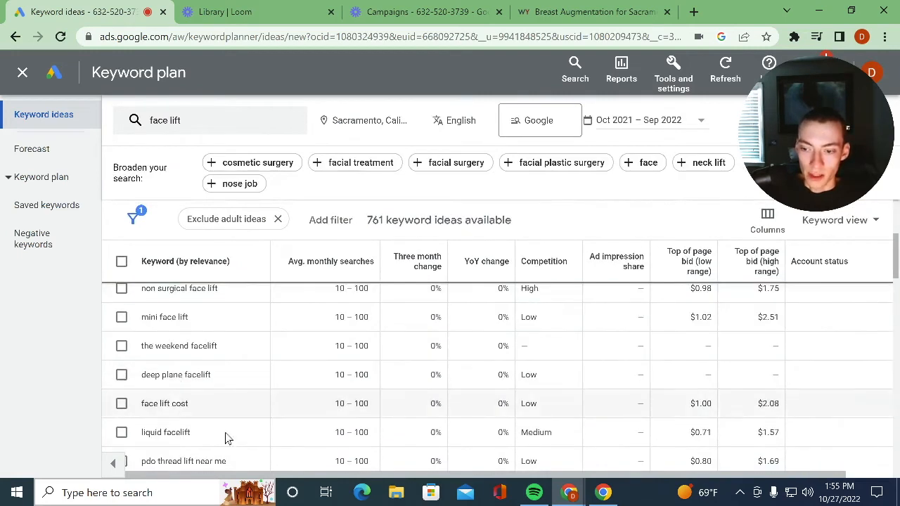
{"action": "scroll", "coordinate": [169, 408], "scroll_direction": "down", "scroll_amount": 3}
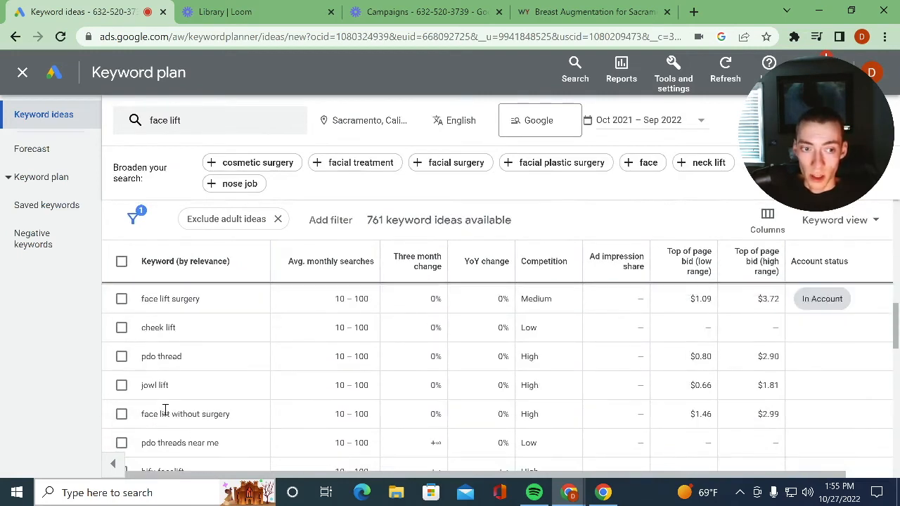
{"action": "scroll", "coordinate": [165, 410], "scroll_direction": "up", "scroll_amount": 8}
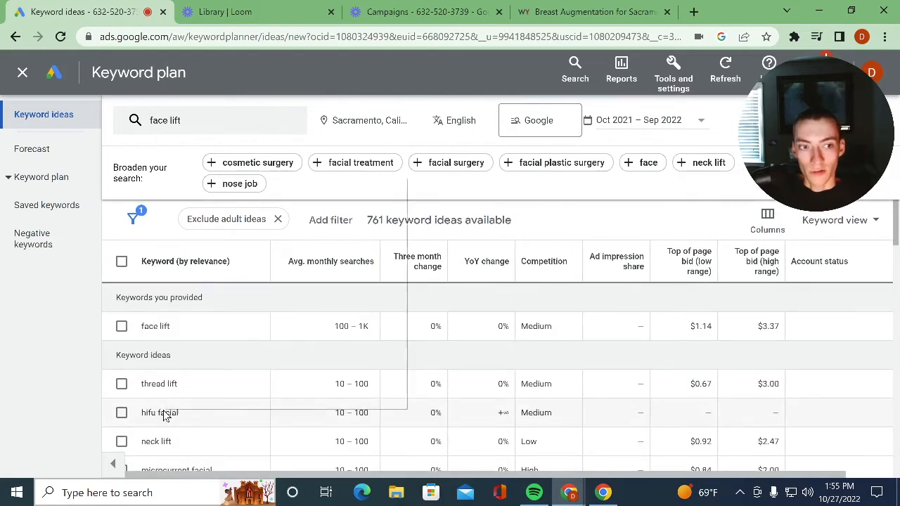
{"action": "right_click", "coordinate": [165, 410]}
{"action": "left_click", "coordinate": [446, 361]}
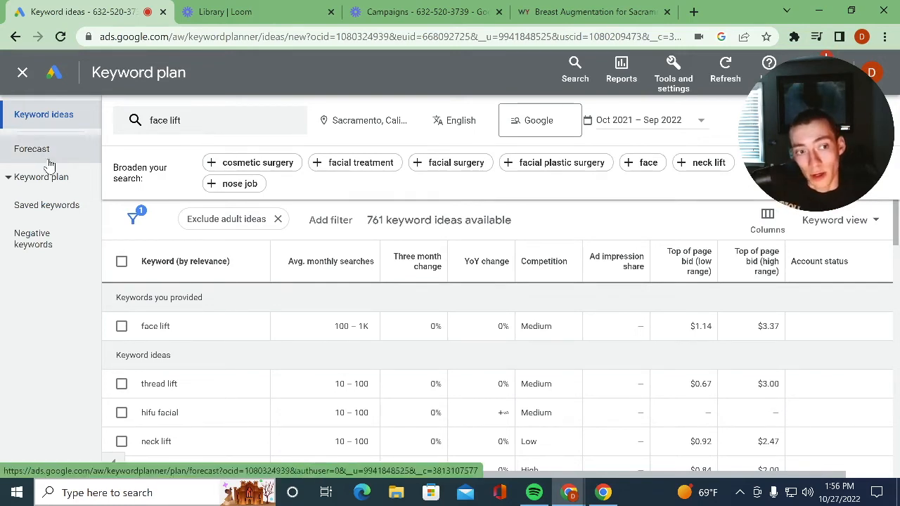
- Open the plan's negative keywords and start a new list of campaign negatives
{"action": "left_click", "coordinate": [71, 236]}
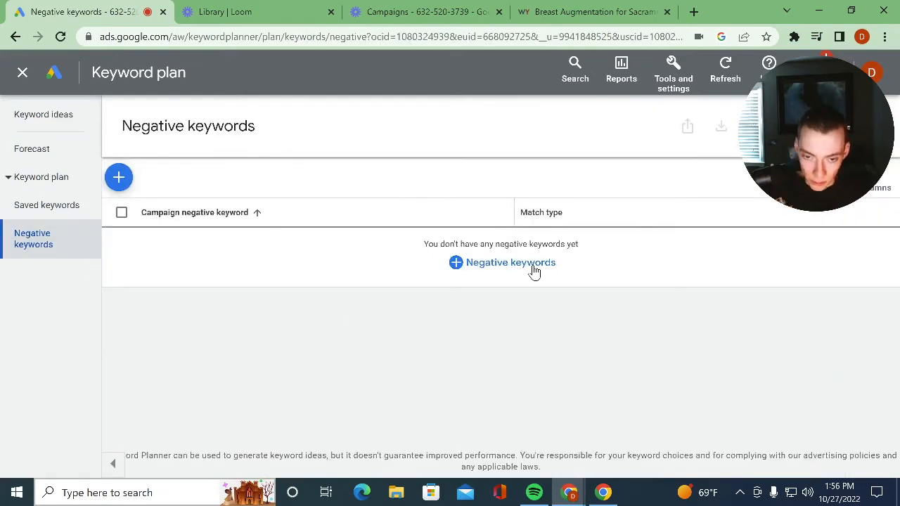
{"action": "left_click", "coordinate": [543, 270]}
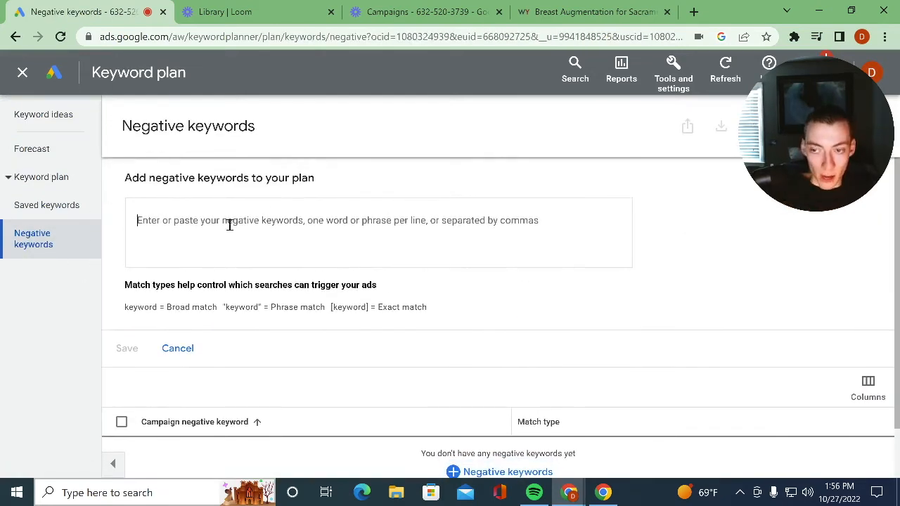
{"action": "left_click", "coordinate": [161, 262]}
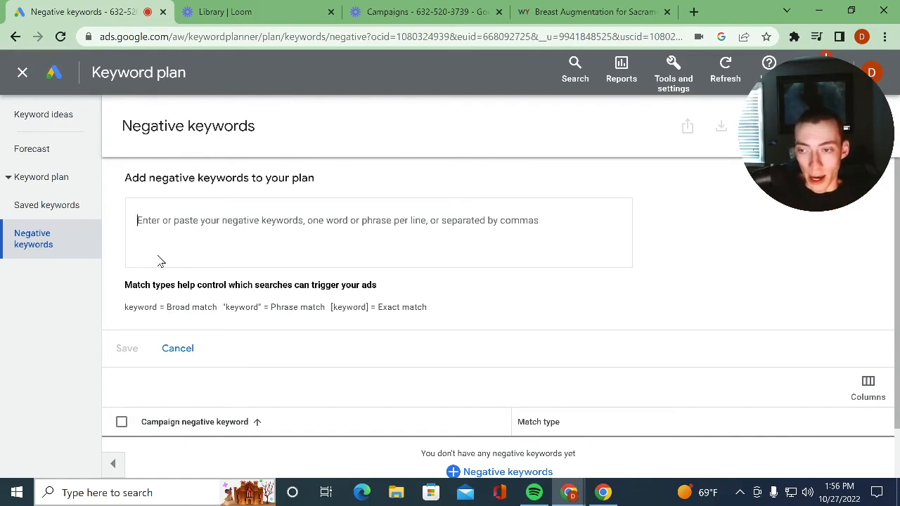
{"action": "left_click", "coordinate": [160, 261]}
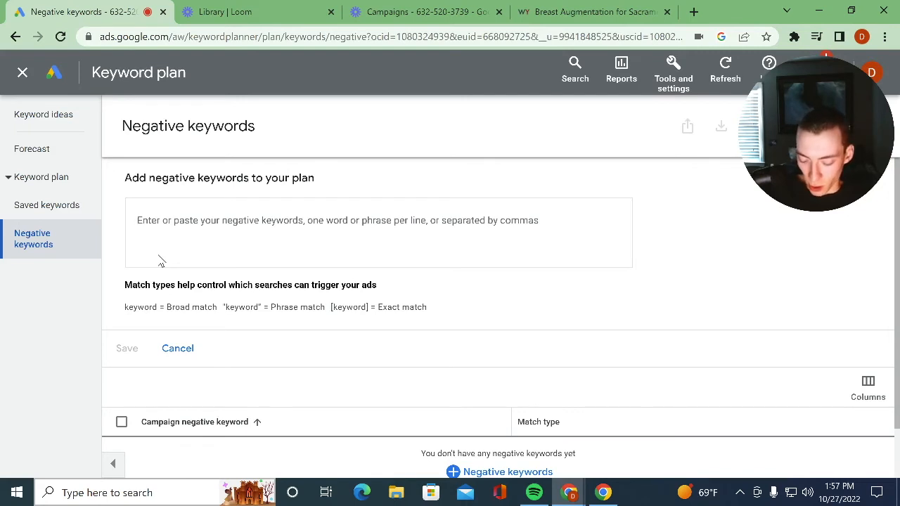
- Enter the negative keywords cheap, free, affordable and low cost on separate lines as broad match
{"action": "type", "text": "chea"}
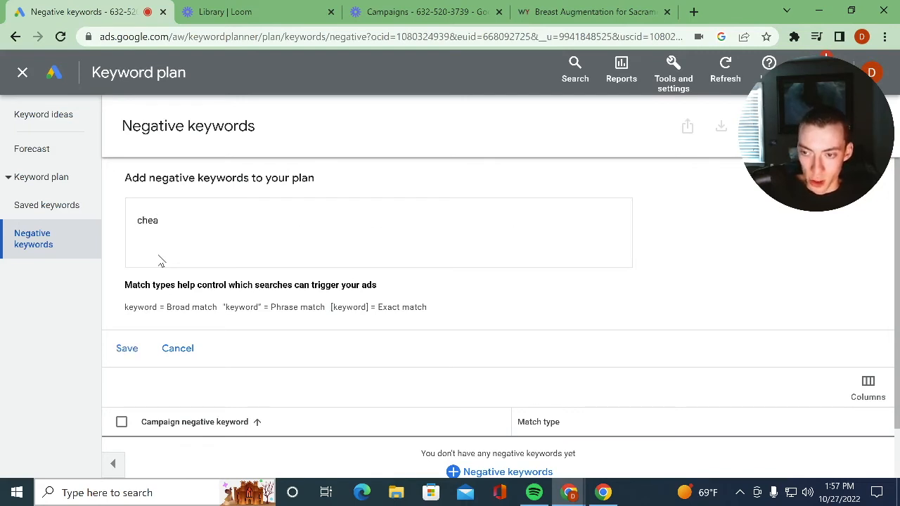
{"action": "type", "text": "p free"}
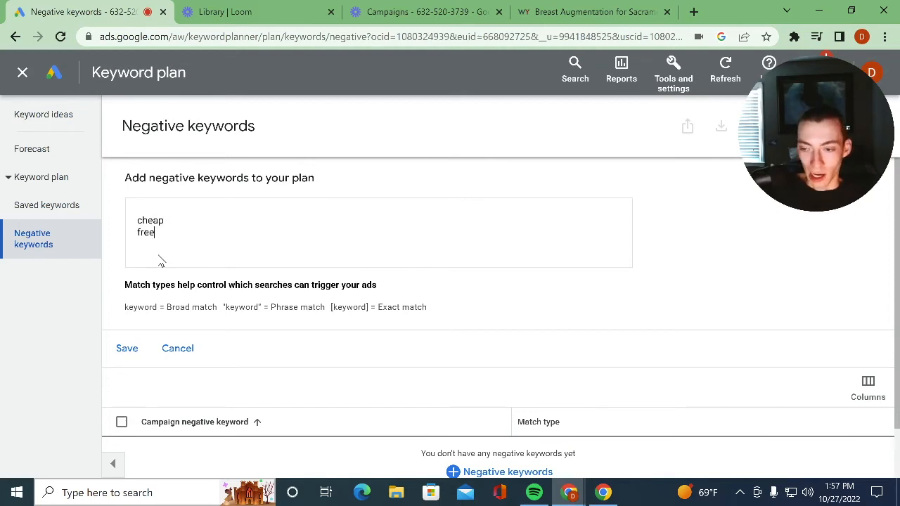
{"action": "key", "text": "Return"}
{"action": "type", "text": "affordable"}
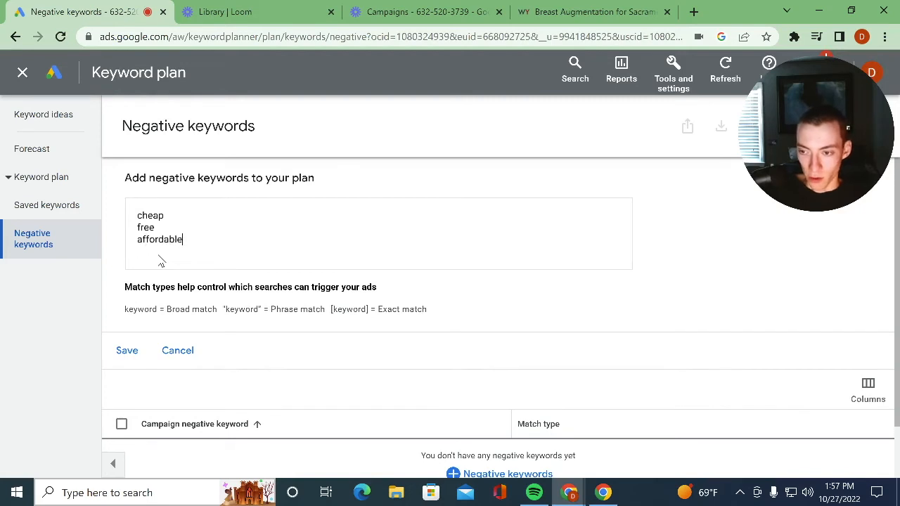
{"action": "key", "text": "Return"}
{"action": "type", "text": "lost r"}
{"action": "key", "text": "BackSpace"}
{"action": "key", "text": "BackSpace"}
{"action": "type", "text": "w cost"}
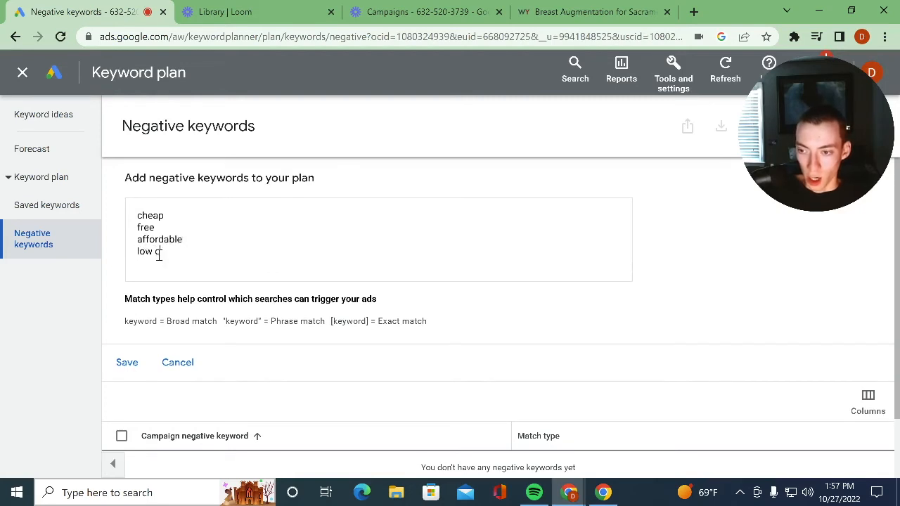
{"action": "key", "text": "Return"}
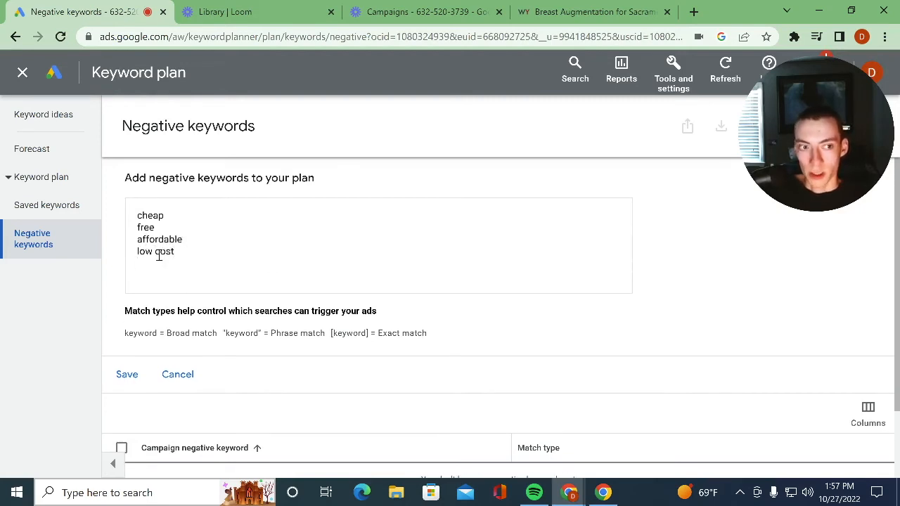
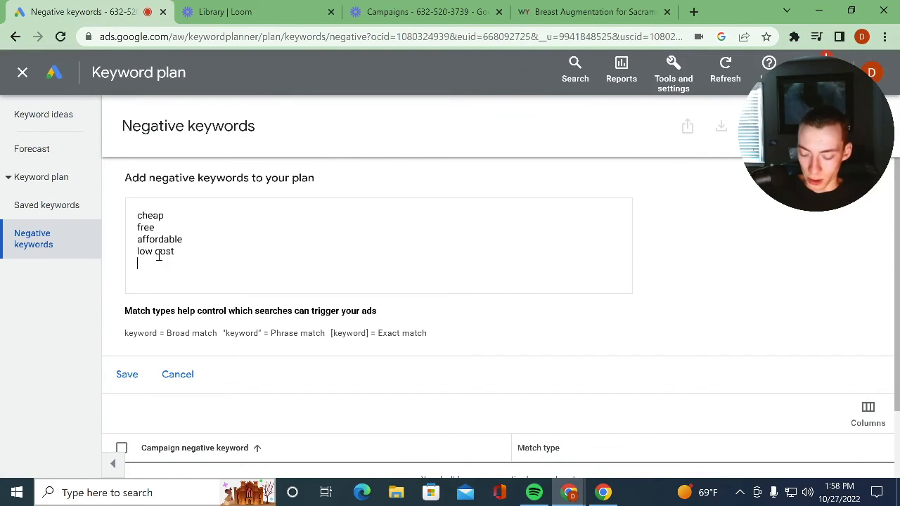
- Add "about" on its own line to the broad match negative keywords
{"action": "type", "text": "about"}
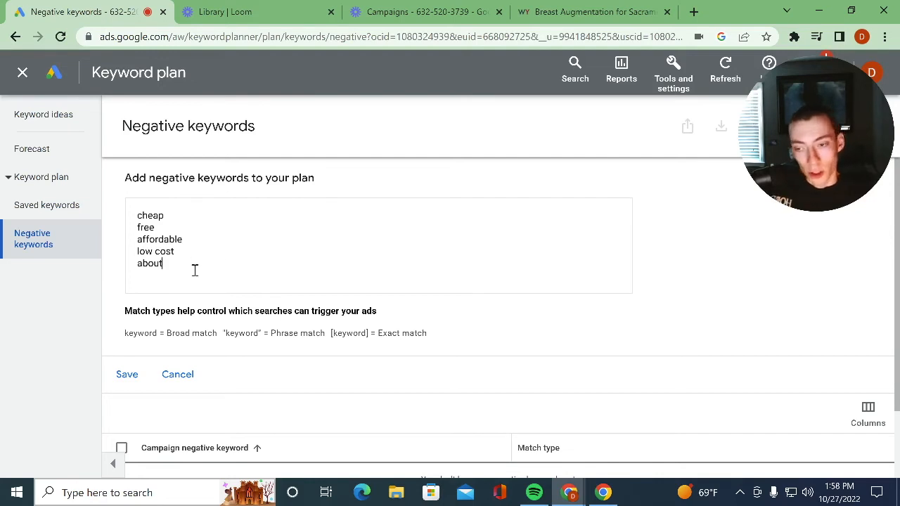
{"action": "key", "text": "Return"}
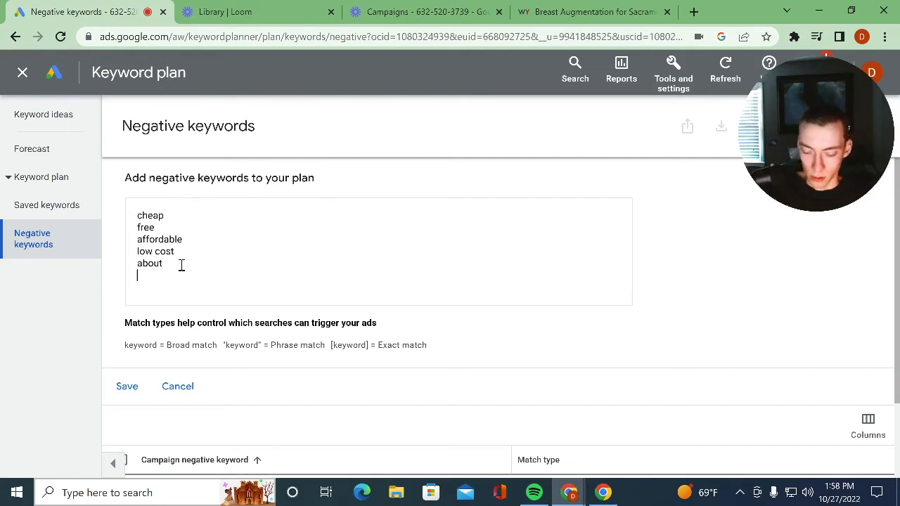
{"action": "type", "text": "chaep"}
{"action": "key", "text": "BackSpace"}
{"action": "key", "text": "BackSpace"}
{"action": "key", "text": "BackSpace"}
{"action": "type", "text": "eap plastic"}
{"action": "key", "text": "BackSpace"}
{"action": "key", "text": "BackSpace"}
{"action": "key", "text": "BackSpace"}
{"action": "key", "text": "BackSpace"}
{"action": "key", "text": "BackSpace"}
{"action": "key", "text": "BackSpace"}
{"action": "key", "text": "BackSpace"}
{"action": "key", "text": "BackSpace"}
{"action": "key", "text": "BackSpace"}
{"action": "key", "text": "BackSpace"}
{"action": "key", "text": "BackSpace"}
{"action": "key", "text": "BackSpace"}
{"action": "key", "text": "BackSpace"}
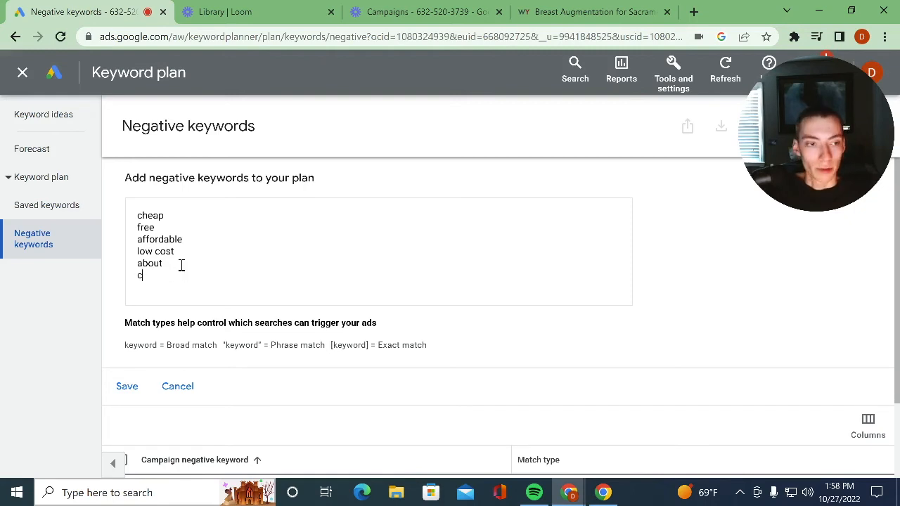
{"action": "key", "text": "BackSpace"}
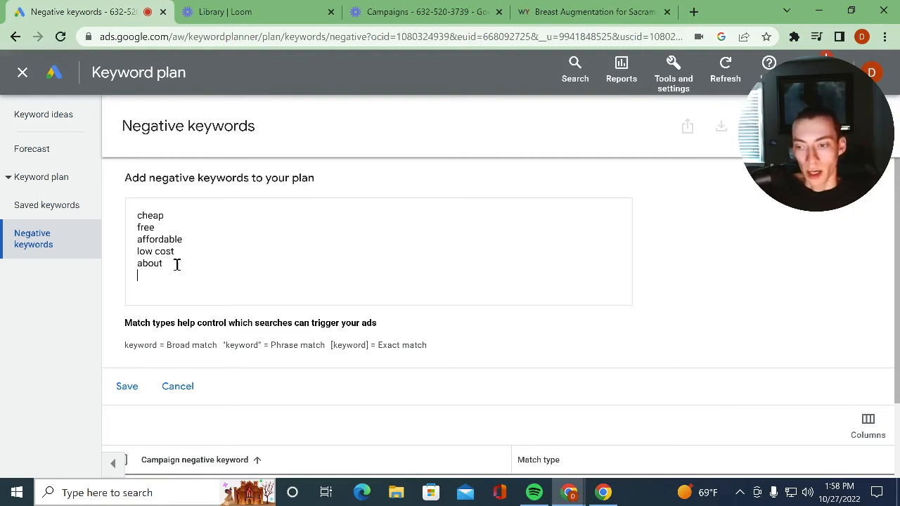
- Save the negative keywords to the plan and leave Keyword Planner for the all-campaigns view
{"action": "left_click", "coordinate": [121, 393]}
{"action": "scroll", "coordinate": [243, 207], "scroll_direction": "down", "scroll_amount": 2}
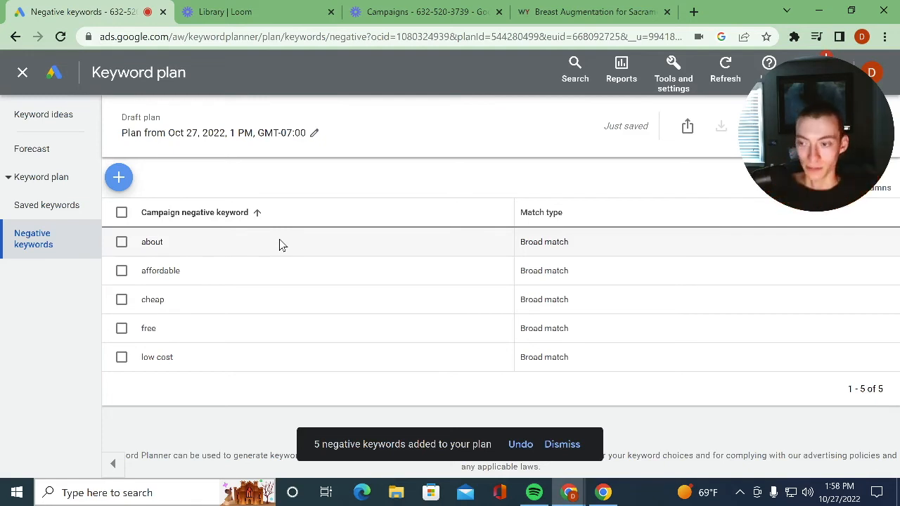
{"action": "left_click", "coordinate": [23, 73]}
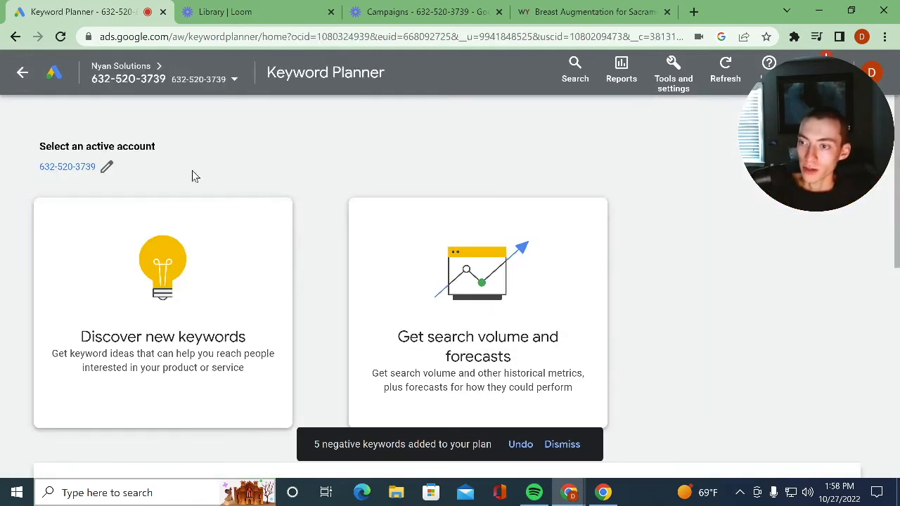
{"action": "left_click", "coordinate": [23, 73]}
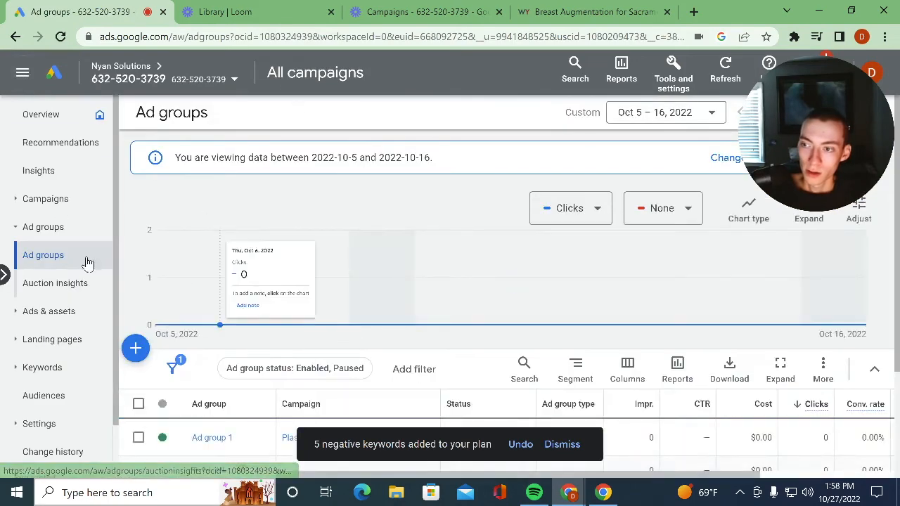
- Review the ad groups across all campaigns, including their status, and check the ad group auction insights
{"action": "left_click", "coordinate": [42, 171]}
{"action": "left_click", "coordinate": [56, 199]}
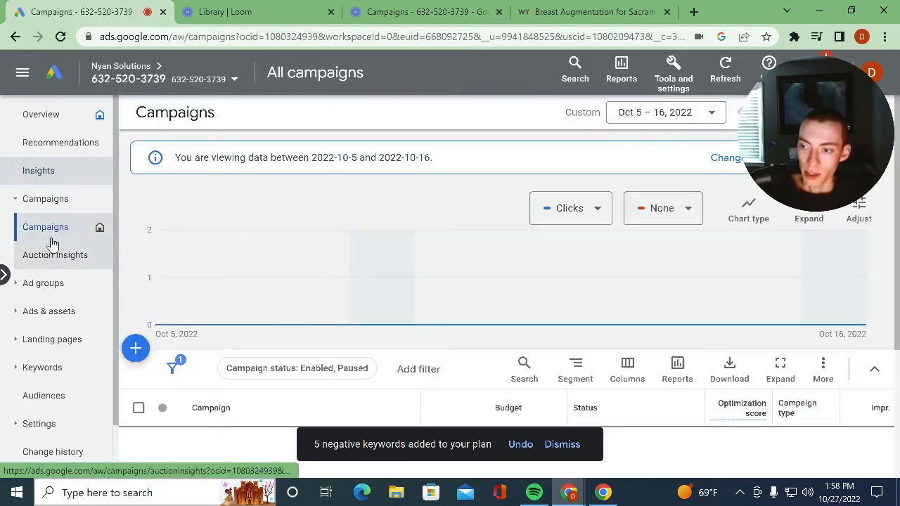
{"action": "left_click", "coordinate": [57, 283]}
{"action": "scroll", "coordinate": [295, 380], "scroll_direction": "down", "scroll_amount": 2}
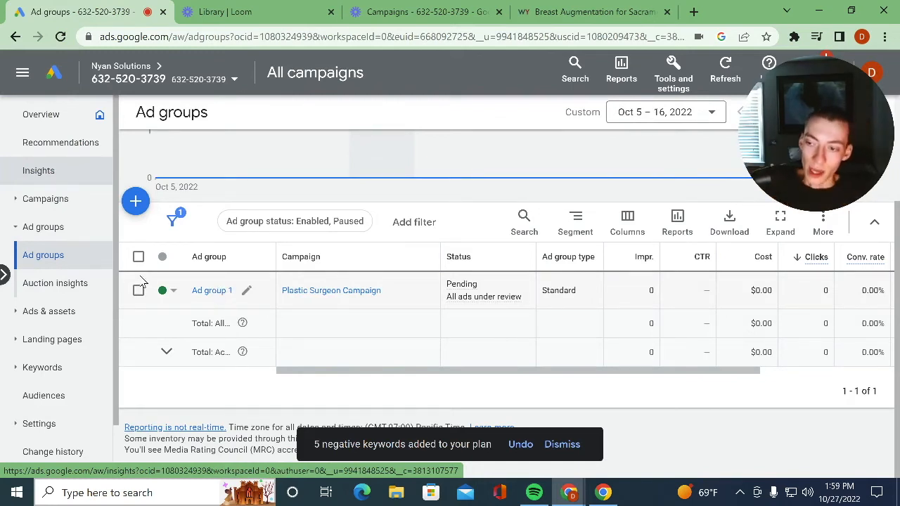
{"action": "left_click", "coordinate": [46, 287]}
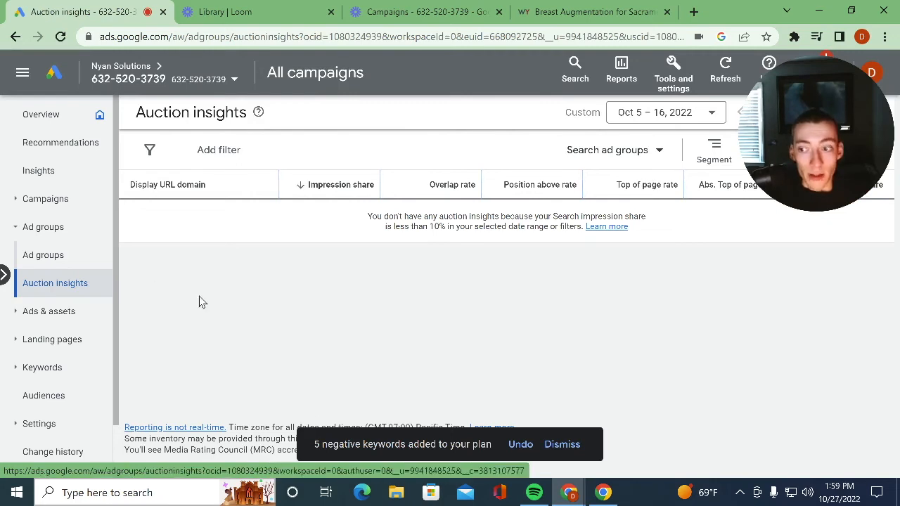
- Look over the ads and the landing pages for all campaigns
{"action": "left_click", "coordinate": [72, 316]}
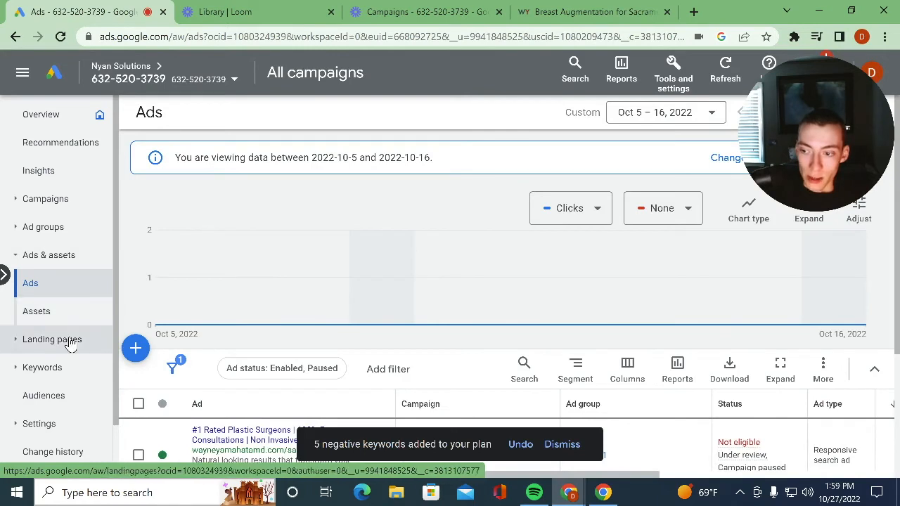
{"action": "left_click", "coordinate": [70, 340]}
{"action": "scroll", "coordinate": [60, 364], "scroll_direction": "down", "scroll_amount": 1}
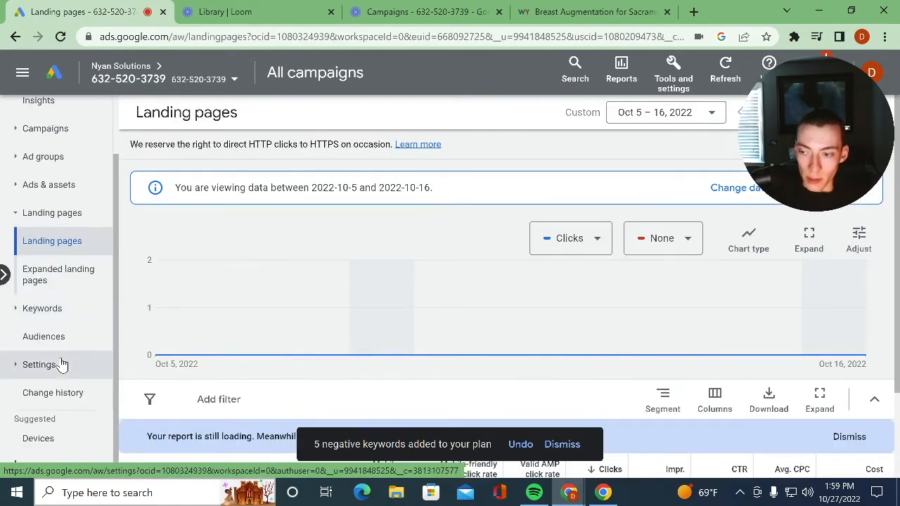
- Open the audiences overview and dismiss the notification about the added negative keywords
{"action": "left_click", "coordinate": [61, 339]}
{"action": "left_click", "coordinate": [32, 364]}
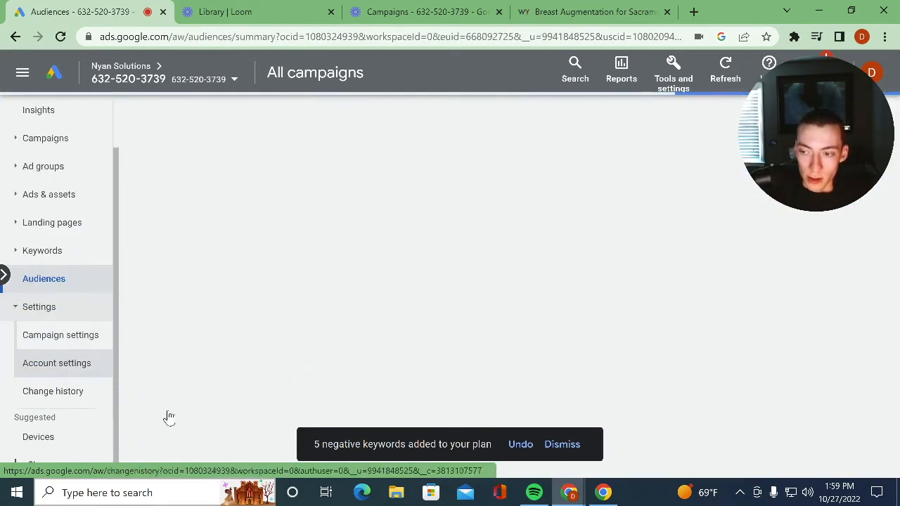
{"action": "left_click", "coordinate": [62, 308]}
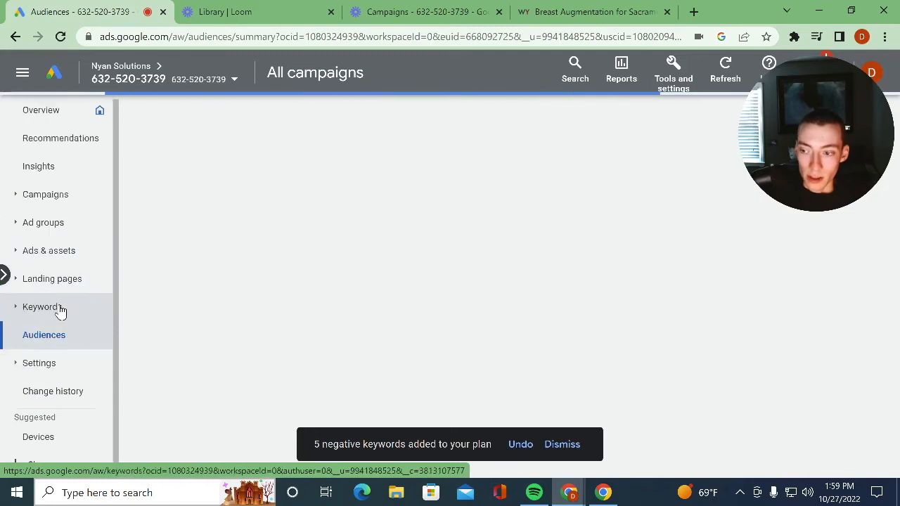
{"action": "left_click", "coordinate": [62, 365]}
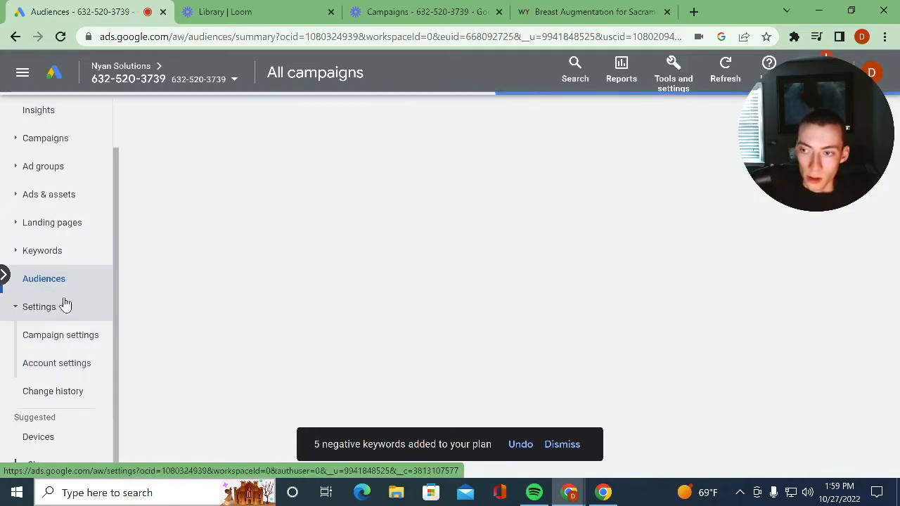
{"action": "left_click", "coordinate": [570, 451]}
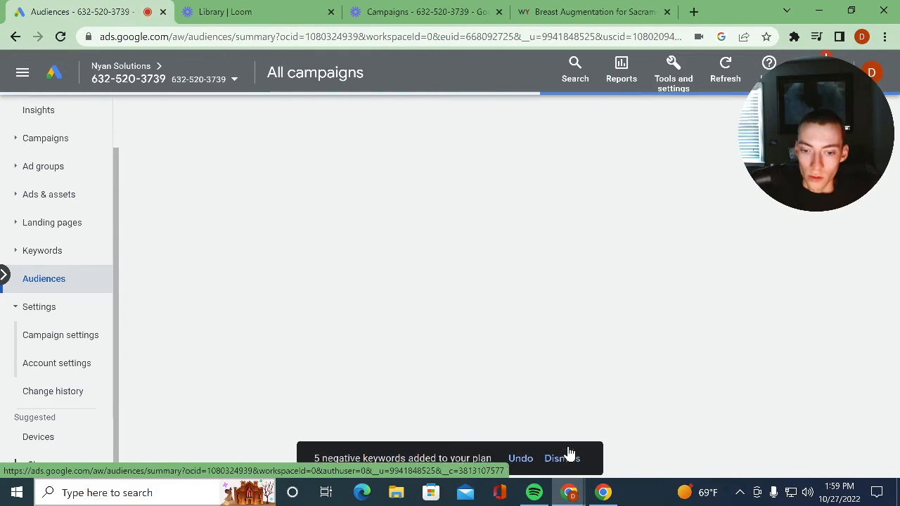
{"action": "left_click", "coordinate": [79, 305]}
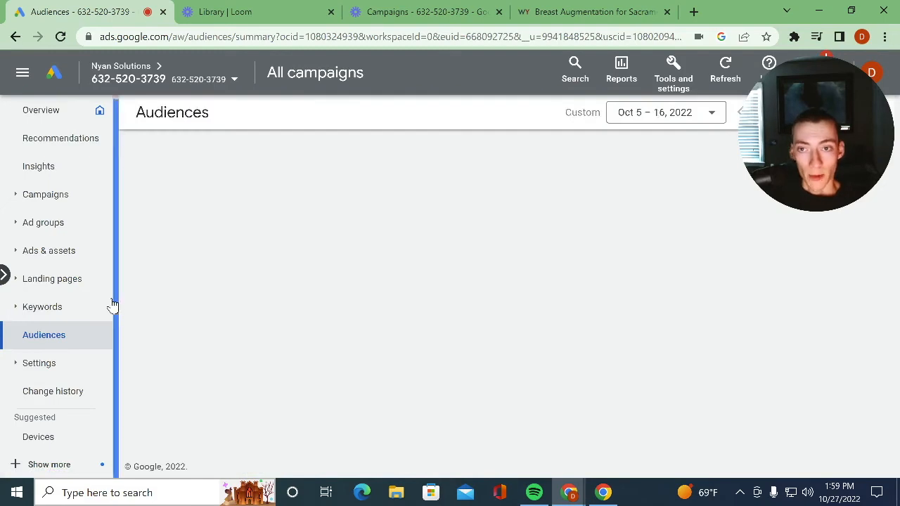
- Review the campaign settings of both plastic surgeon campaigns and open the account settings
{"action": "left_click", "coordinate": [76, 363]}
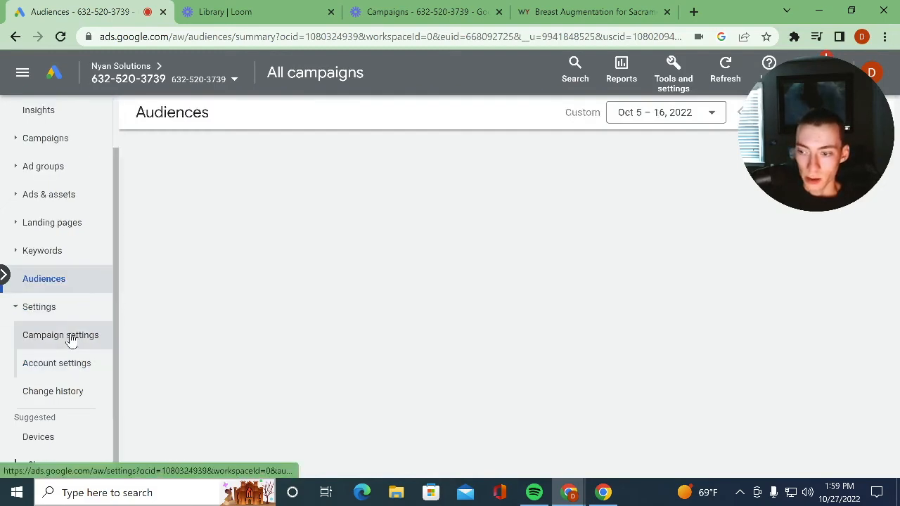
{"action": "left_click", "coordinate": [71, 337]}
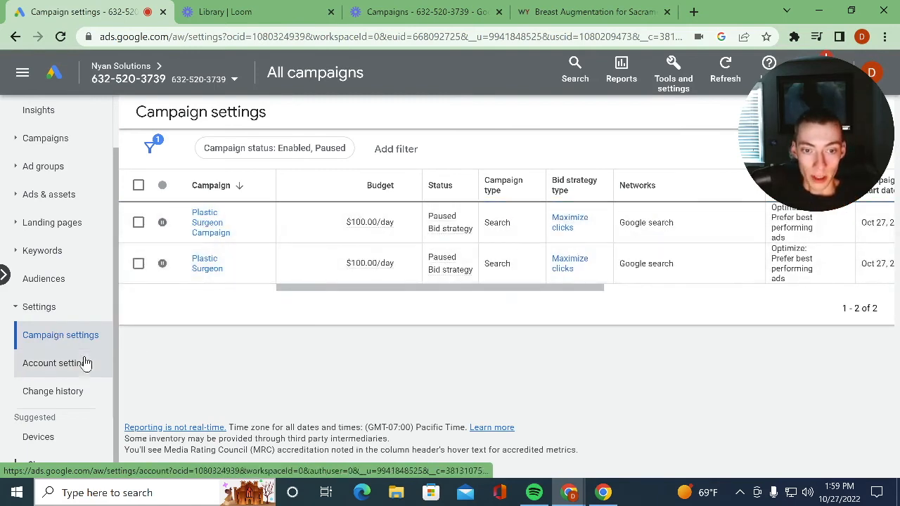
{"action": "left_click", "coordinate": [56, 365]}
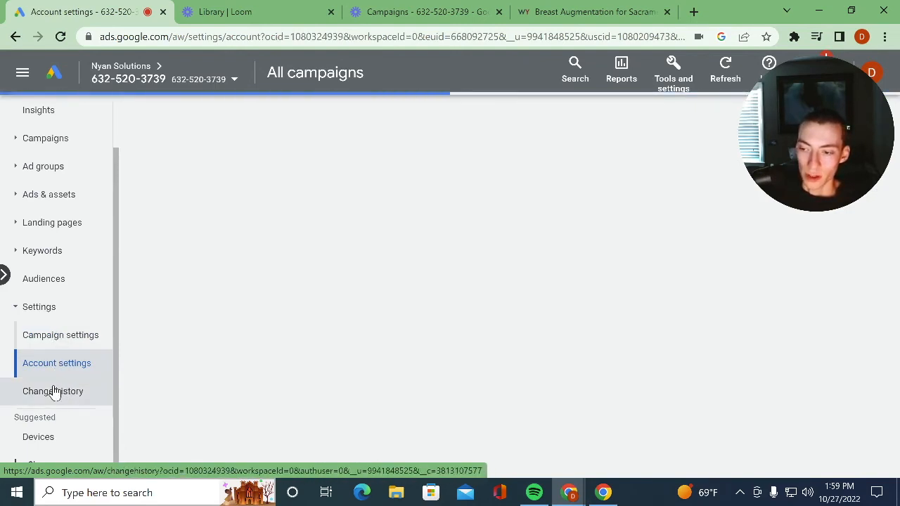
- Examine the audience demographics by age and by household income
{"action": "left_click", "coordinate": [69, 280]}
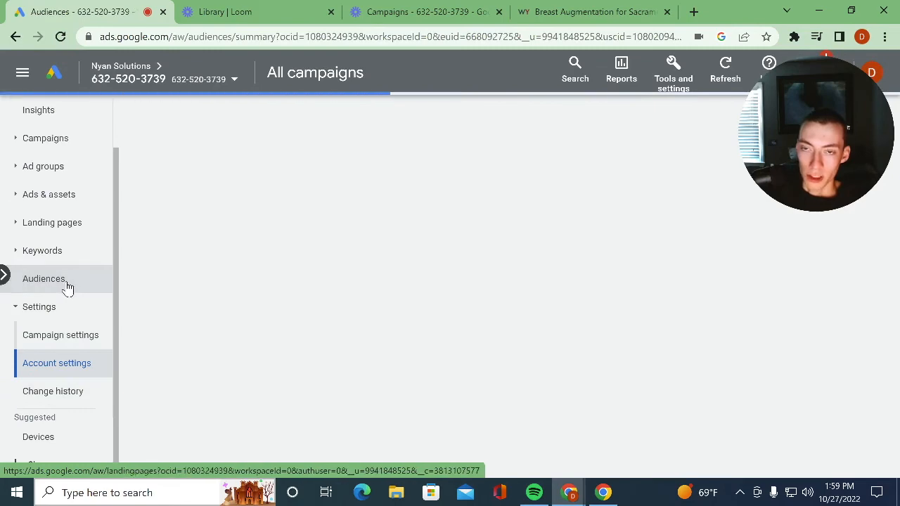
{"action": "scroll", "coordinate": [312, 323], "scroll_direction": "down", "scroll_amount": 3}
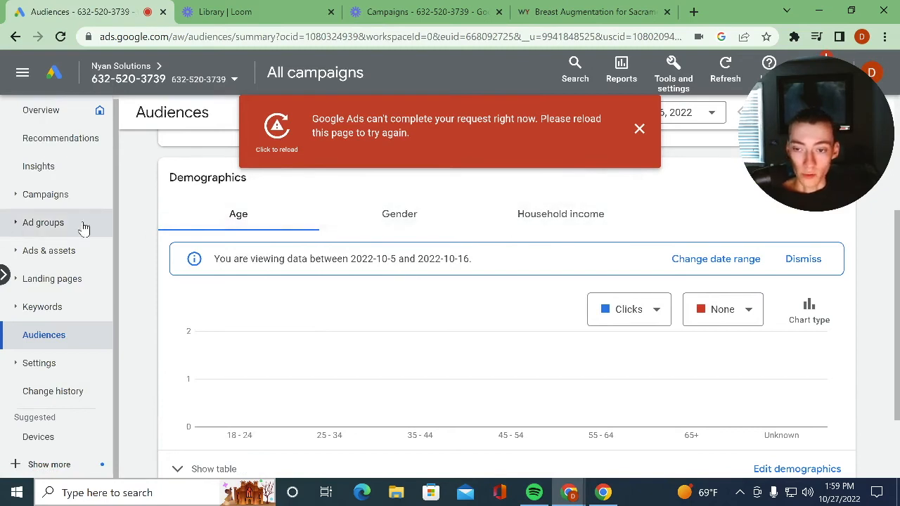
{"action": "left_click", "coordinate": [591, 215]}
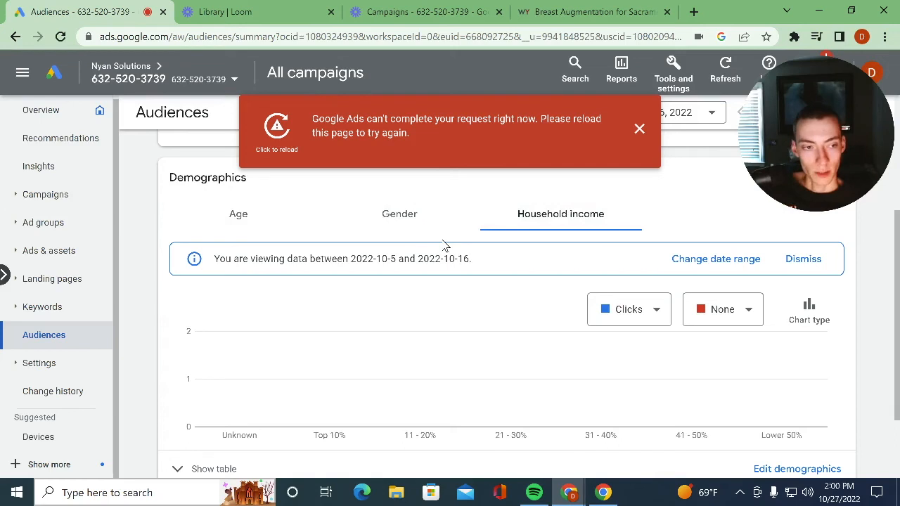
{"action": "left_click", "coordinate": [281, 224]}
{"action": "left_click", "coordinate": [548, 225]}
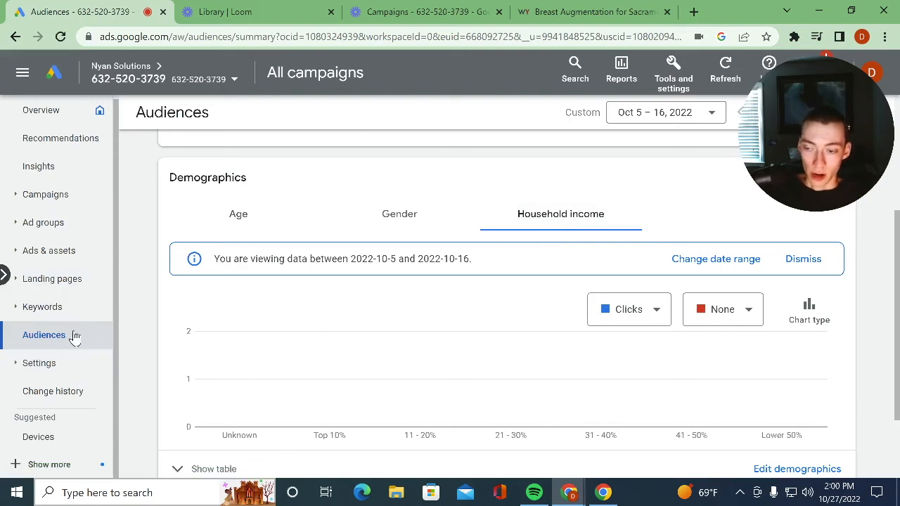
- Revisit the campaign settings, review the devices list and inspect the computers' bid adjustment for Plastic Surgeon Campaign without changing it
{"action": "left_click", "coordinate": [49, 373]}
{"action": "left_click", "coordinate": [55, 394]}
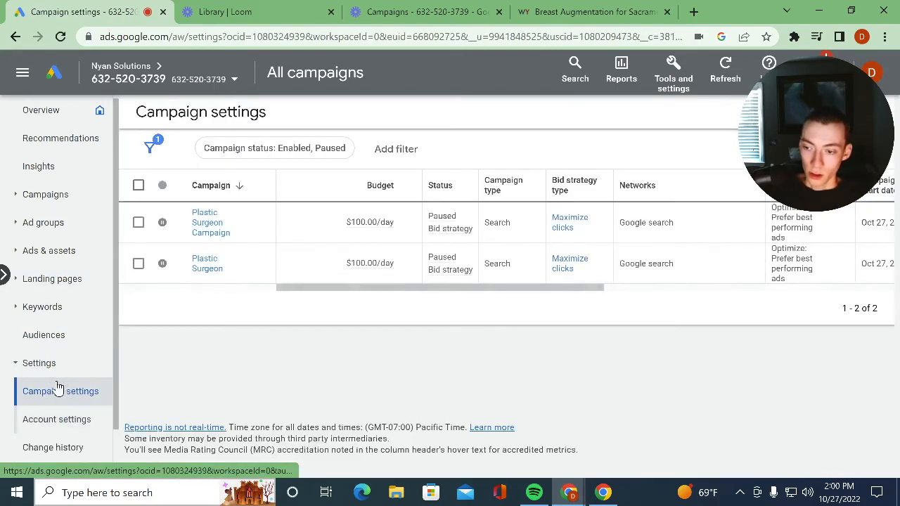
{"action": "left_click", "coordinate": [46, 450]}
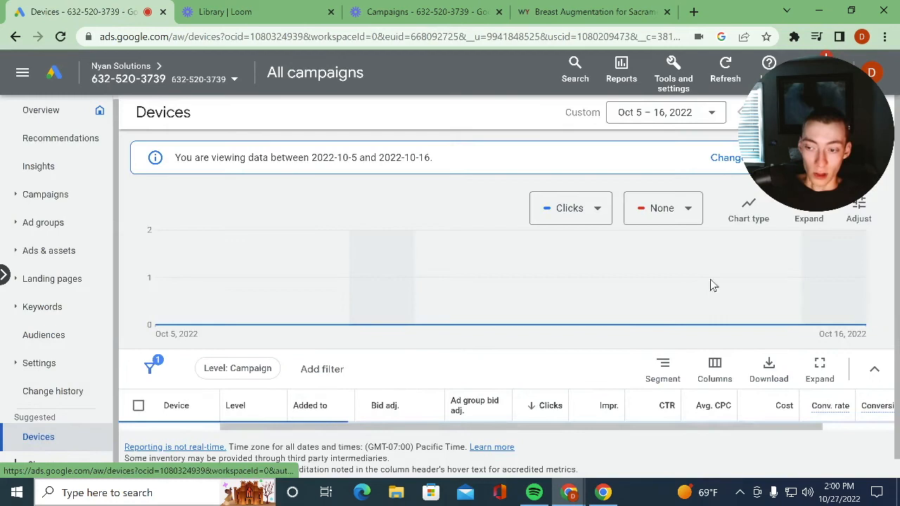
{"action": "scroll", "coordinate": [457, 295], "scroll_direction": "down", "scroll_amount": 3}
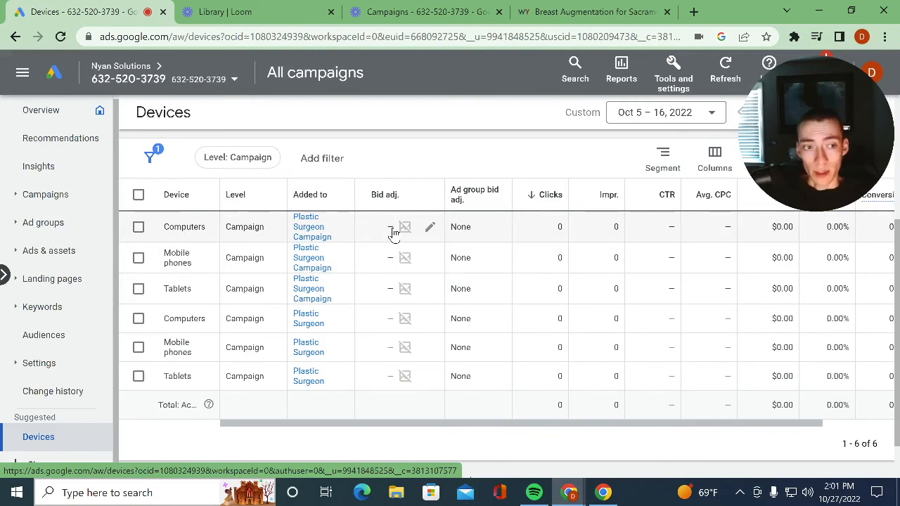
{"action": "left_click", "coordinate": [429, 228]}
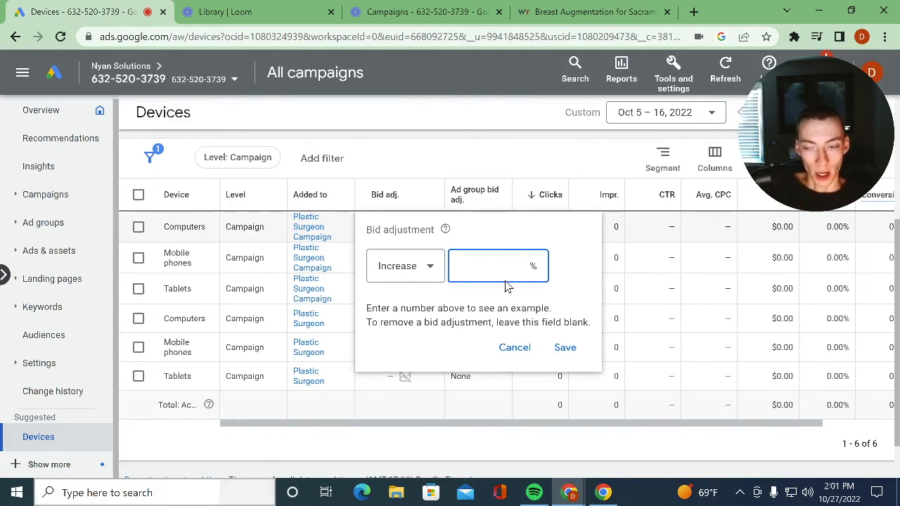
{"action": "left_click", "coordinate": [352, 162]}
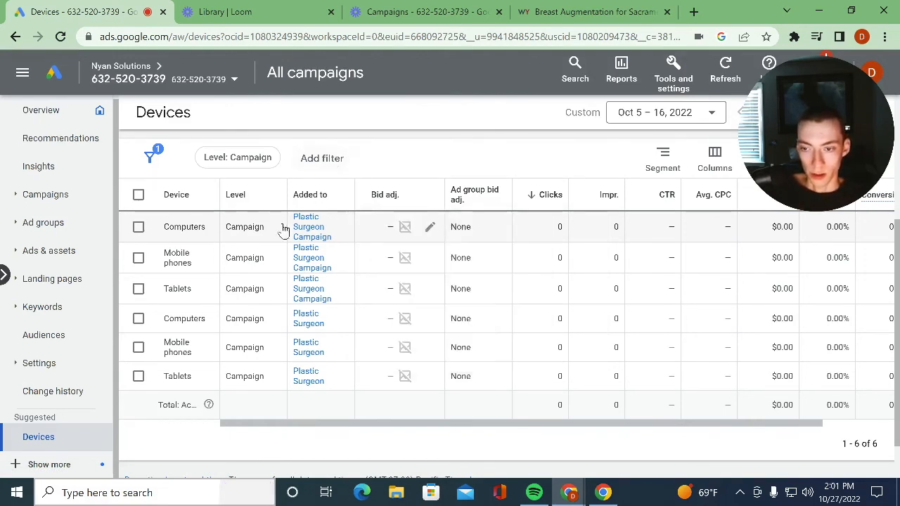
- Set the tablets' bid adjustment in Plastic Surgeon Campaign to a 100% decrease
{"action": "left_click", "coordinate": [430, 290]}
{"action": "left_click", "coordinate": [422, 341]}
{"action": "left_click", "coordinate": [412, 372]}
{"action": "type", "text": "100"}
{"action": "left_click", "coordinate": [565, 410]}
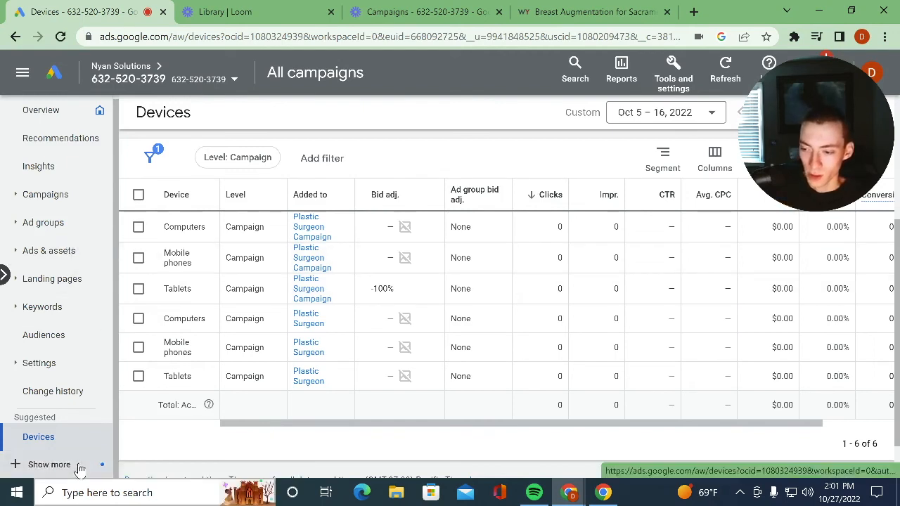
- Show the additional campaign pages and examine the targeted locations with their bid adjustments and performance columns
{"action": "left_click", "coordinate": [49, 464]}
{"action": "scroll", "coordinate": [86, 359], "scroll_direction": "down", "scroll_amount": 1}
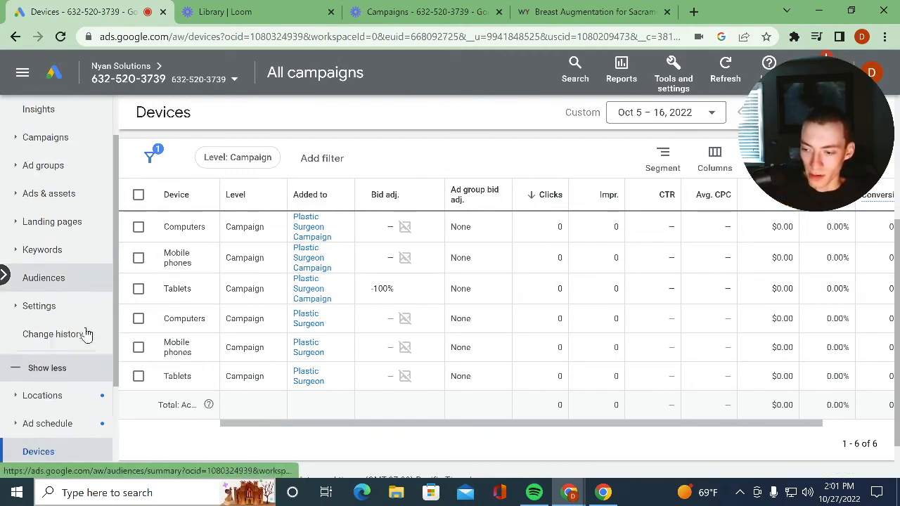
{"action": "left_click", "coordinate": [83, 383]}
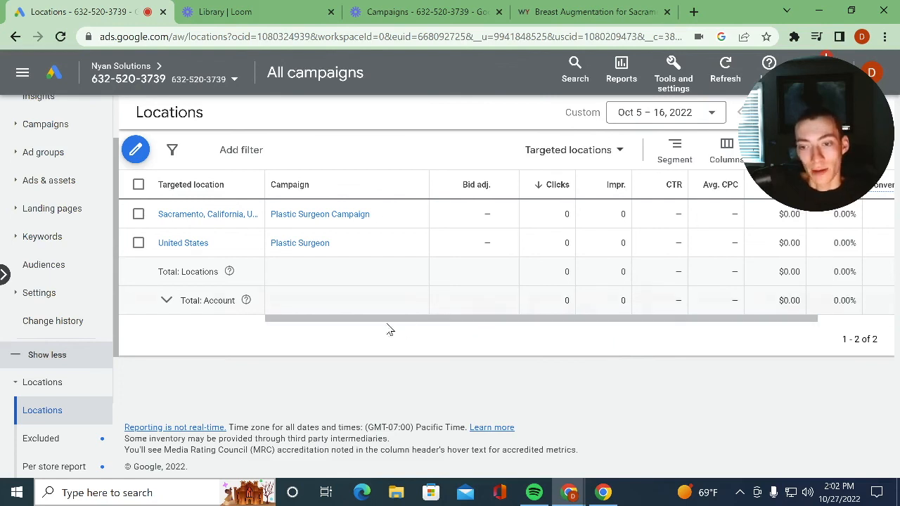
{"action": "left_click_drag", "start_coordinate": [382, 318], "coordinate": [274, 328]}
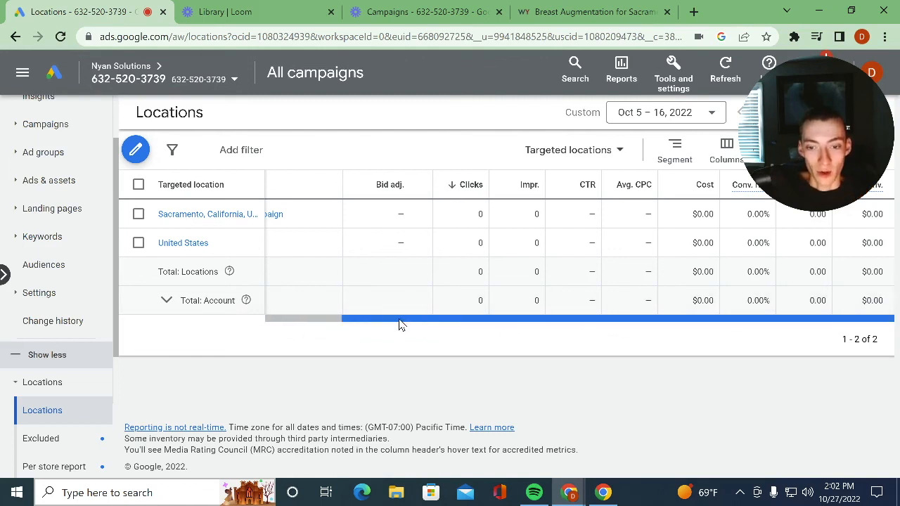
{"action": "left_click_drag", "start_coordinate": [398, 320], "coordinate": [219, 329]}
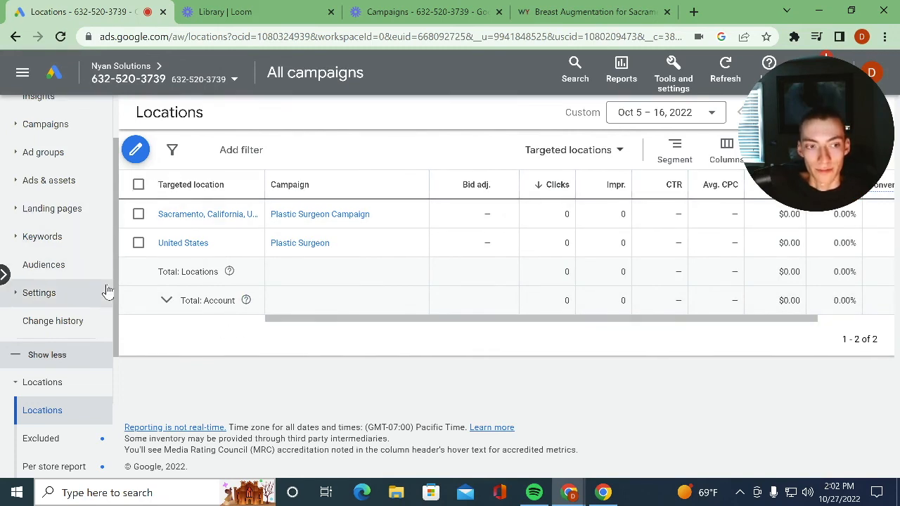
{"action": "scroll", "coordinate": [109, 290], "scroll_direction": "up", "scroll_amount": 1}
{"action": "scroll", "coordinate": [109, 289], "scroll_direction": "down", "scroll_amount": 3}
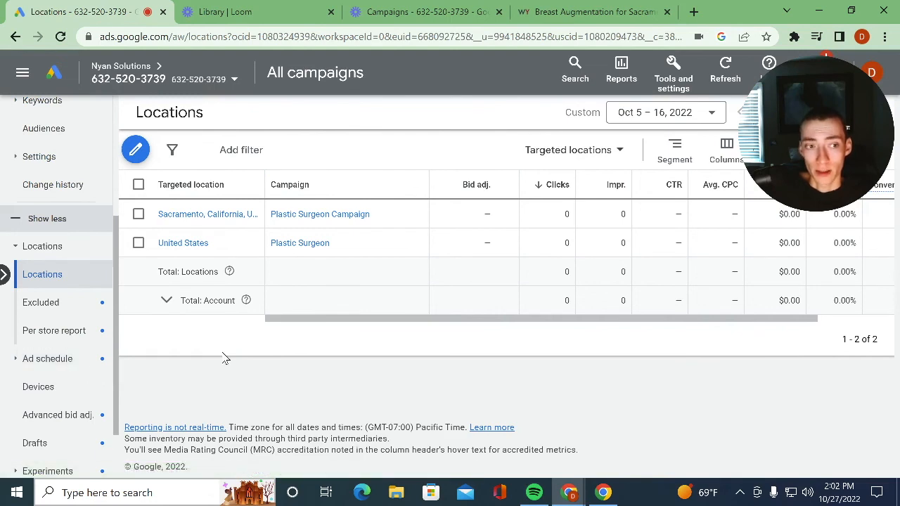
- Review the excluded locations and the ad schedule across all campaigns
{"action": "left_click", "coordinate": [74, 308]}
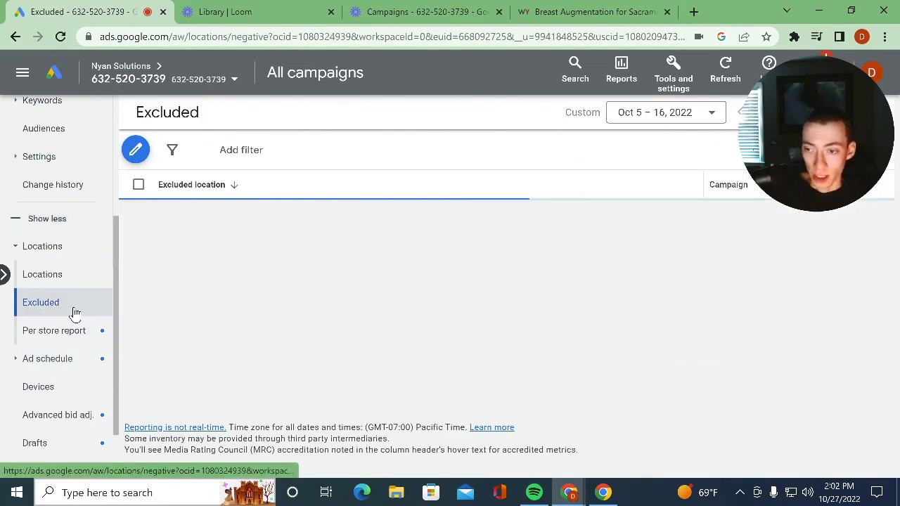
{"action": "left_click", "coordinate": [68, 361]}
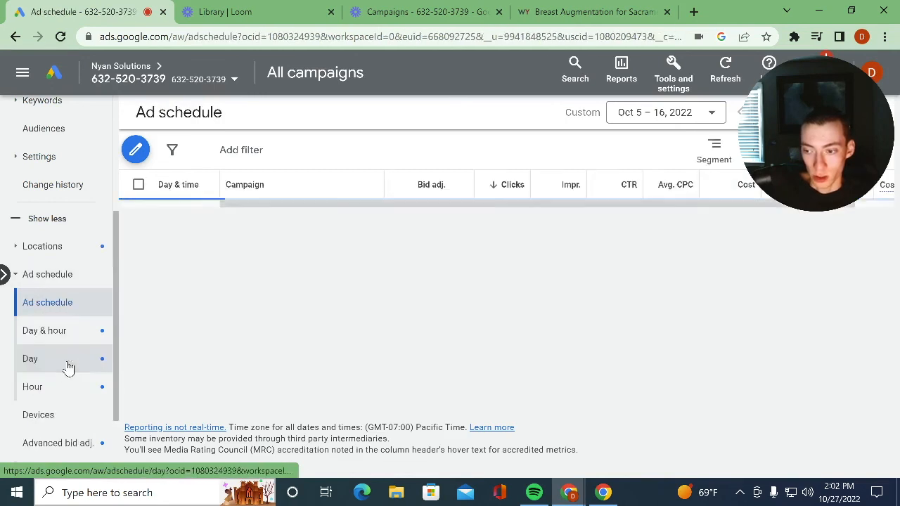
{"action": "scroll", "coordinate": [63, 419], "scroll_direction": "down", "scroll_amount": 2}
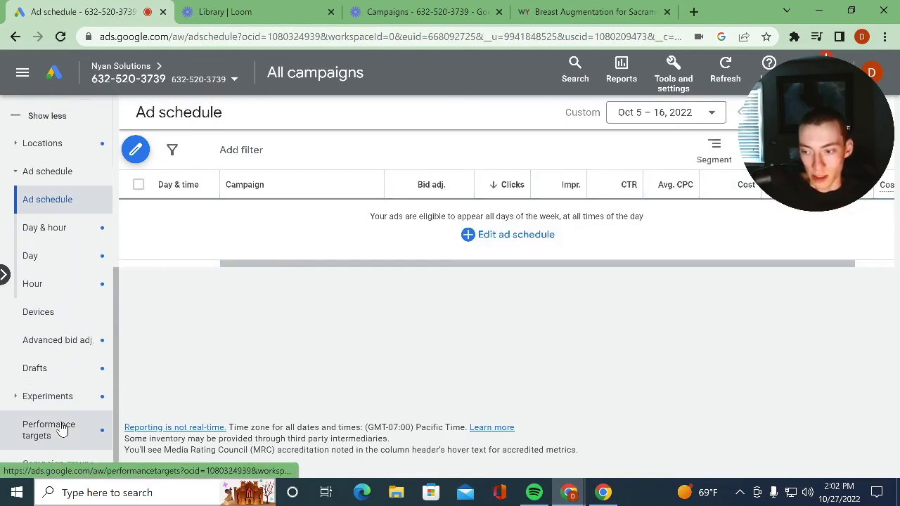
{"action": "scroll", "coordinate": [44, 319], "scroll_direction": "up", "scroll_amount": 2}
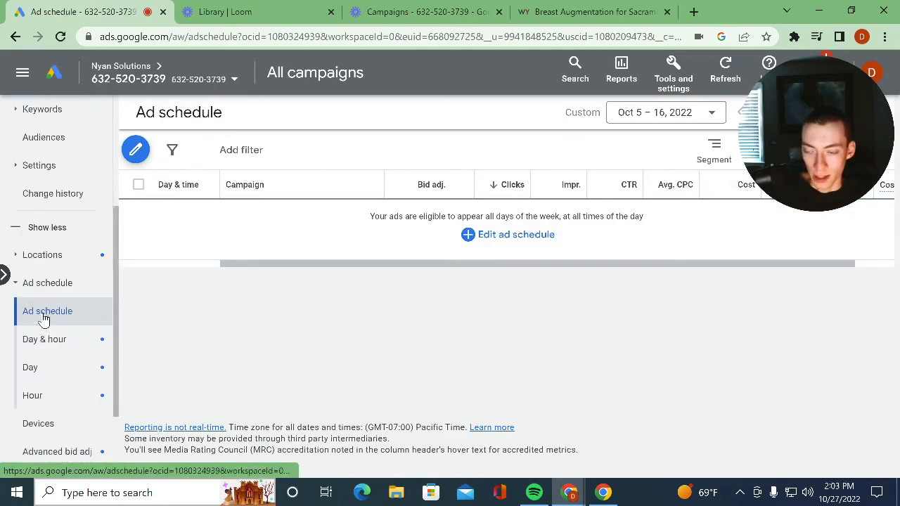
{"action": "scroll", "coordinate": [43, 318], "scroll_direction": "up", "scroll_amount": 3}
- Return to the campaigns list by way of the account overview and open the status options of Plastic Surgeon Campaign
{"action": "left_click", "coordinate": [62, 115]}
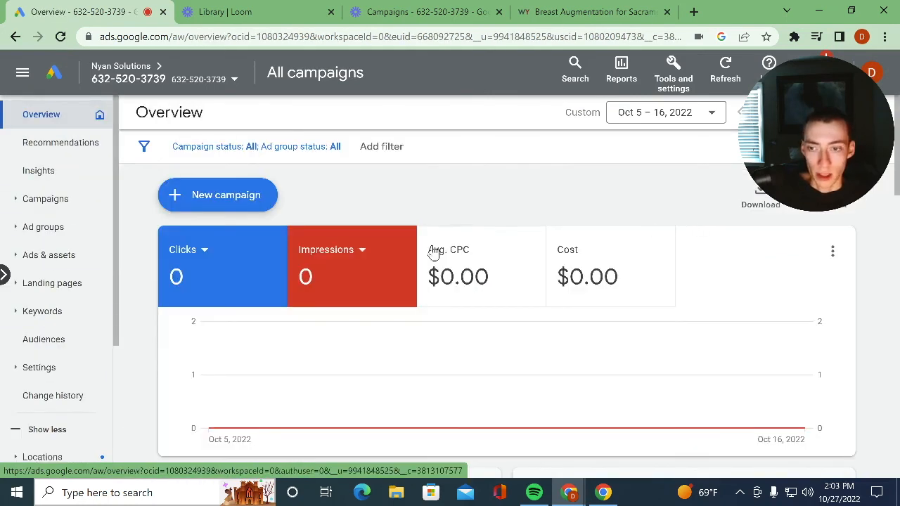
{"action": "left_click", "coordinate": [69, 200]}
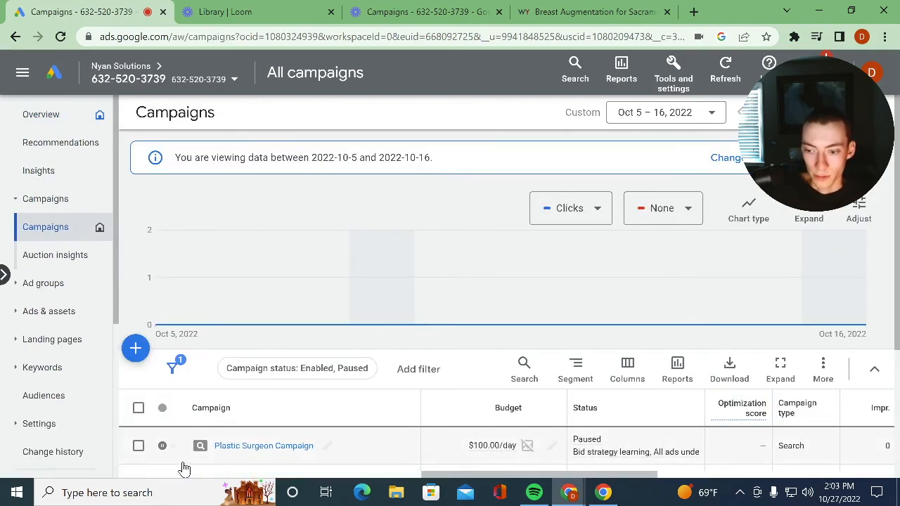
{"action": "scroll", "coordinate": [181, 464], "scroll_direction": "down", "scroll_amount": 3}
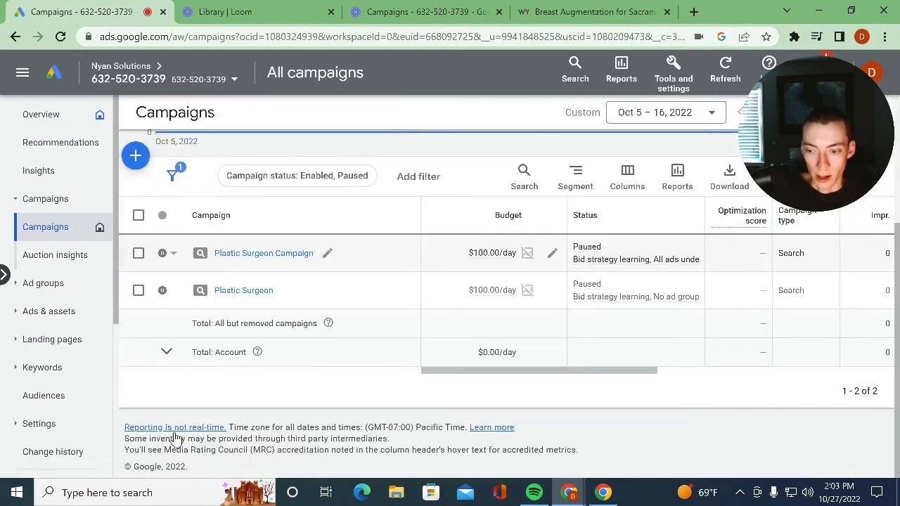
{"action": "left_click", "coordinate": [163, 254]}
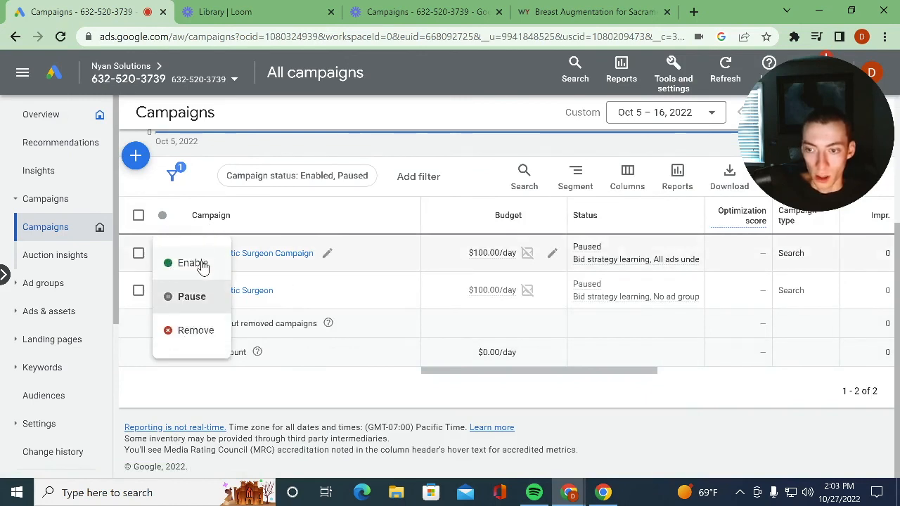